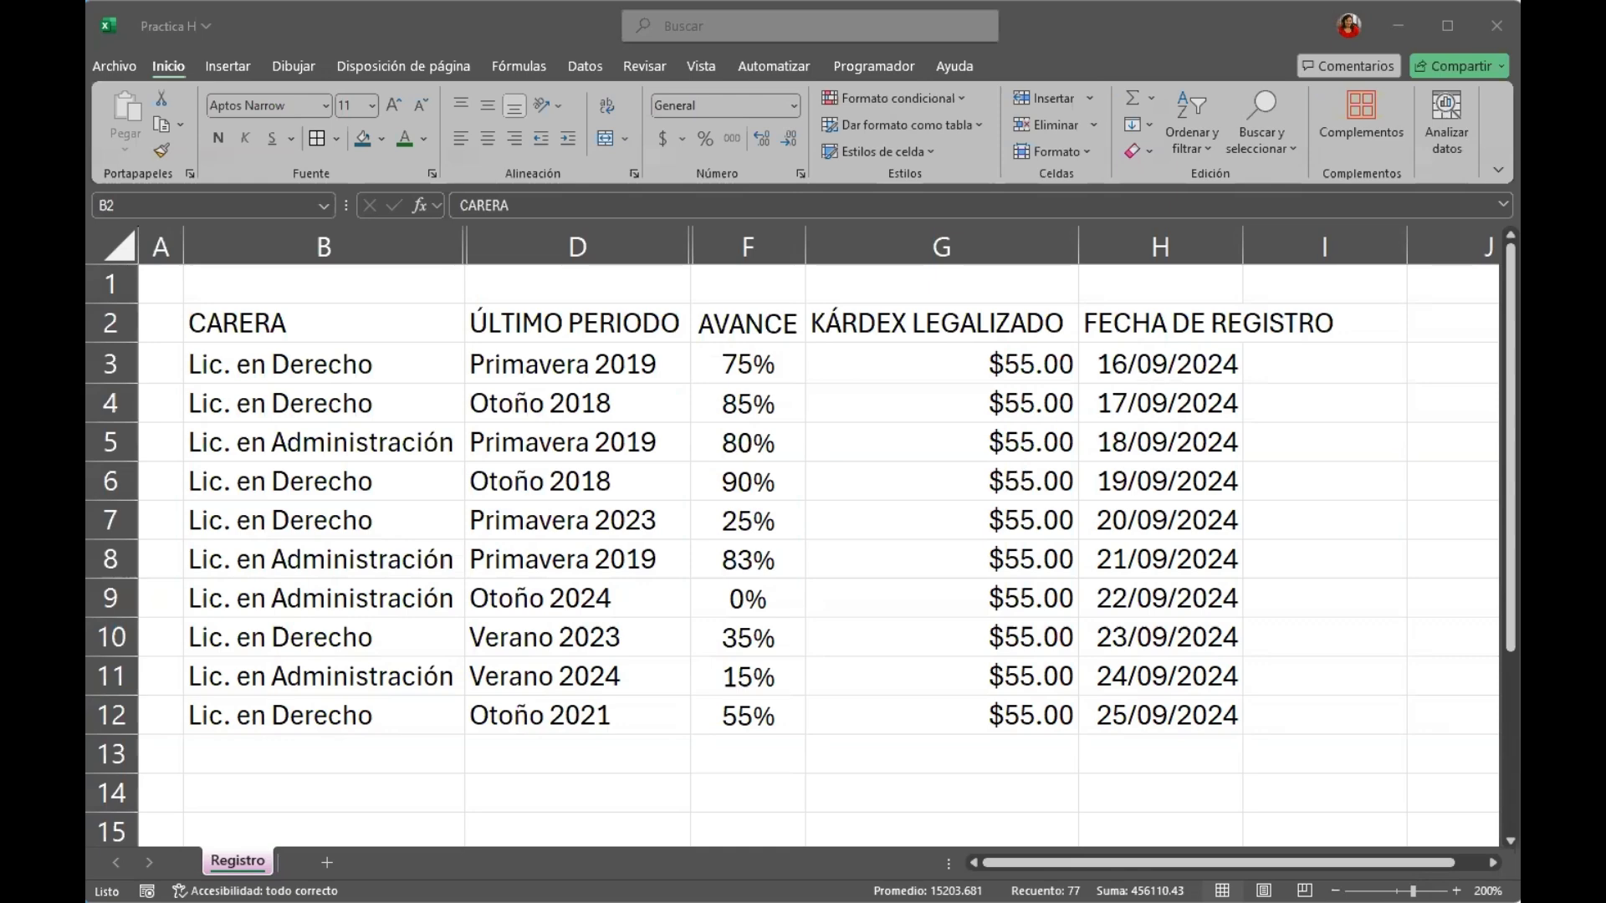
# Format the range B2:H12 as a table in the bright blue first-row Medium style, with the headers option turned off.
pyautogui.click(290, 365)
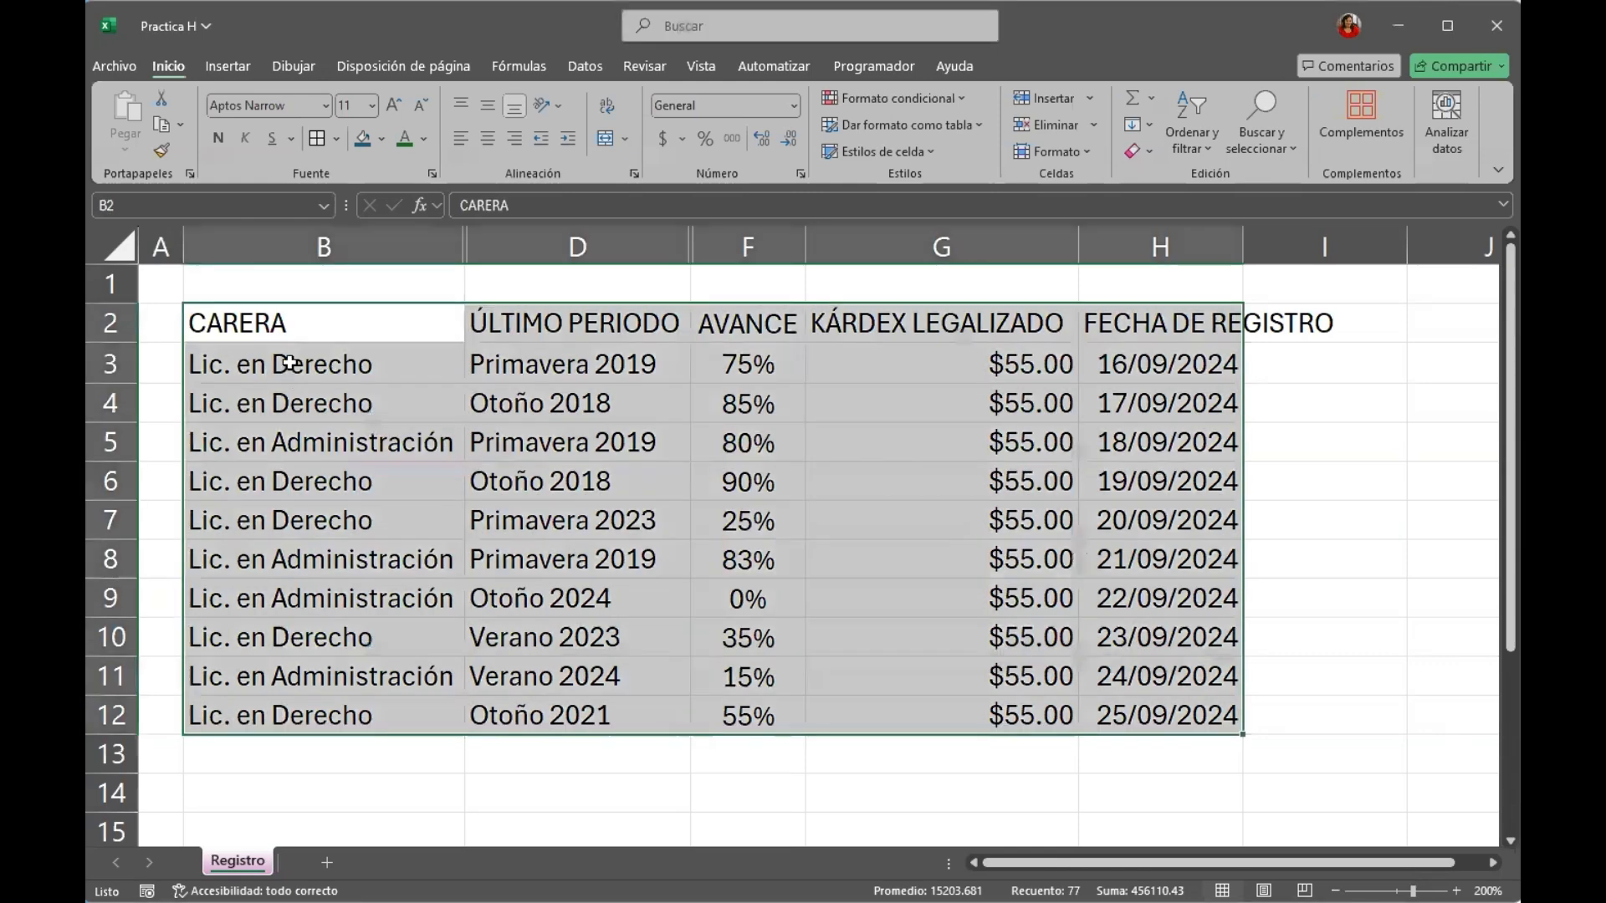
pyautogui.click(307, 314)
pyautogui.moveTo(306, 315); pyautogui.dragTo(1212, 702)
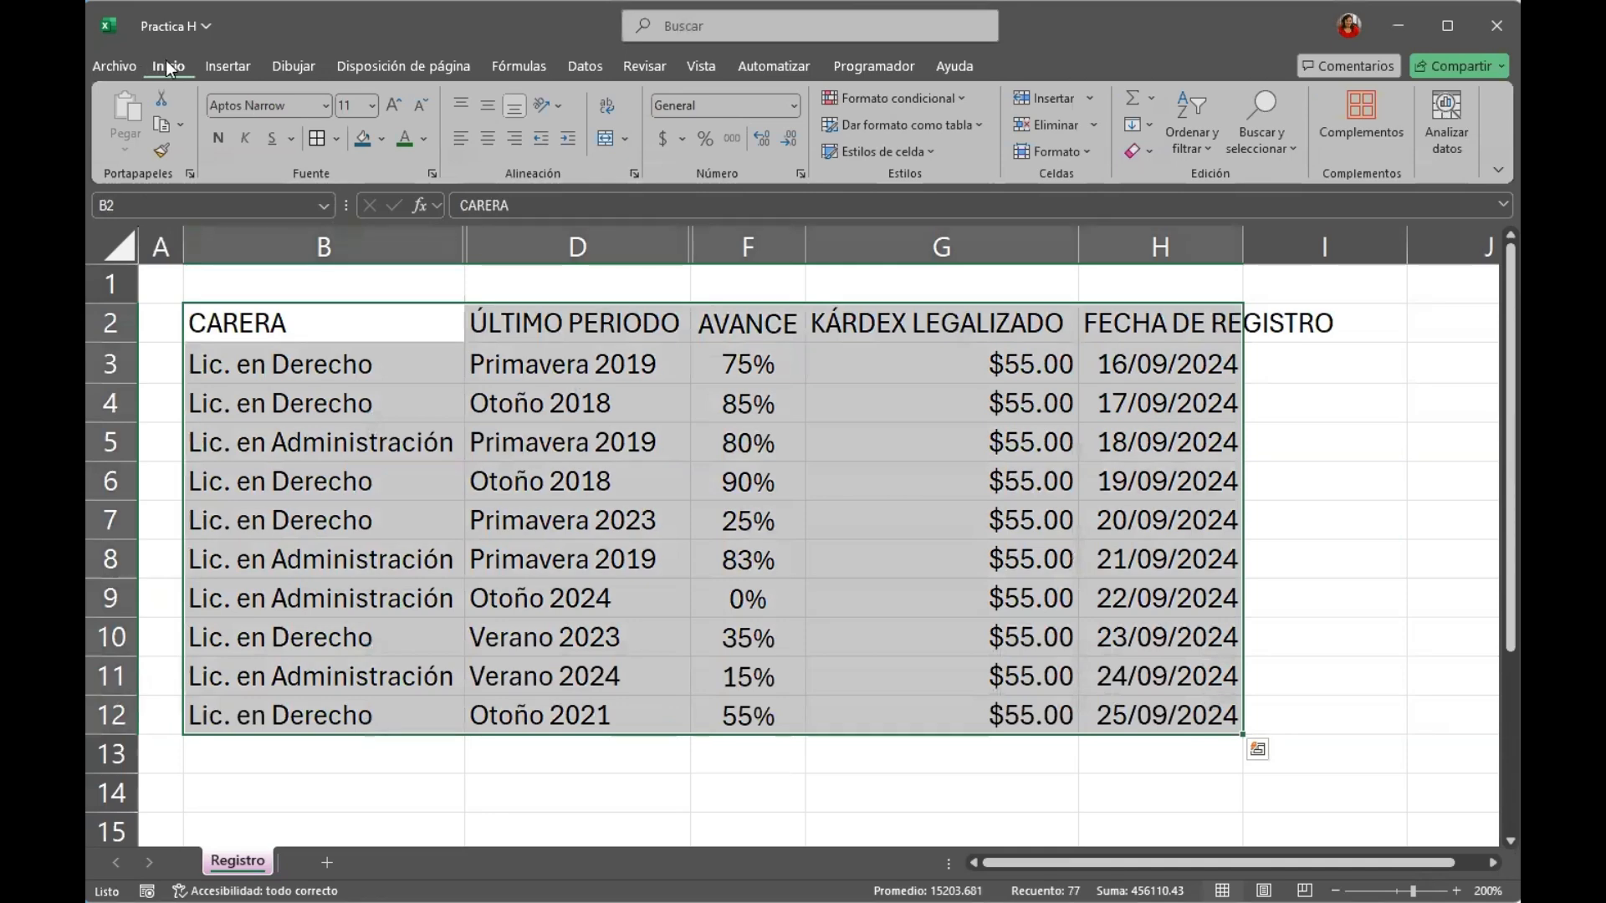
pyautogui.click(892, 126)
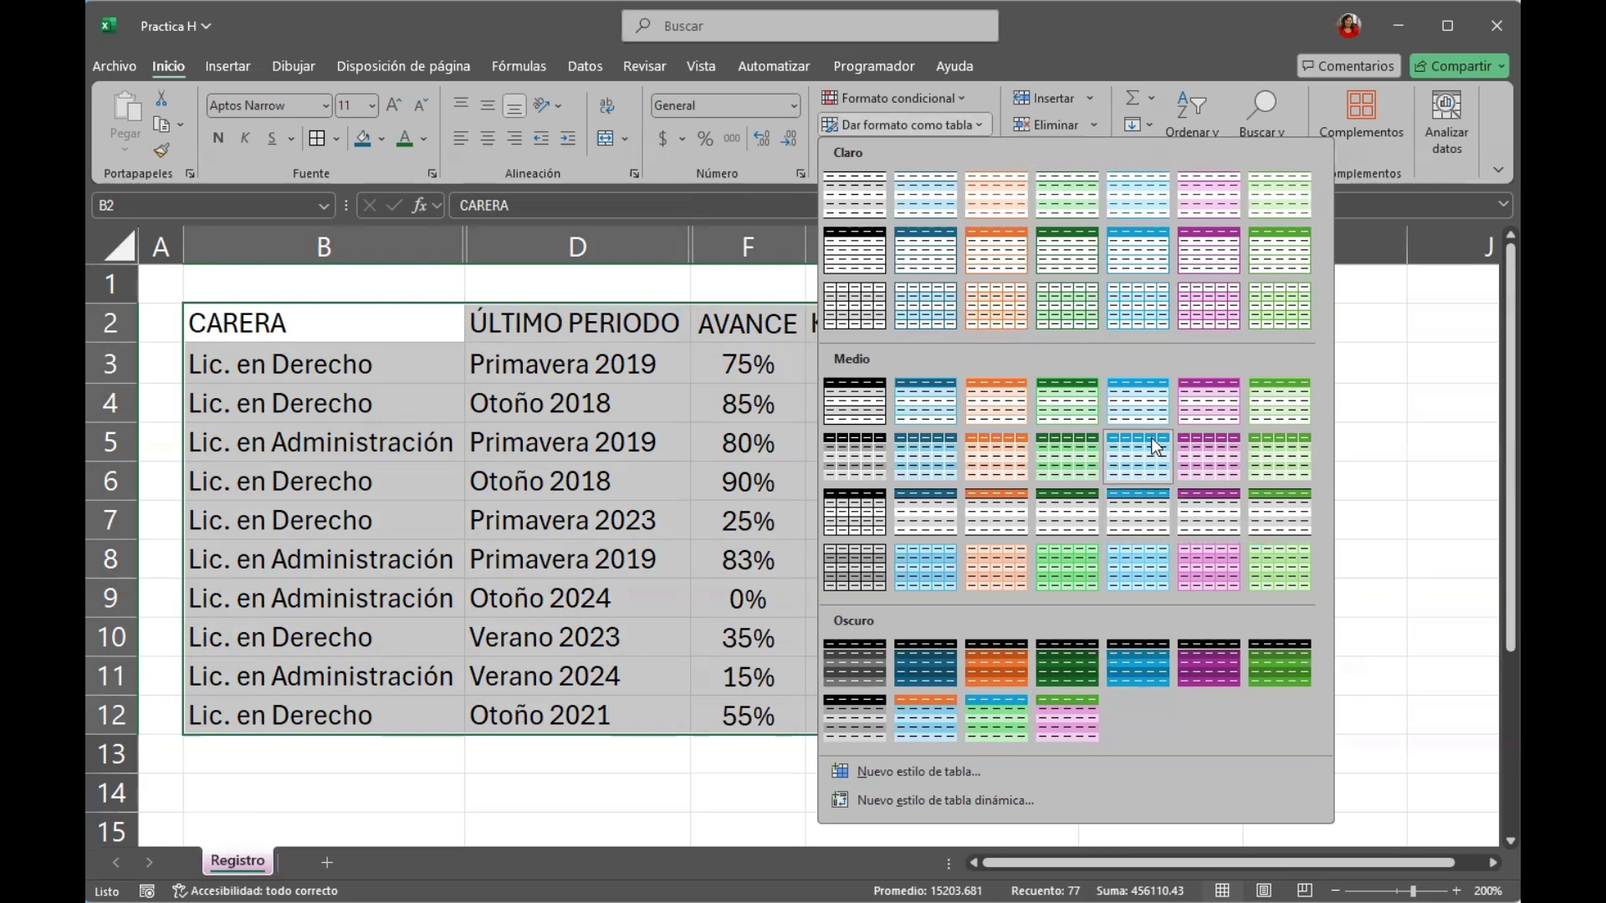
pyautogui.click(1147, 406)
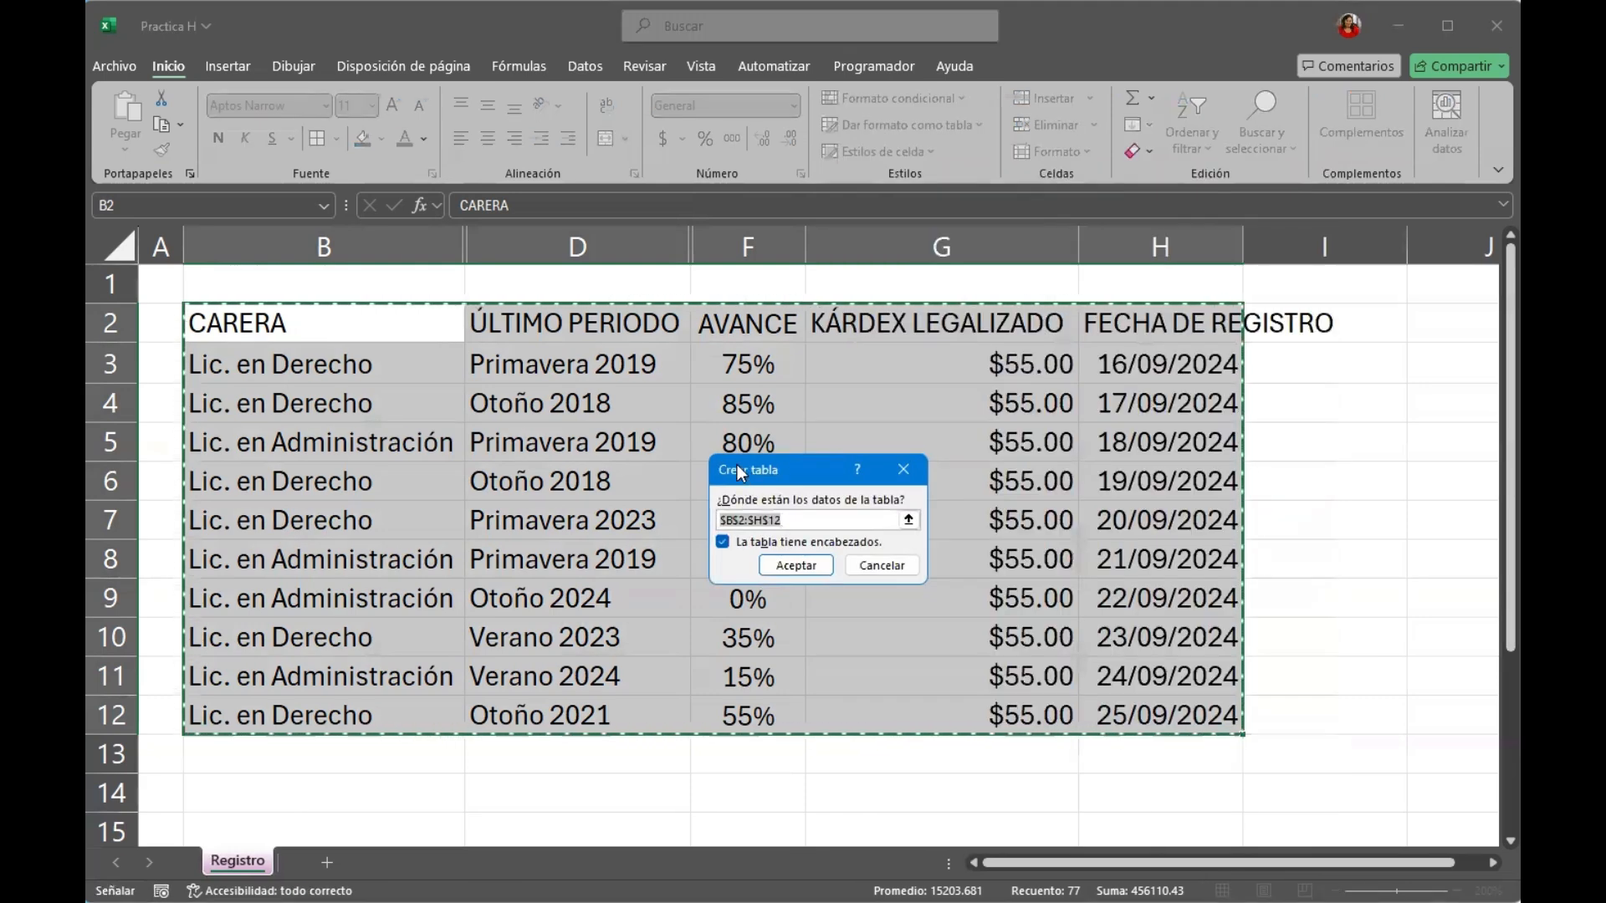
pyautogui.moveTo(741, 474); pyautogui.dragTo(630, 443)
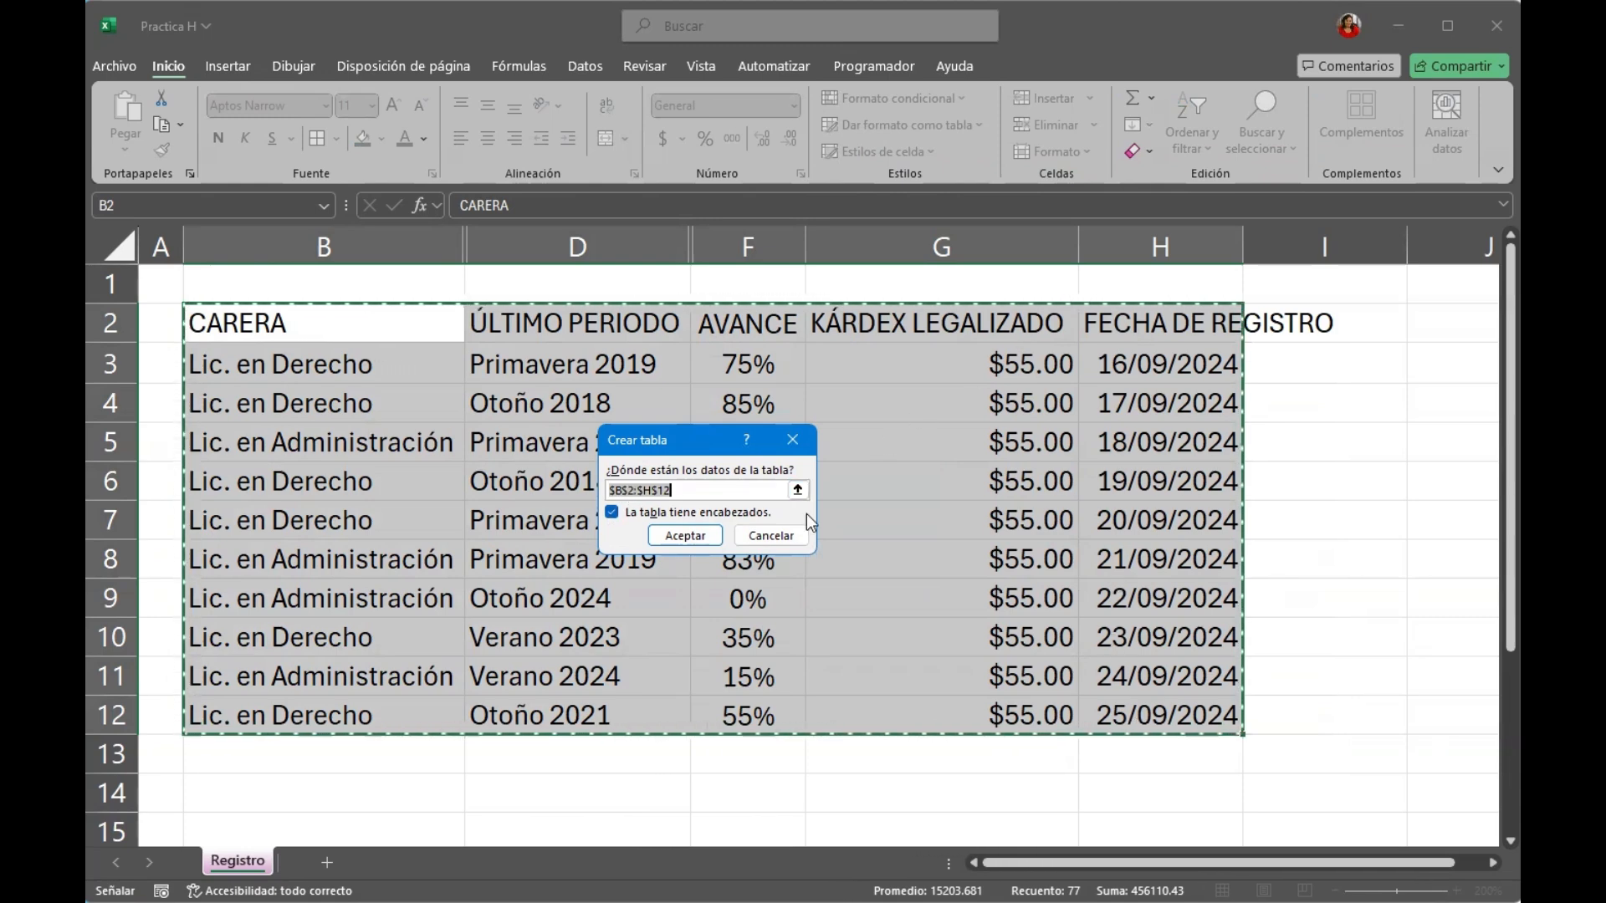
pyautogui.click(667, 513)
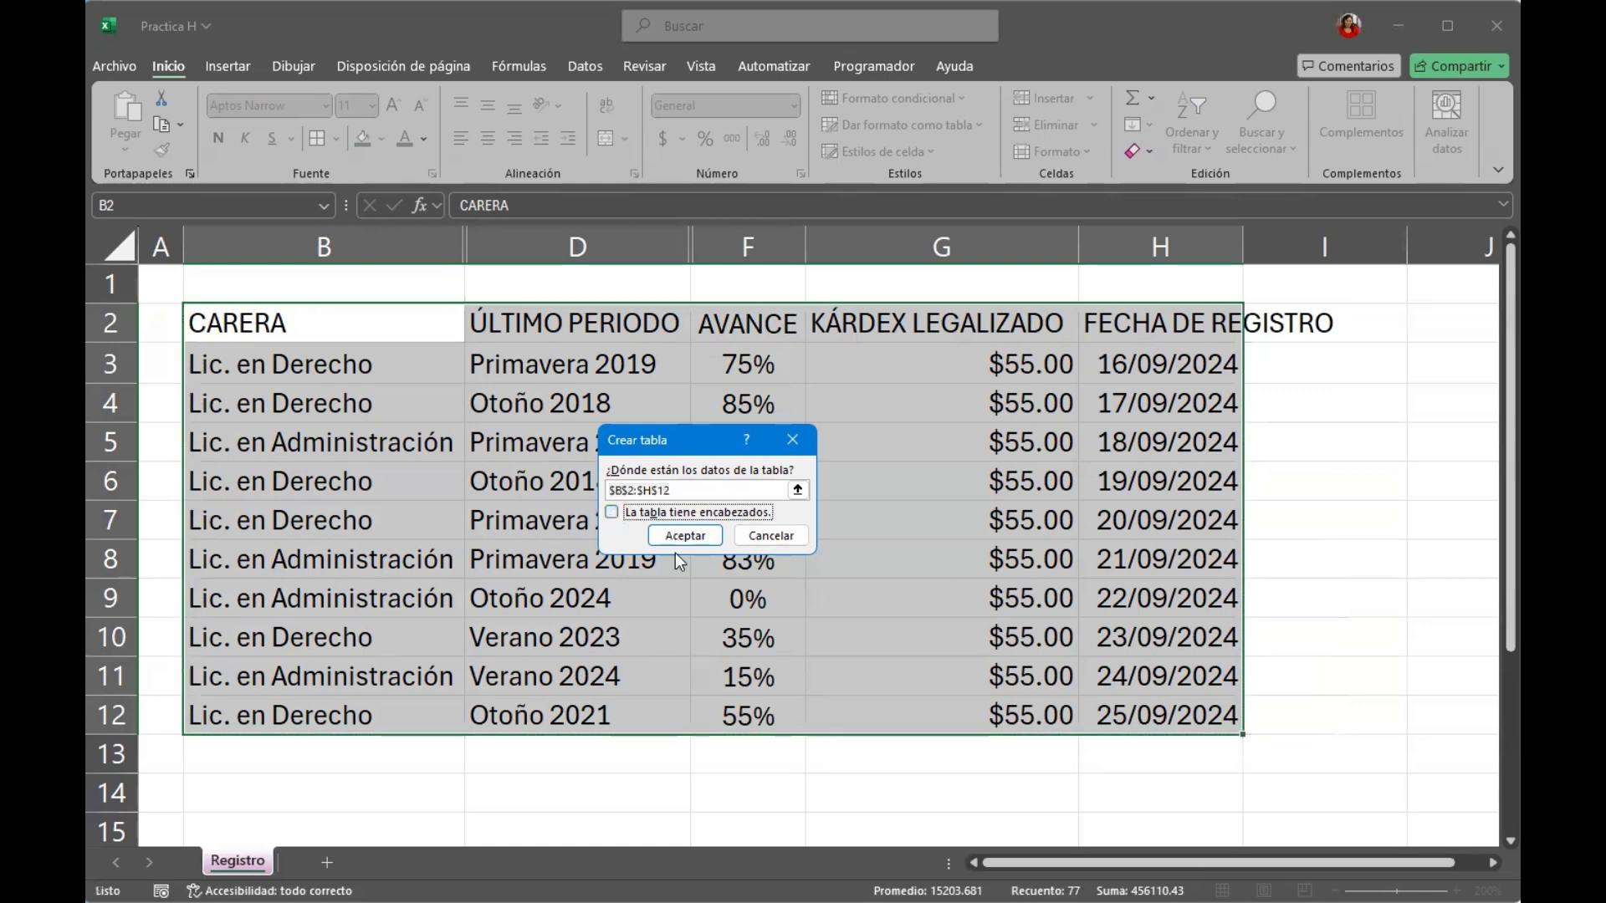
pyautogui.click(685, 536)
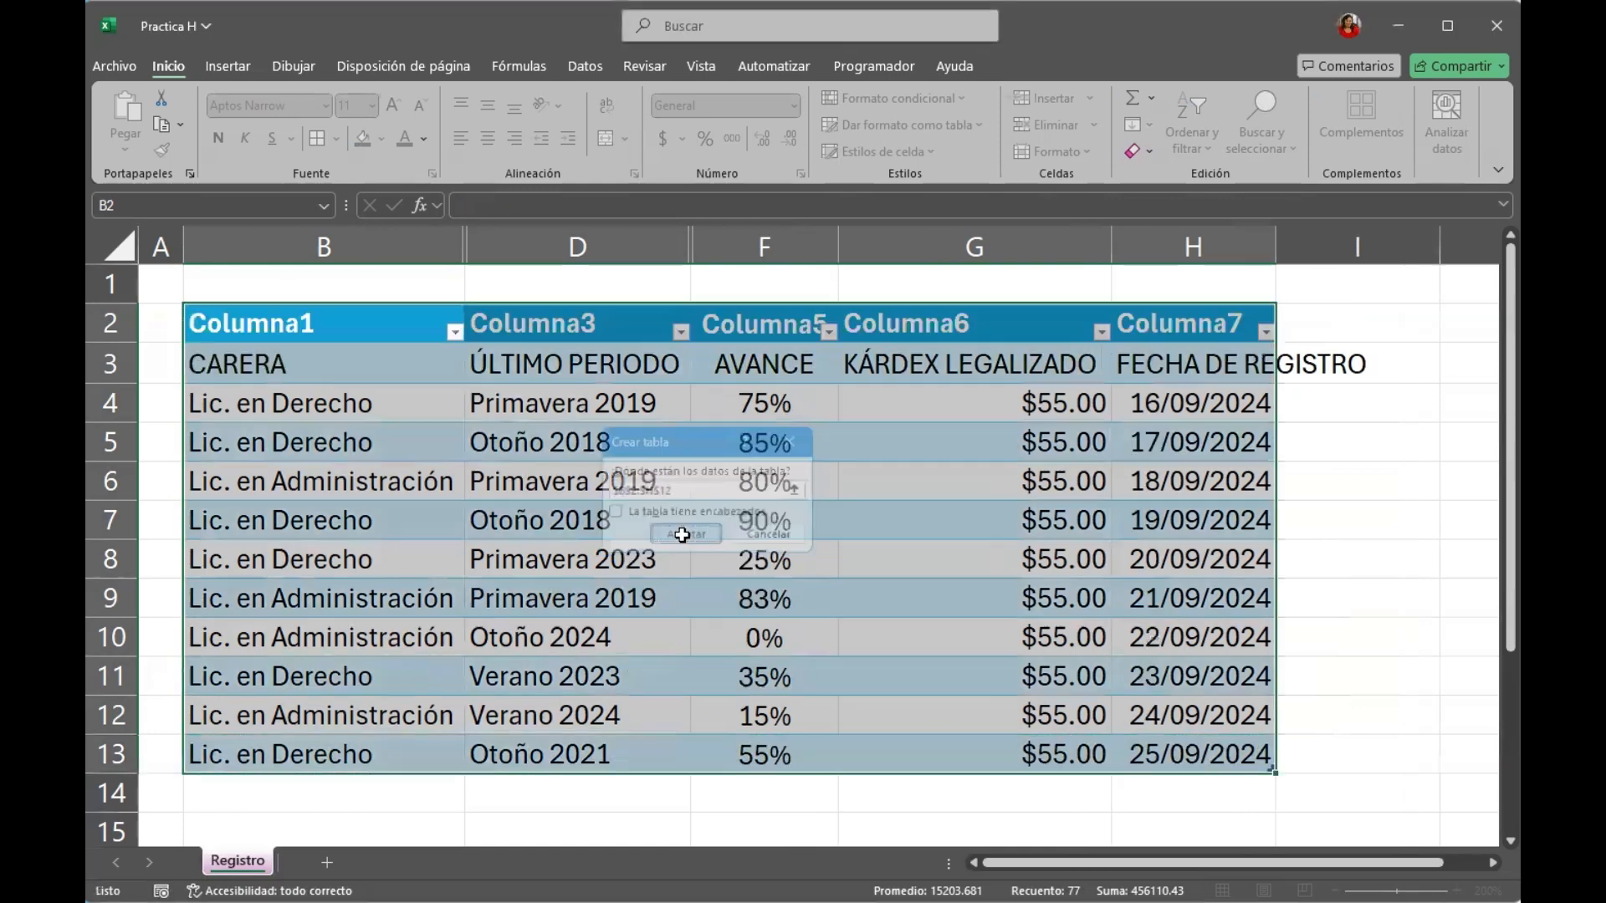
# Check the generic column headers and the original header row 3, and undo the table conversion.
pyautogui.click(286, 323)
pyautogui.click(560, 327)
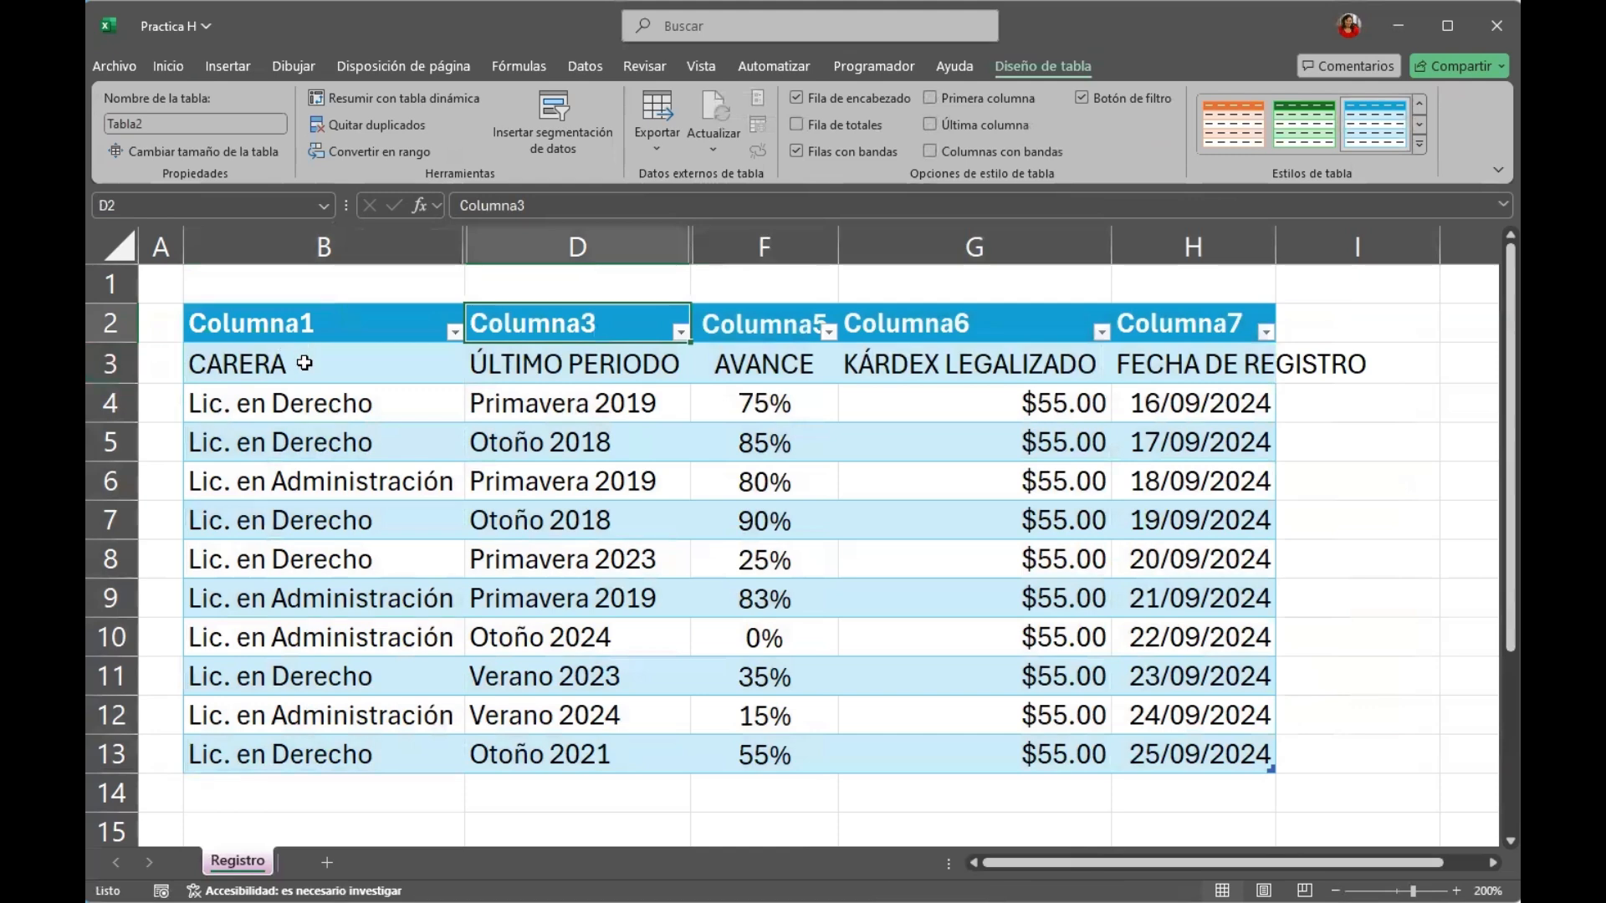
pyautogui.click(251, 366)
pyautogui.click(108, 372)
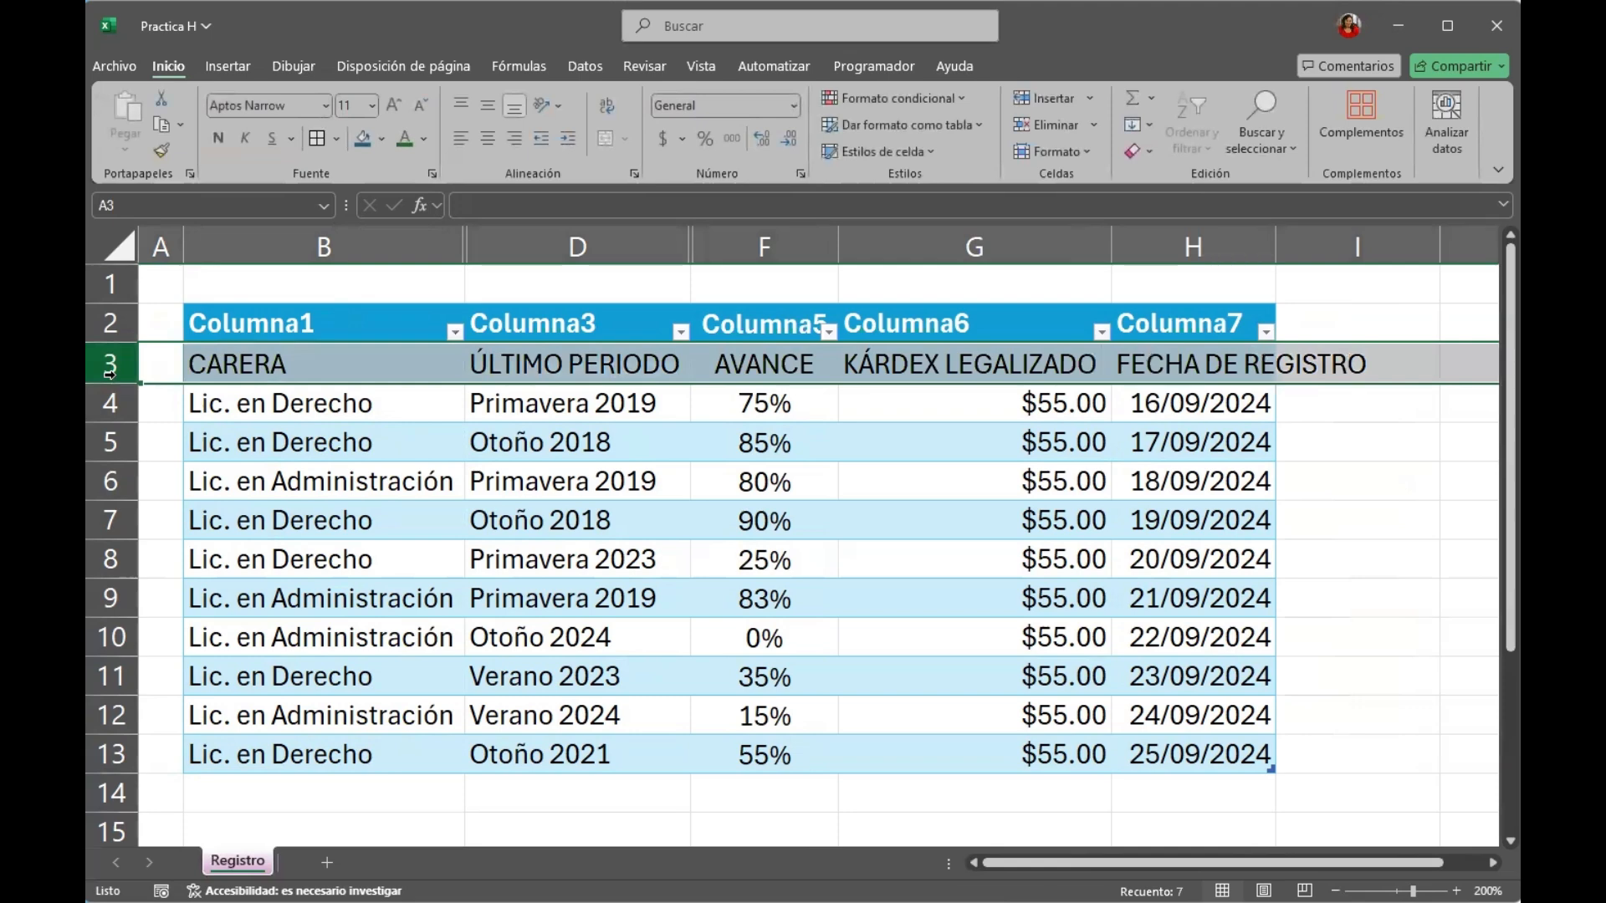
pyautogui.hotkey('ctrl', 'z')
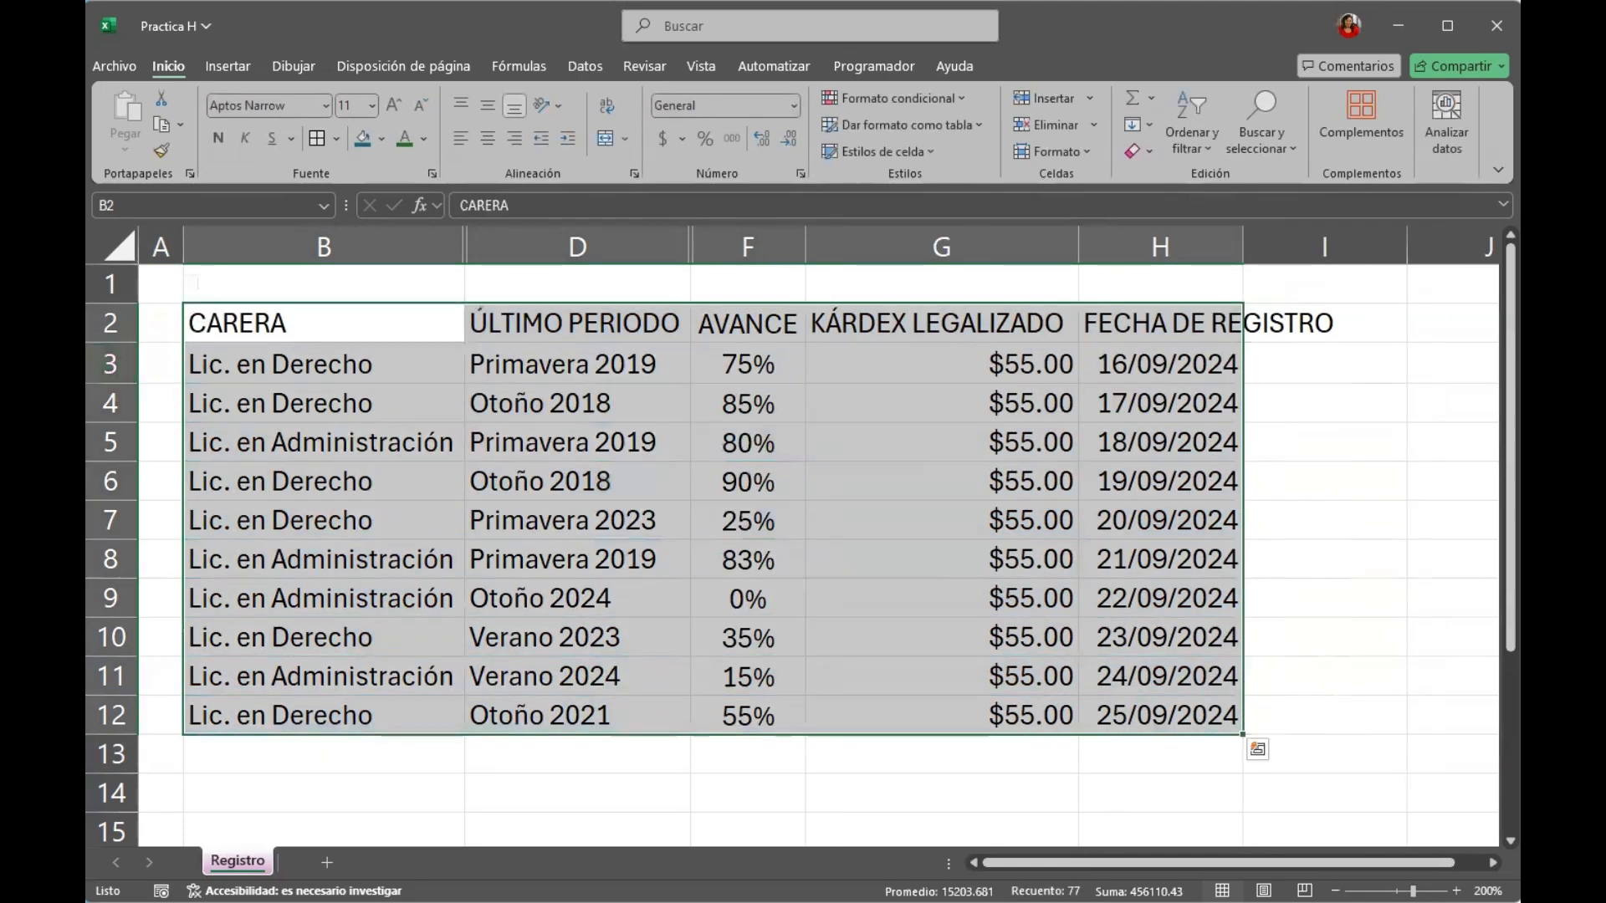
# Format the range B2:H12 as a table in the bright blue first-row Medium style, keeping the first row as headers.
pyautogui.click(932, 122)
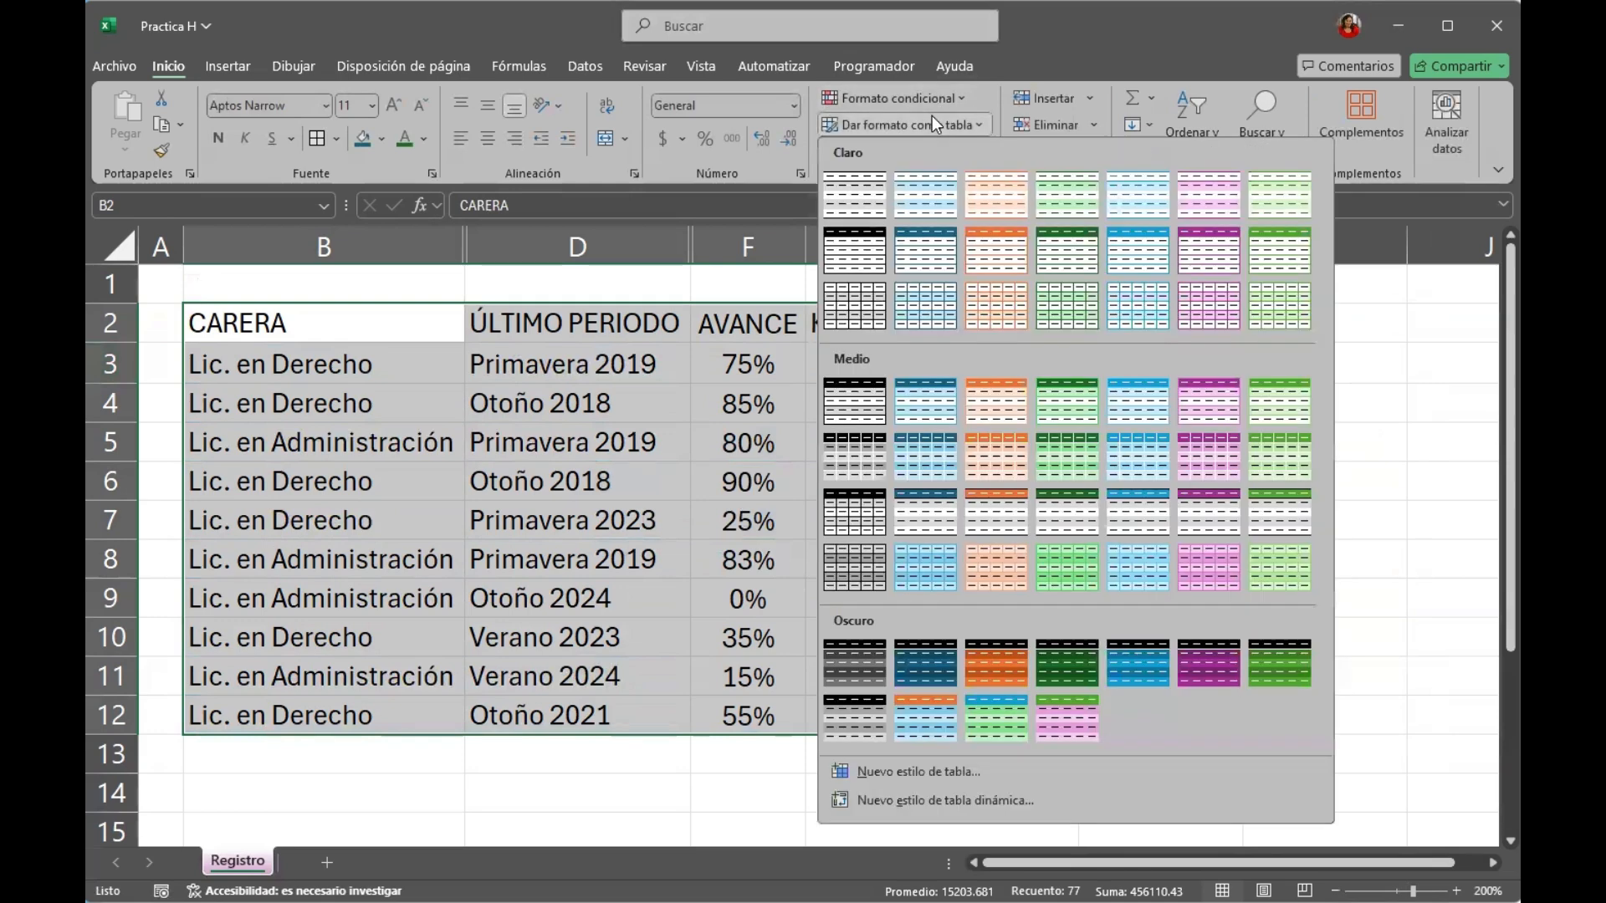
pyautogui.click(1122, 418)
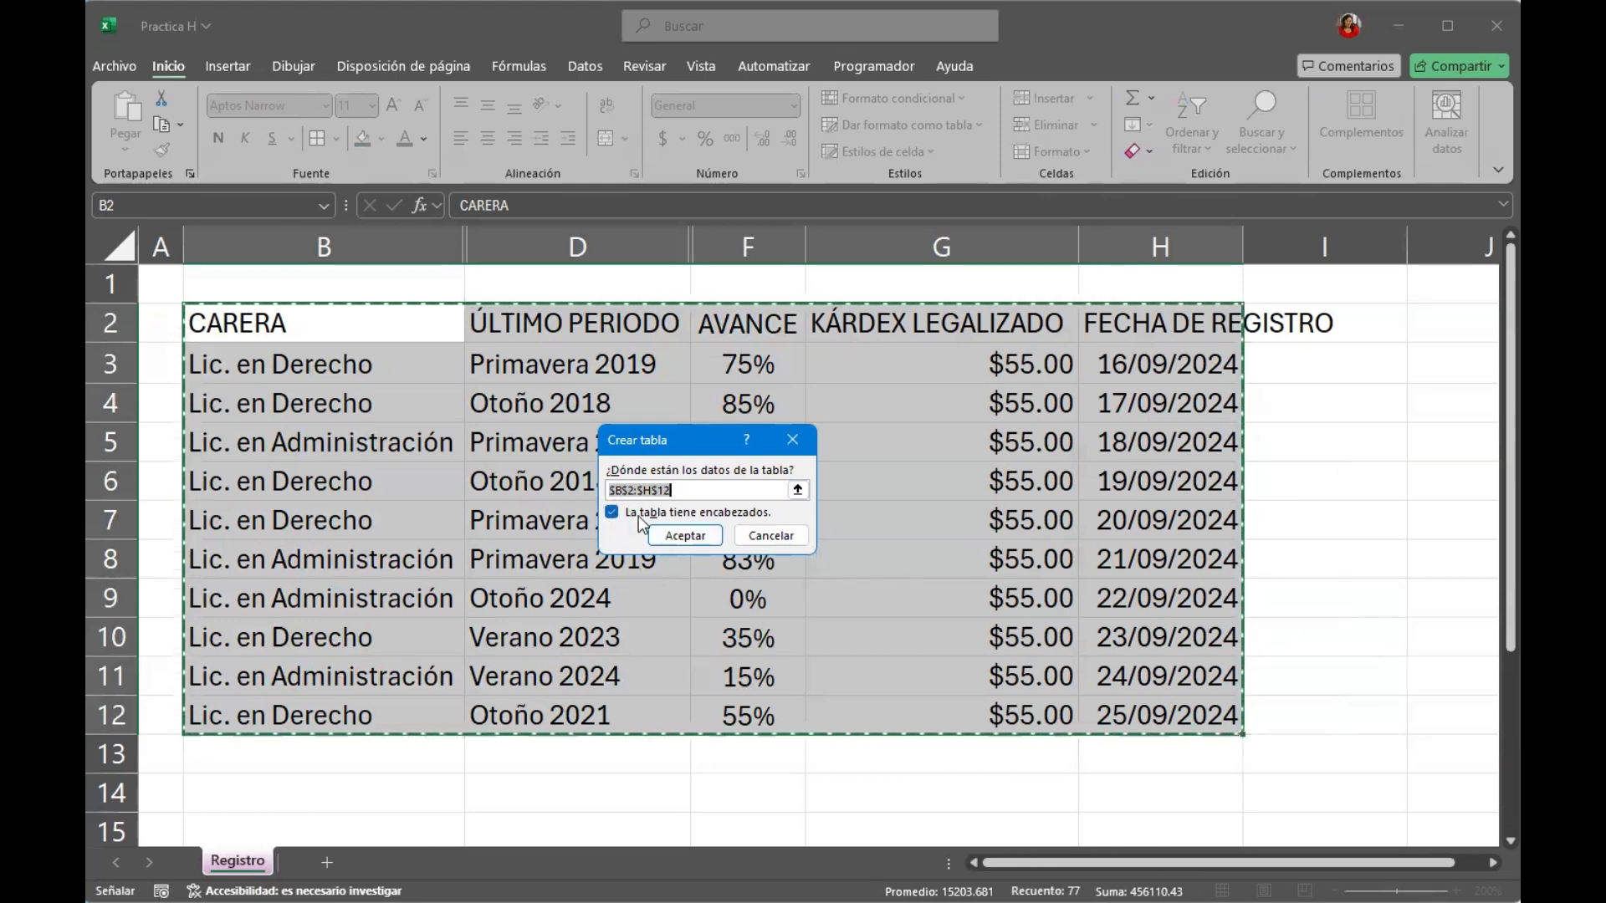
pyautogui.click(694, 535)
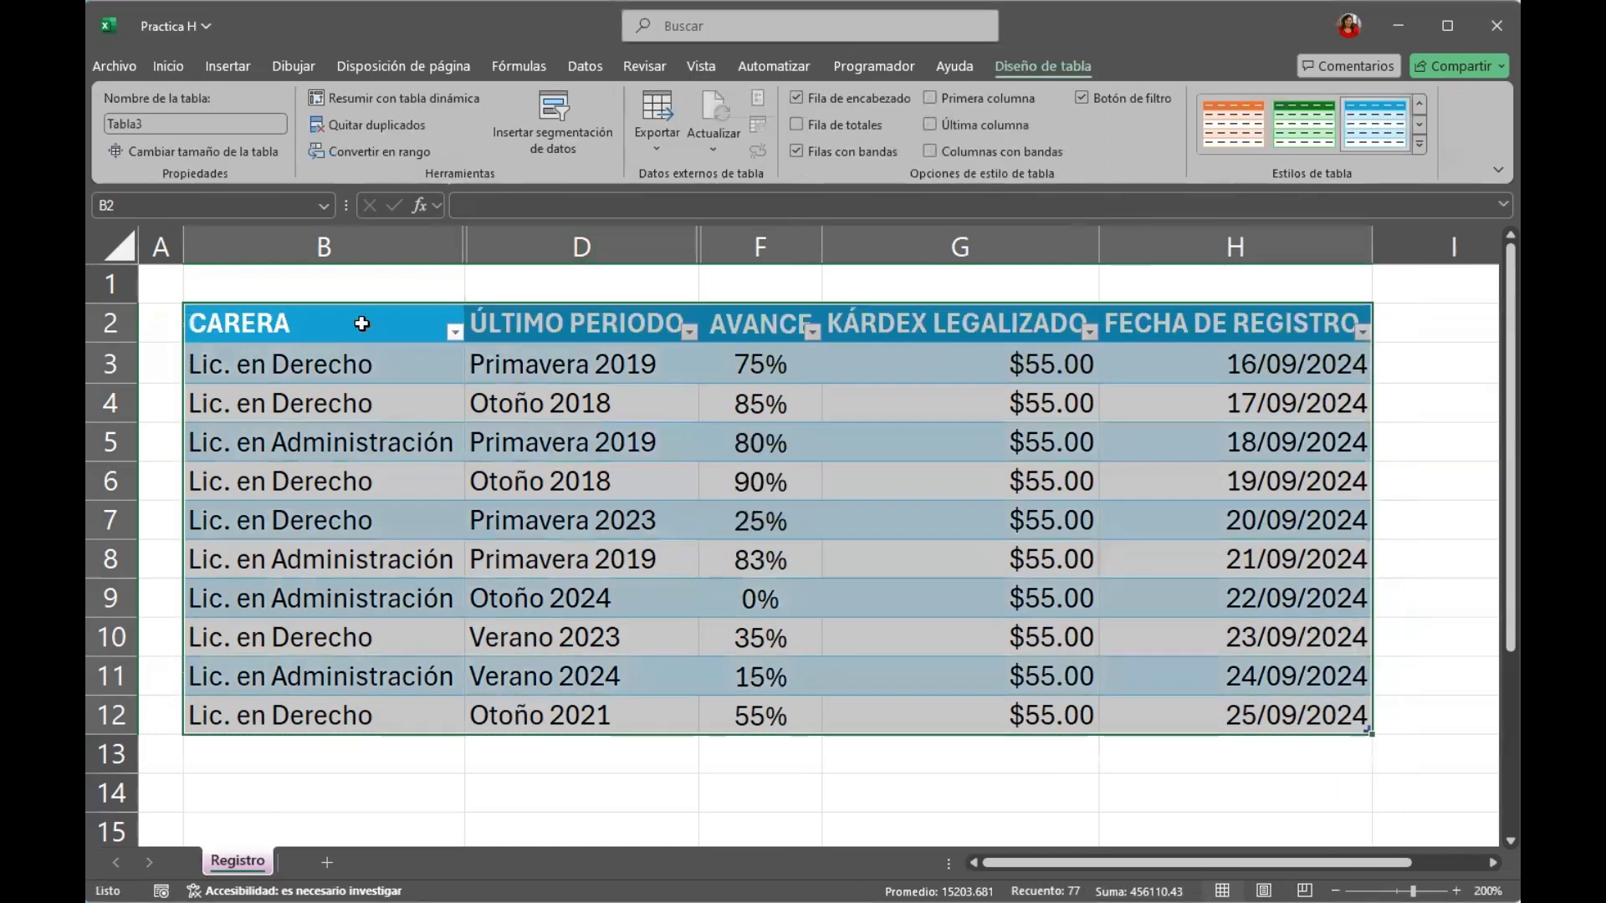
pyautogui.click(408, 326)
pyautogui.click(559, 323)
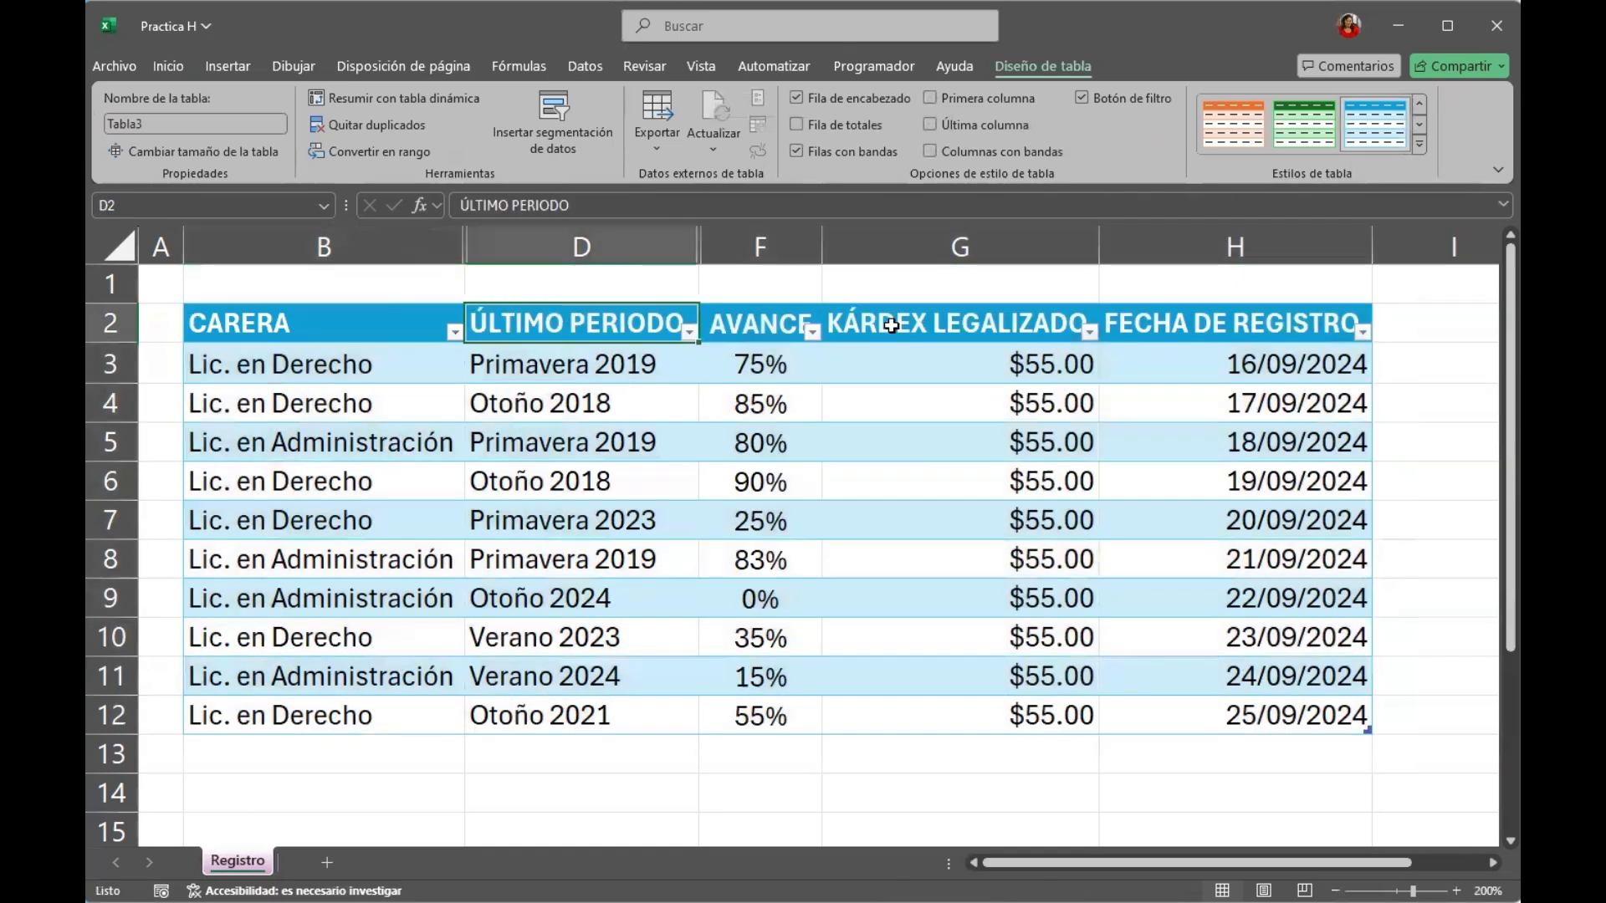
pyautogui.click(756, 323)
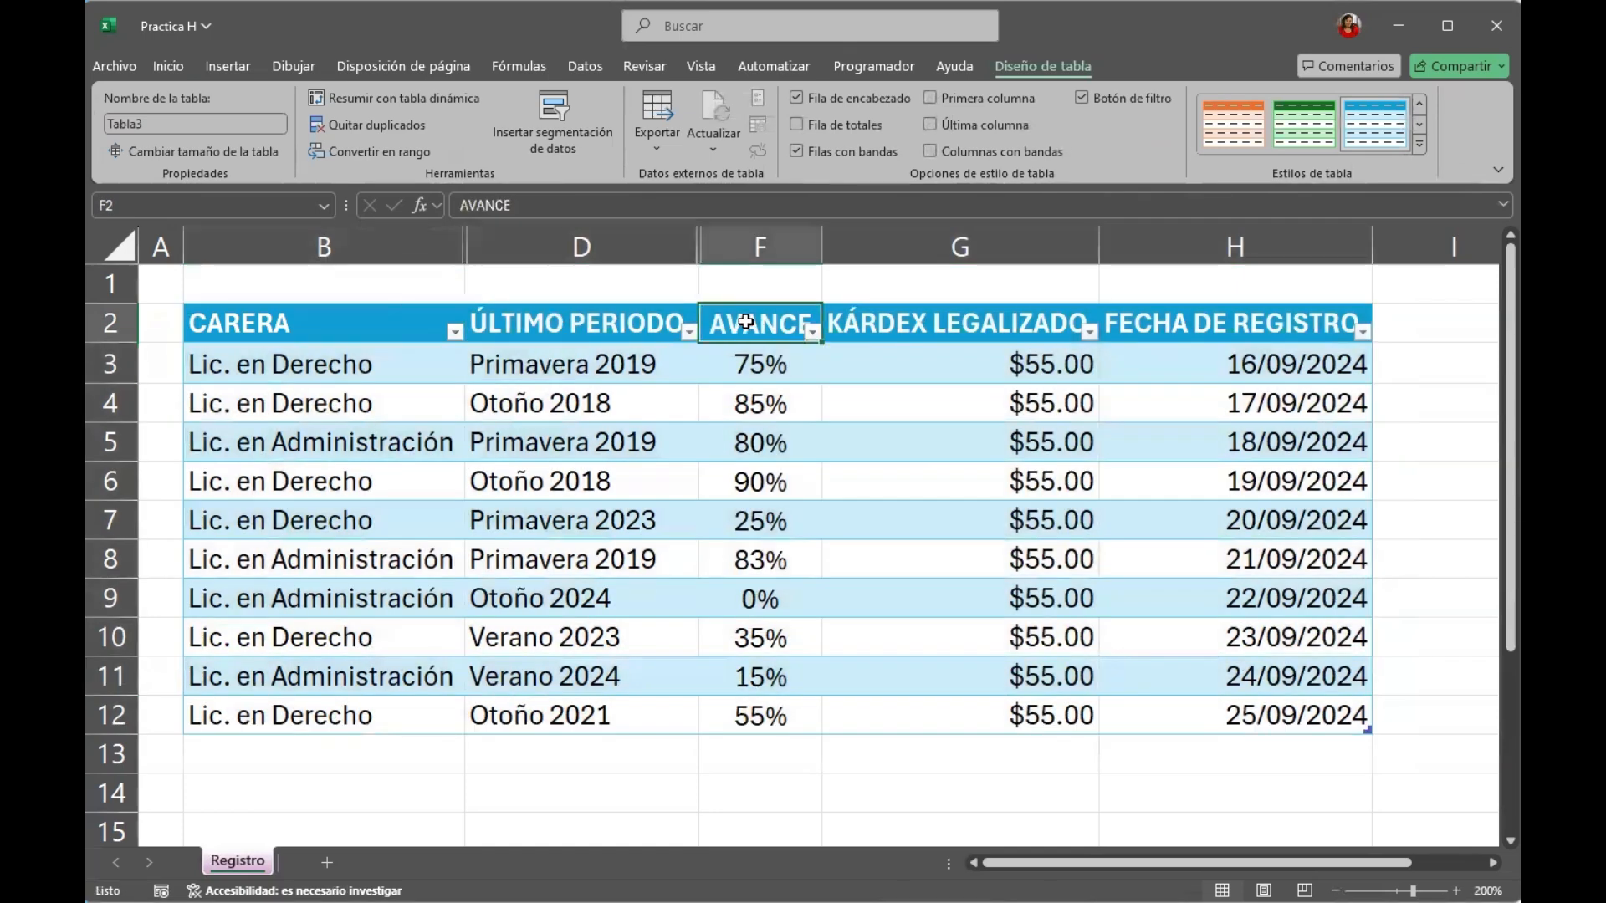
pyautogui.click(415, 336)
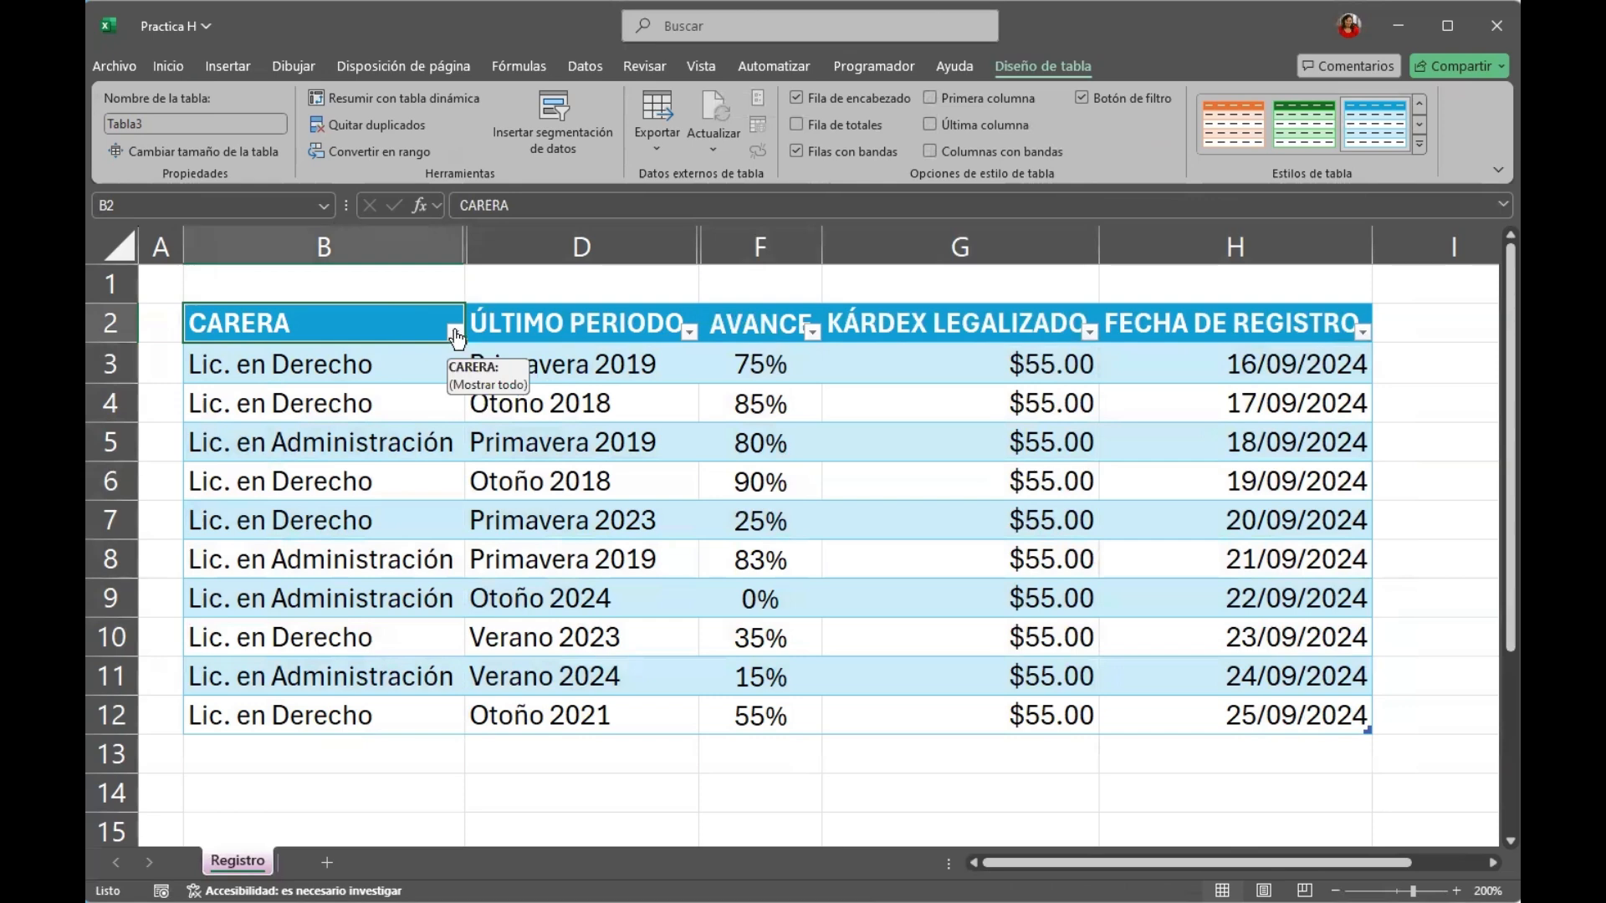
# Filter the CARERA column to show only Lic. en Administración.
pyautogui.click(455, 332)
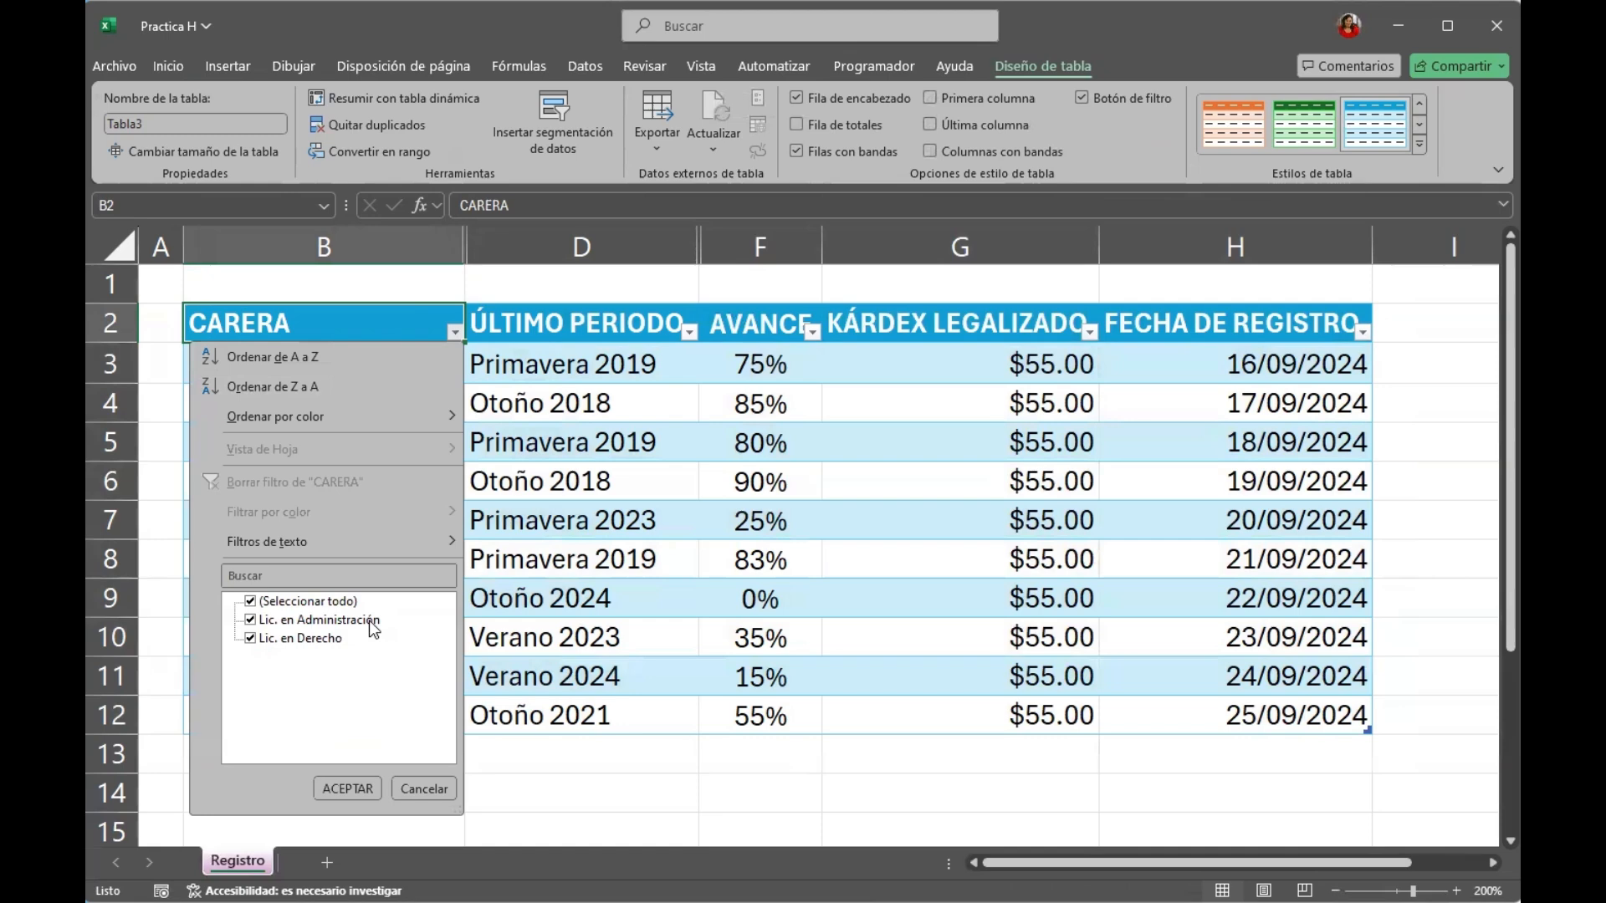
pyautogui.click(254, 602)
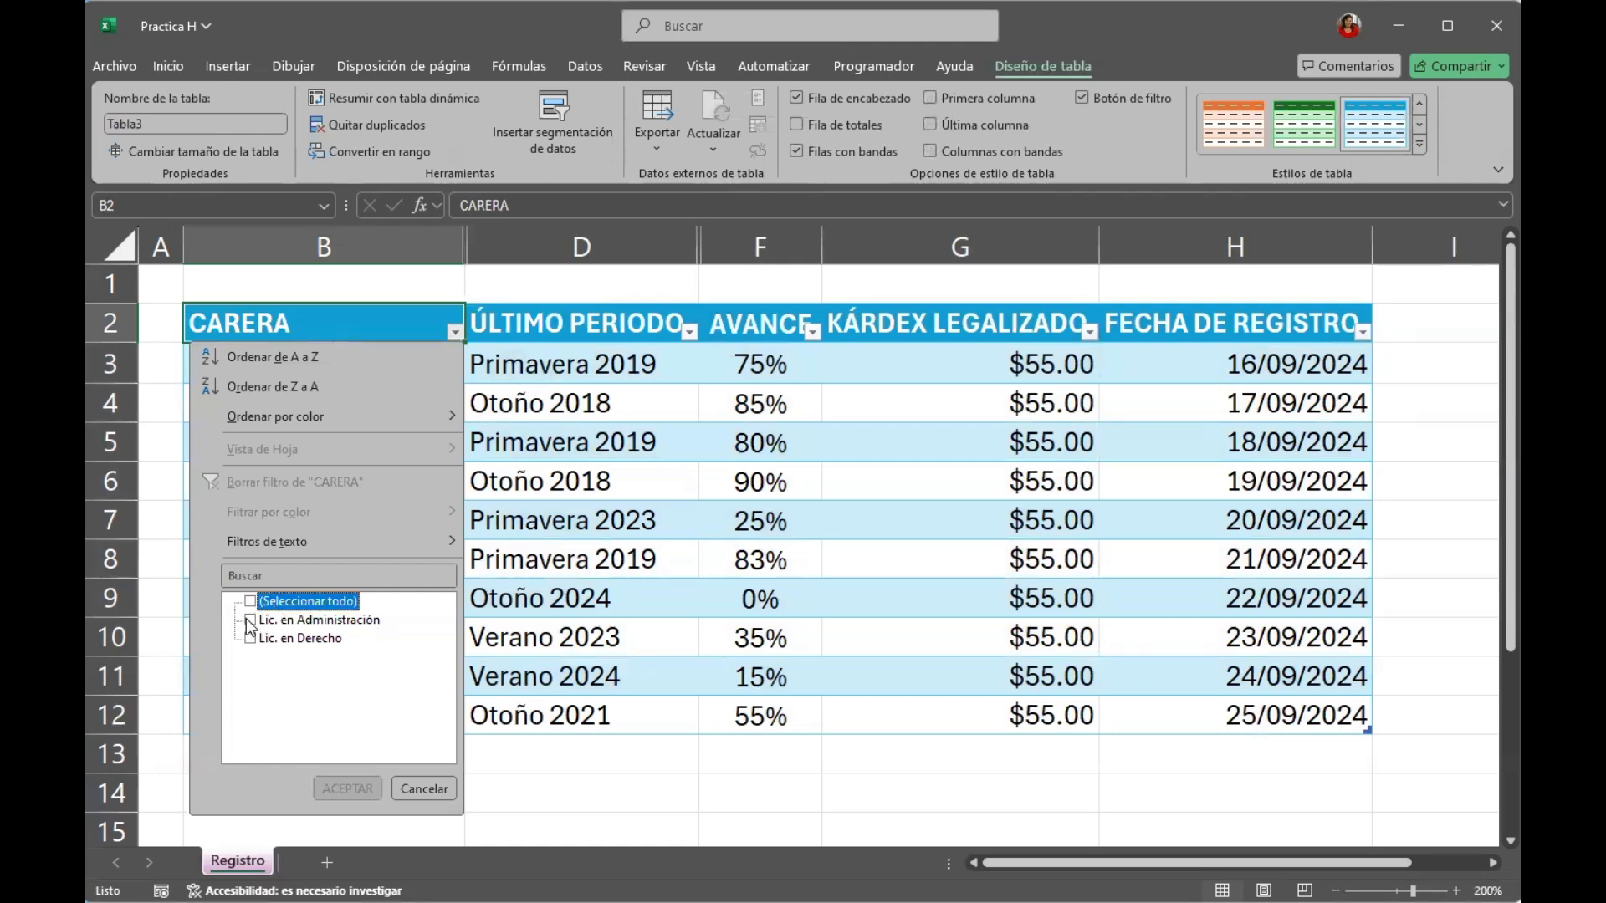
pyautogui.click(249, 621)
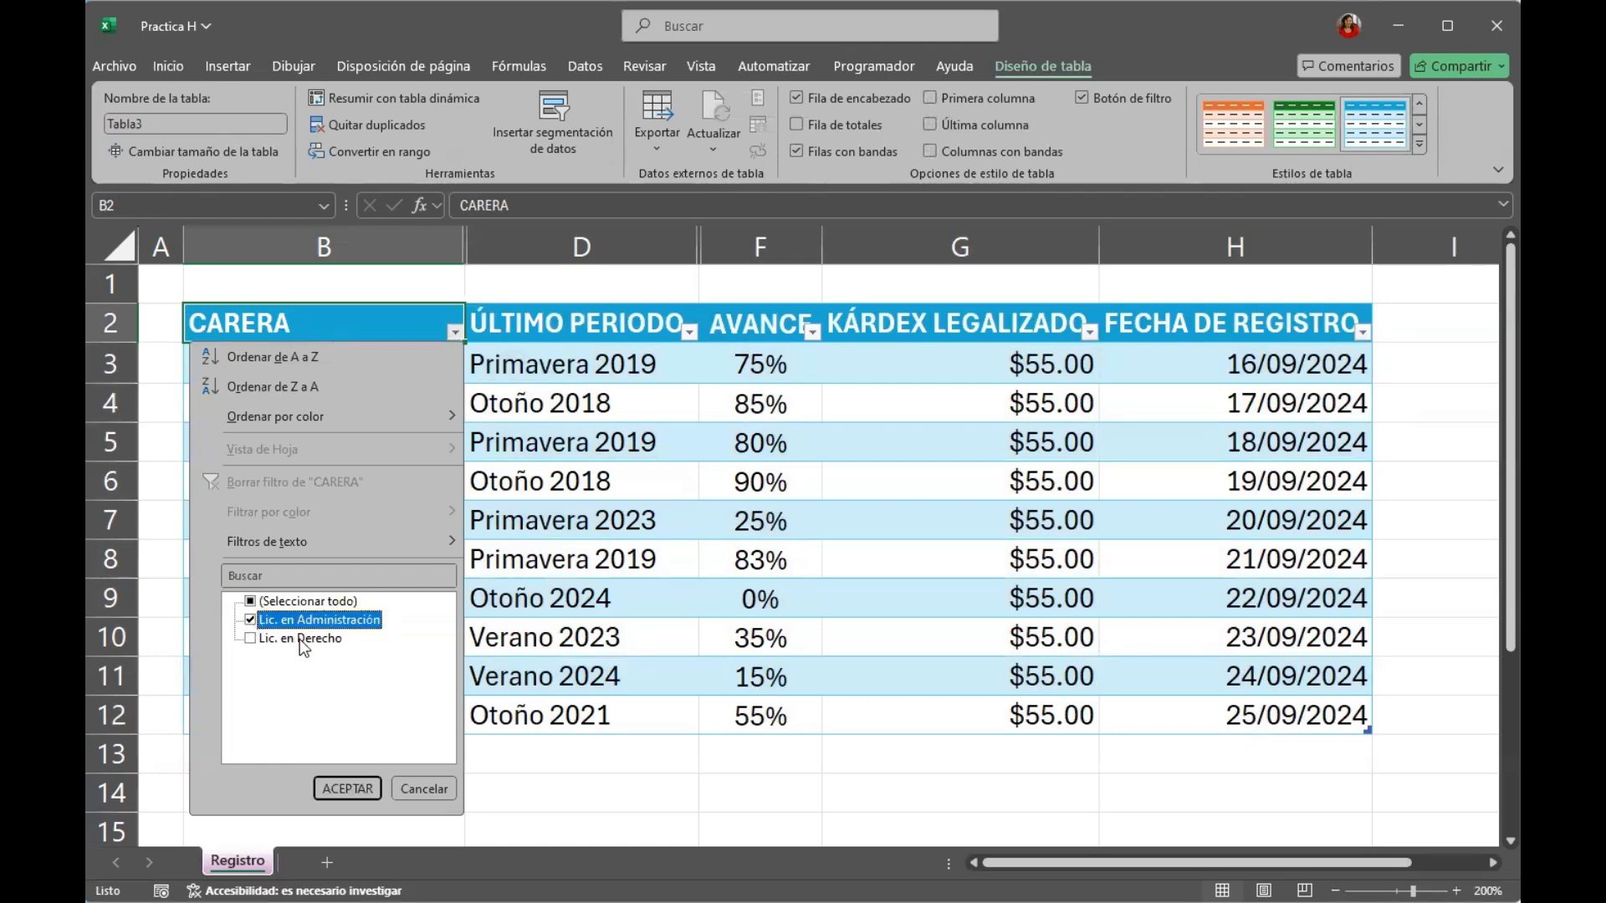
pyautogui.click(365, 785)
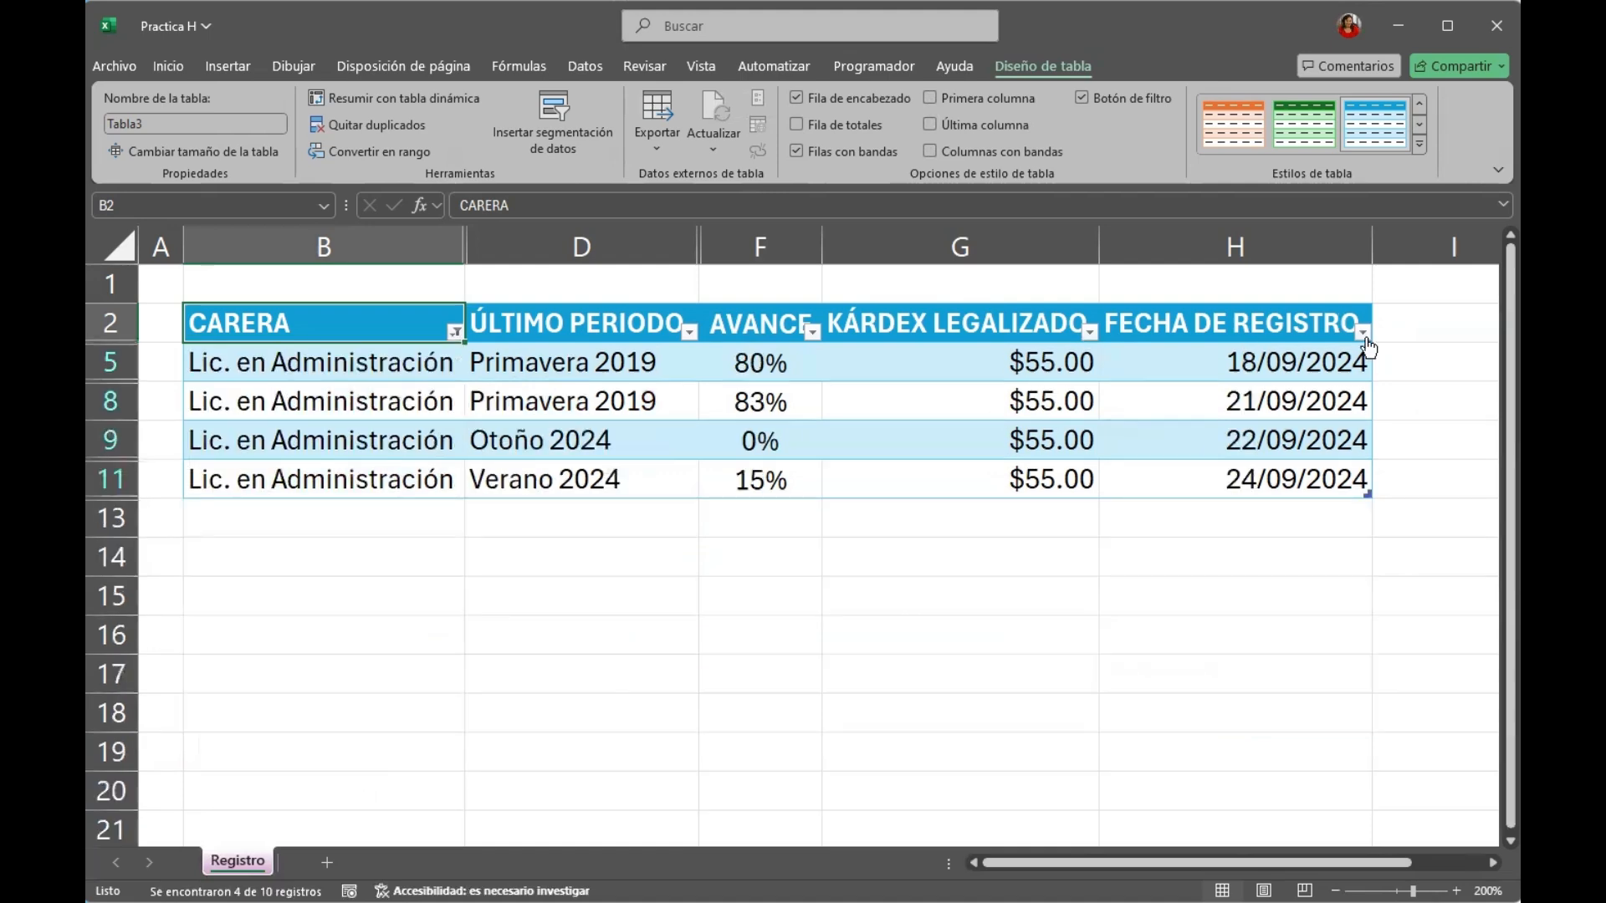
# Filter the FECHA DE REGISTRO column to show only 24 septiembre 2024.
pyautogui.click(1363, 332)
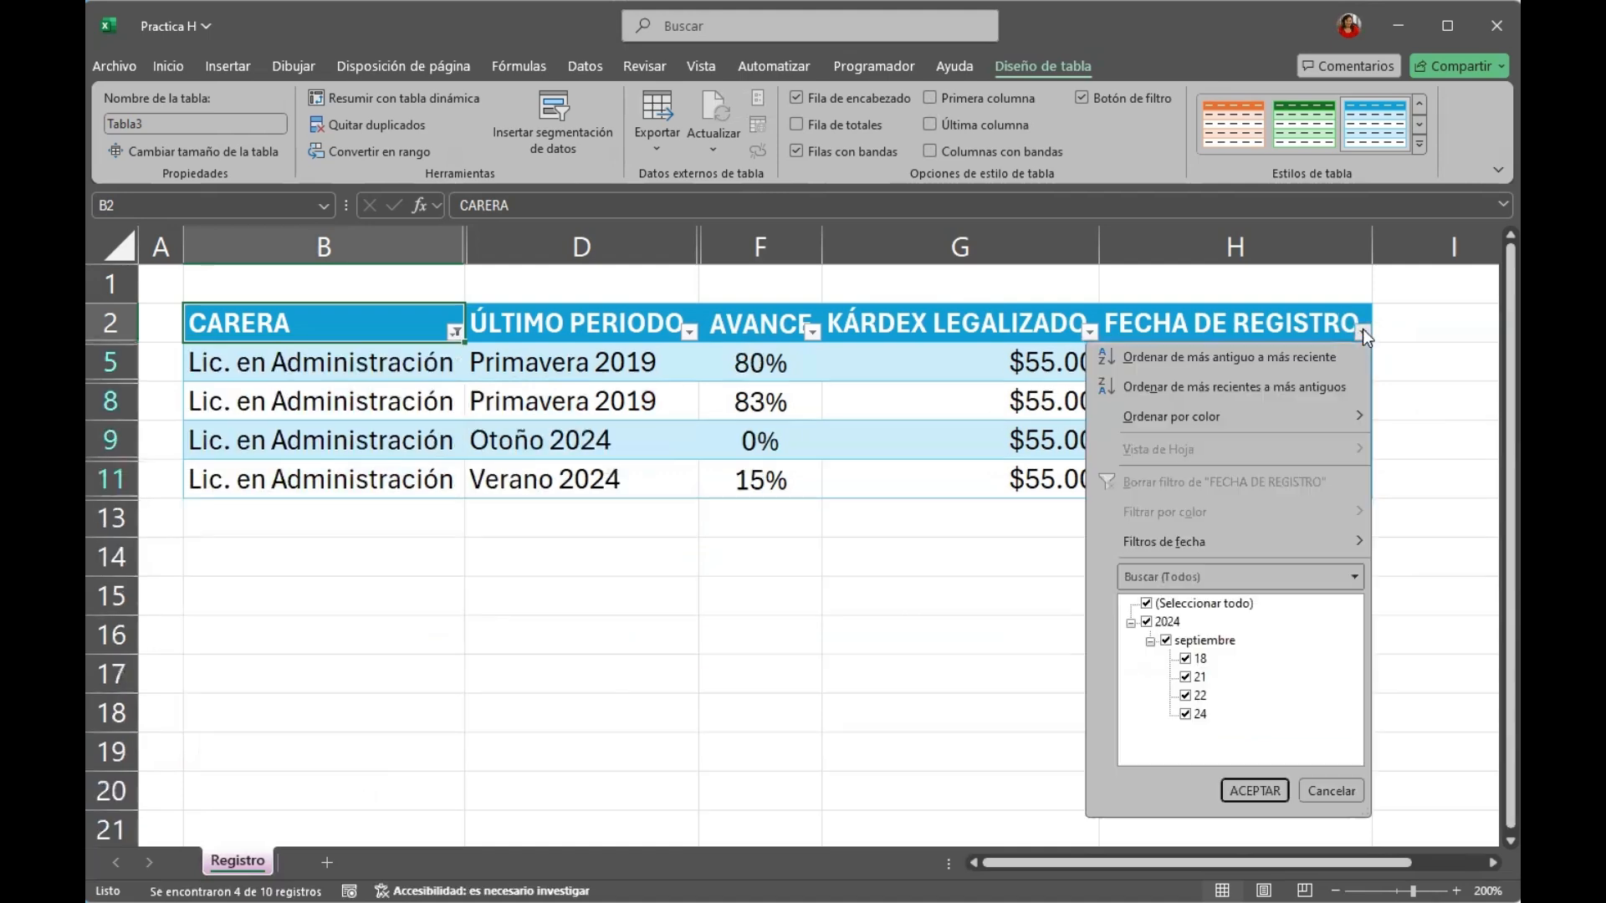
pyautogui.click(1164, 642)
pyautogui.click(1185, 713)
pyautogui.click(1252, 790)
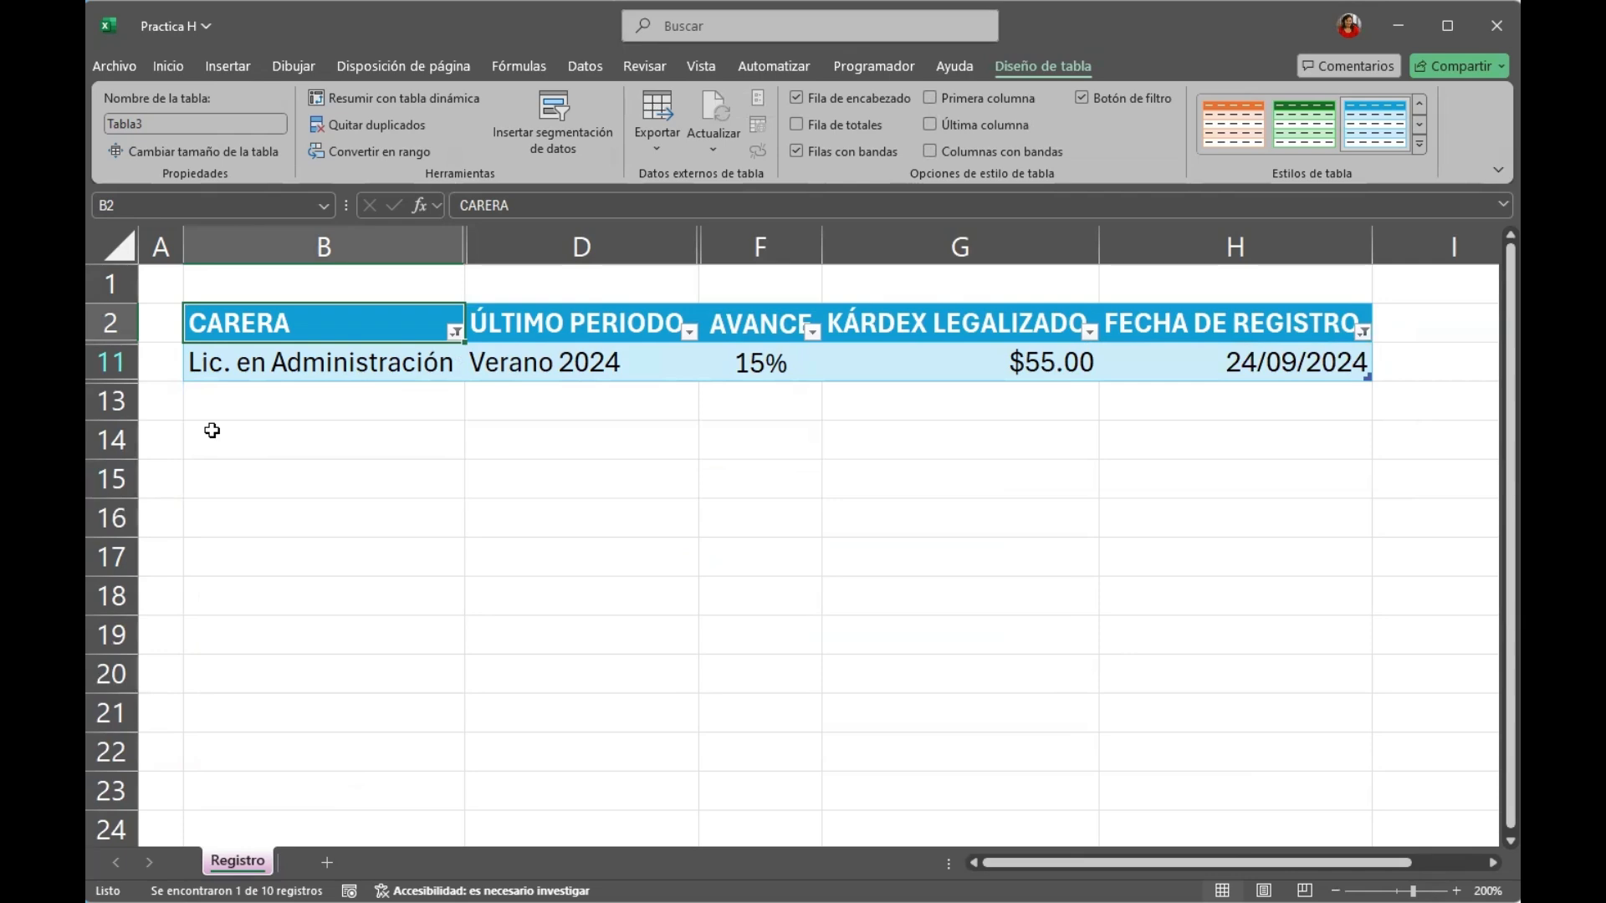
# Undo both column filters and the table formatting, restoring the plain range.
pyautogui.hotkey('ctrl', 'z')
pyautogui.hotkey('ctrl', 'z')
pyautogui.hotkey('ctrl', 'z')
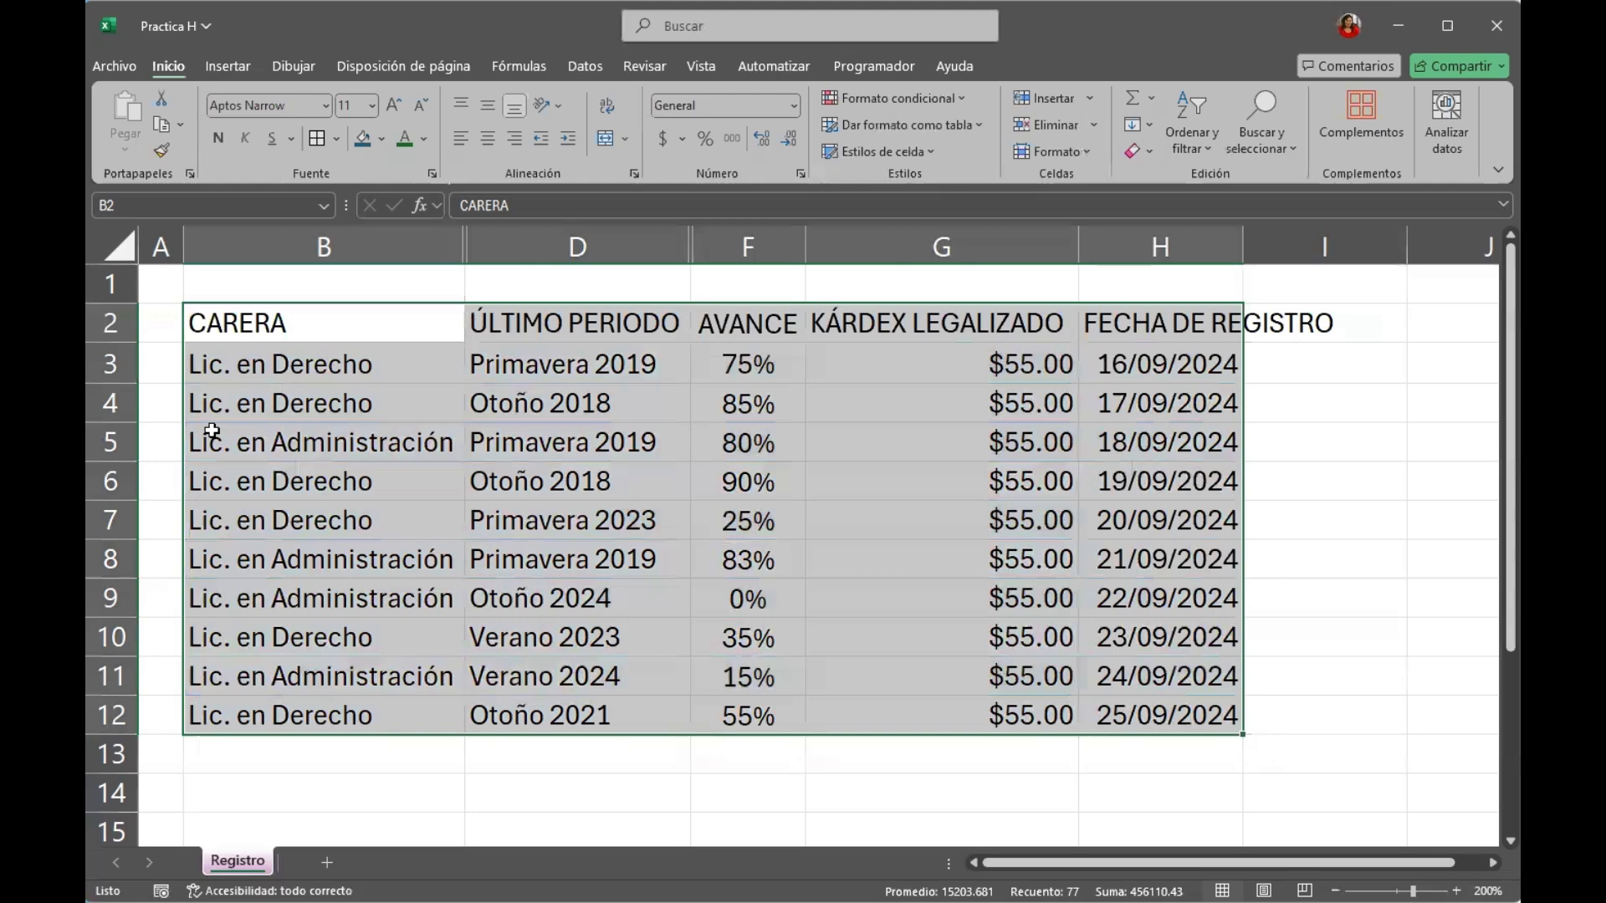
# Create a table from the range B2:H12 with its first row as headers, using the default style.
pyautogui.hotkey('ctrl', 't')
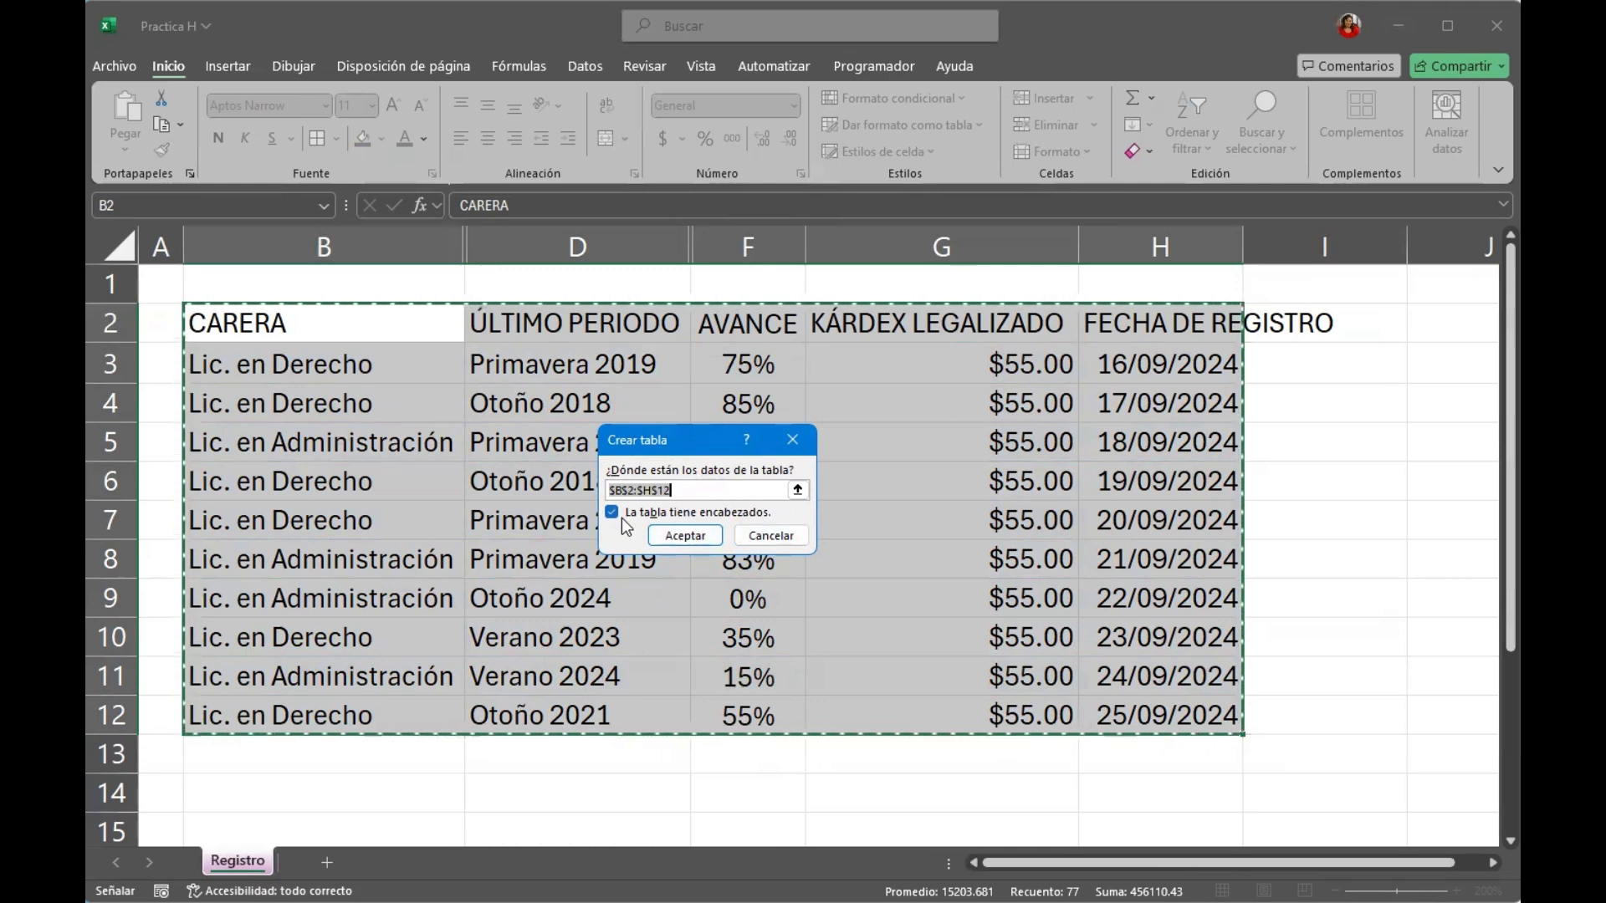
pyautogui.click(669, 539)
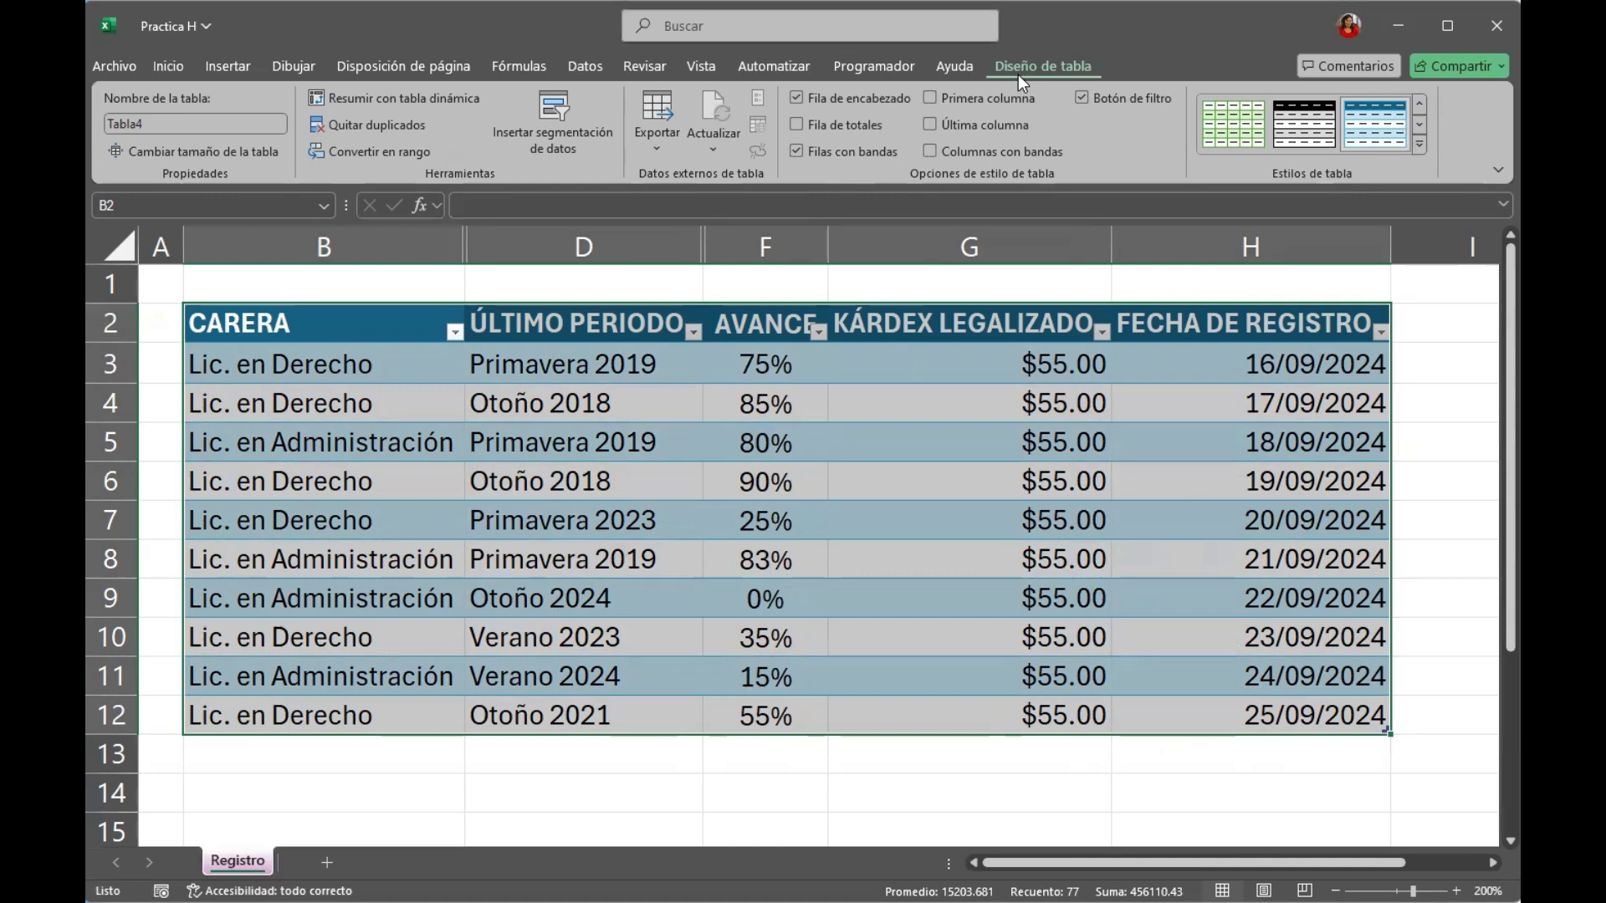
pyautogui.click(779, 784)
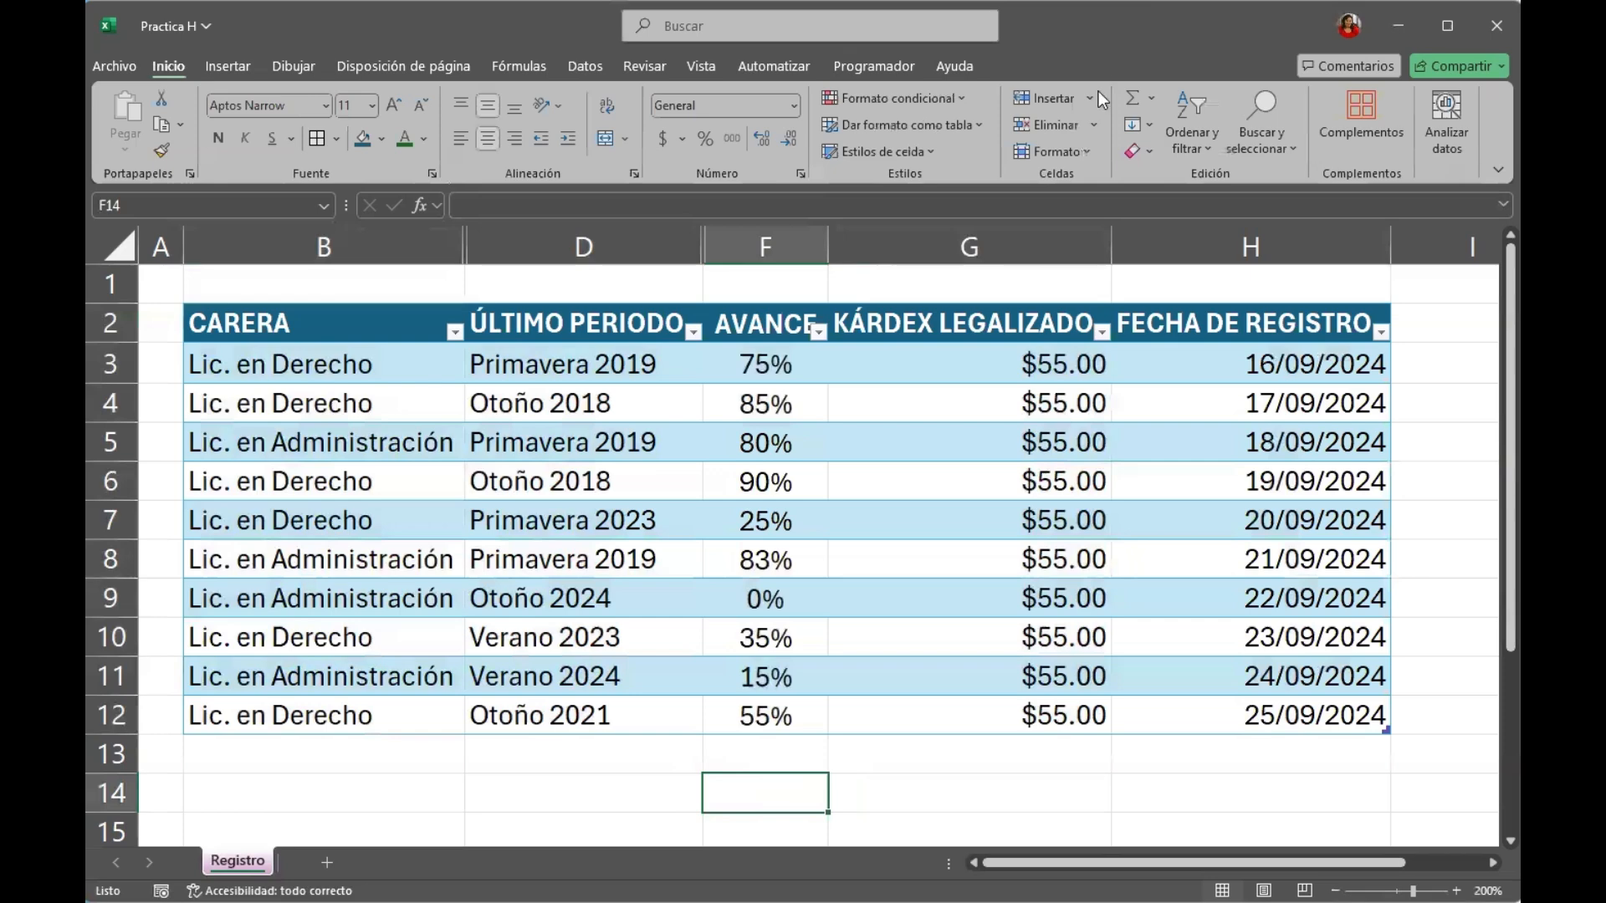
# Open the table's name for editing.
pyautogui.click(898, 483)
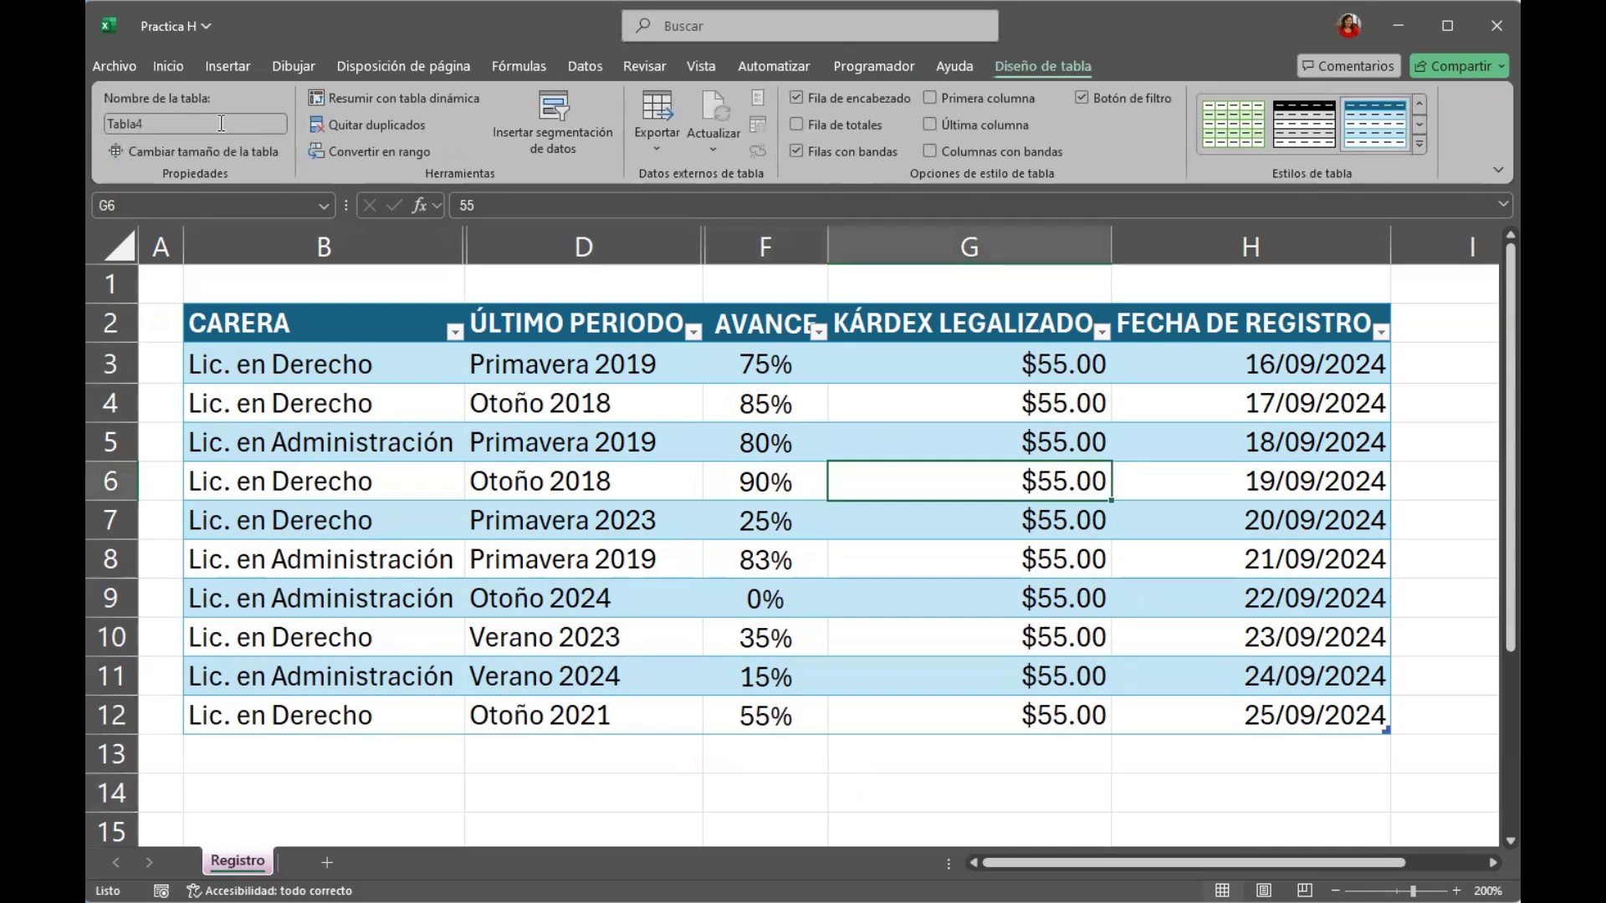
pyautogui.click(177, 123)
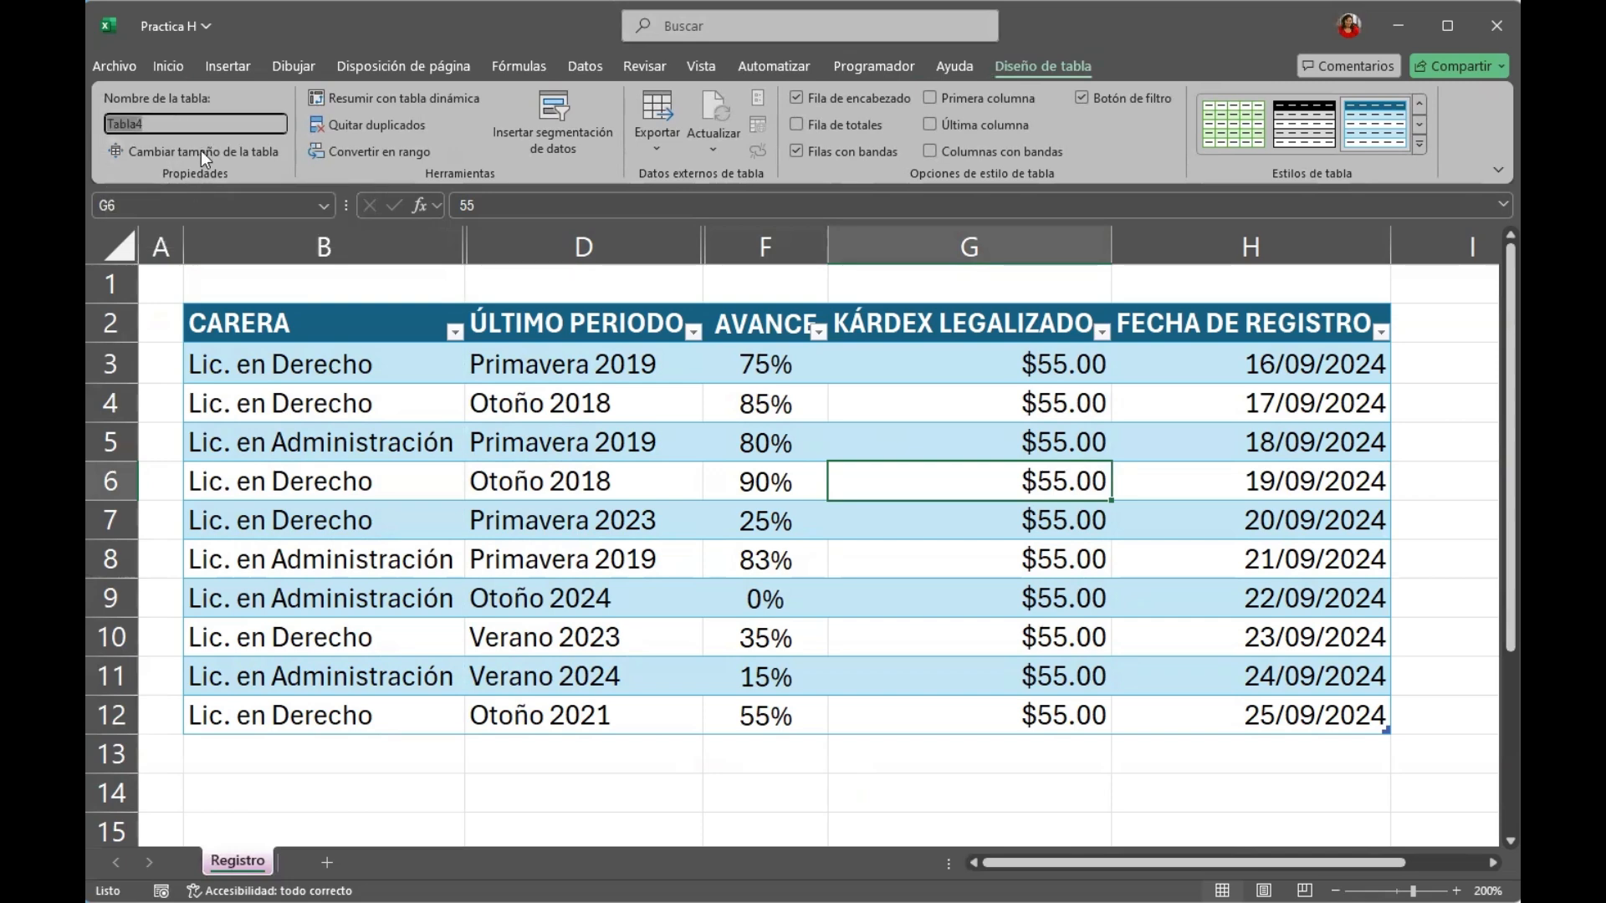
pyautogui.click(297, 401)
# Enter the header No in A2 and fill A3:A12 with the numbers 1 to 10.
pyautogui.click(164, 323)
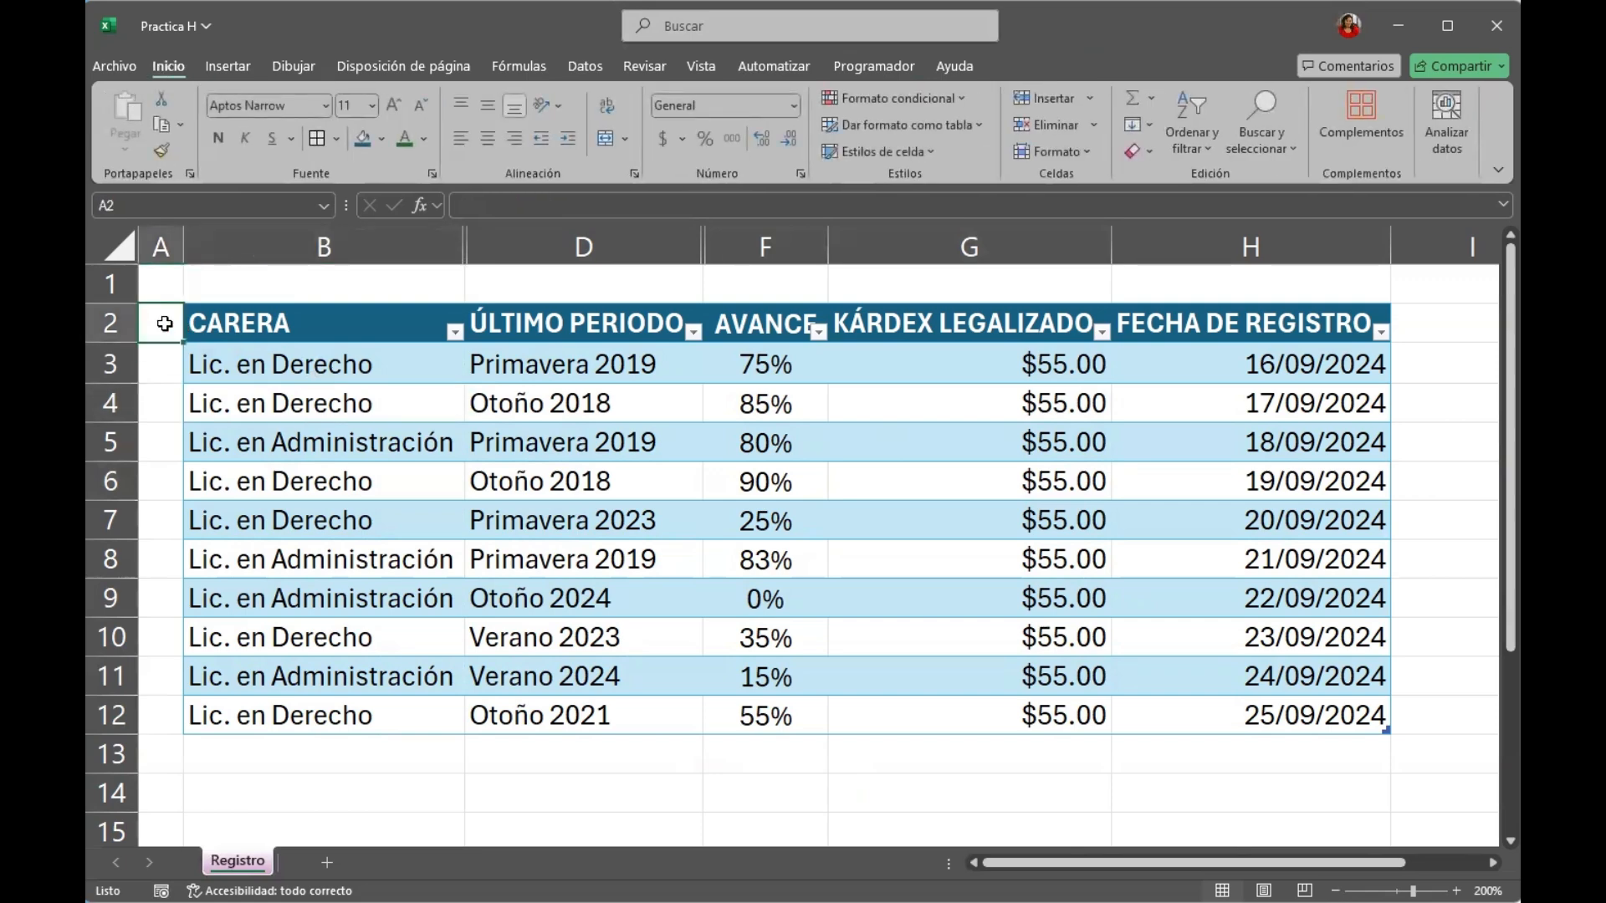
pyautogui.write('No')
pyautogui.press('Return')
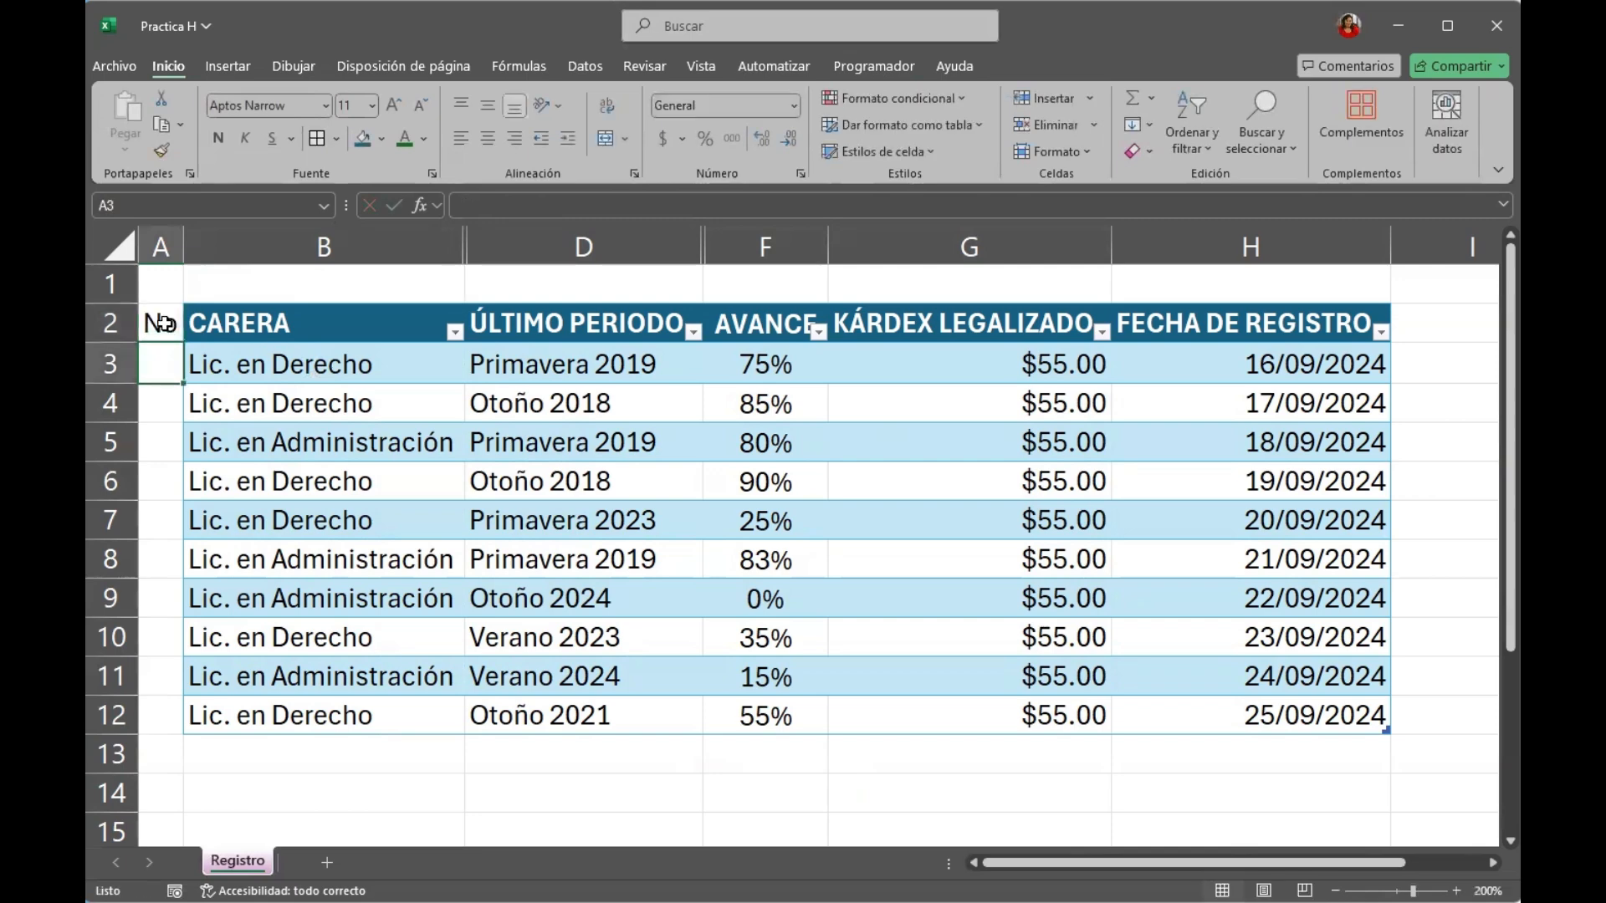
pyautogui.write('1')
pyautogui.hotkey('ctrl', 'Return')
pyautogui.moveTo(156, 739); pyautogui.dragTo(168, 724)
# Resize the table to the range A2:H12 so that it includes the No column.
pyautogui.click(191, 363)
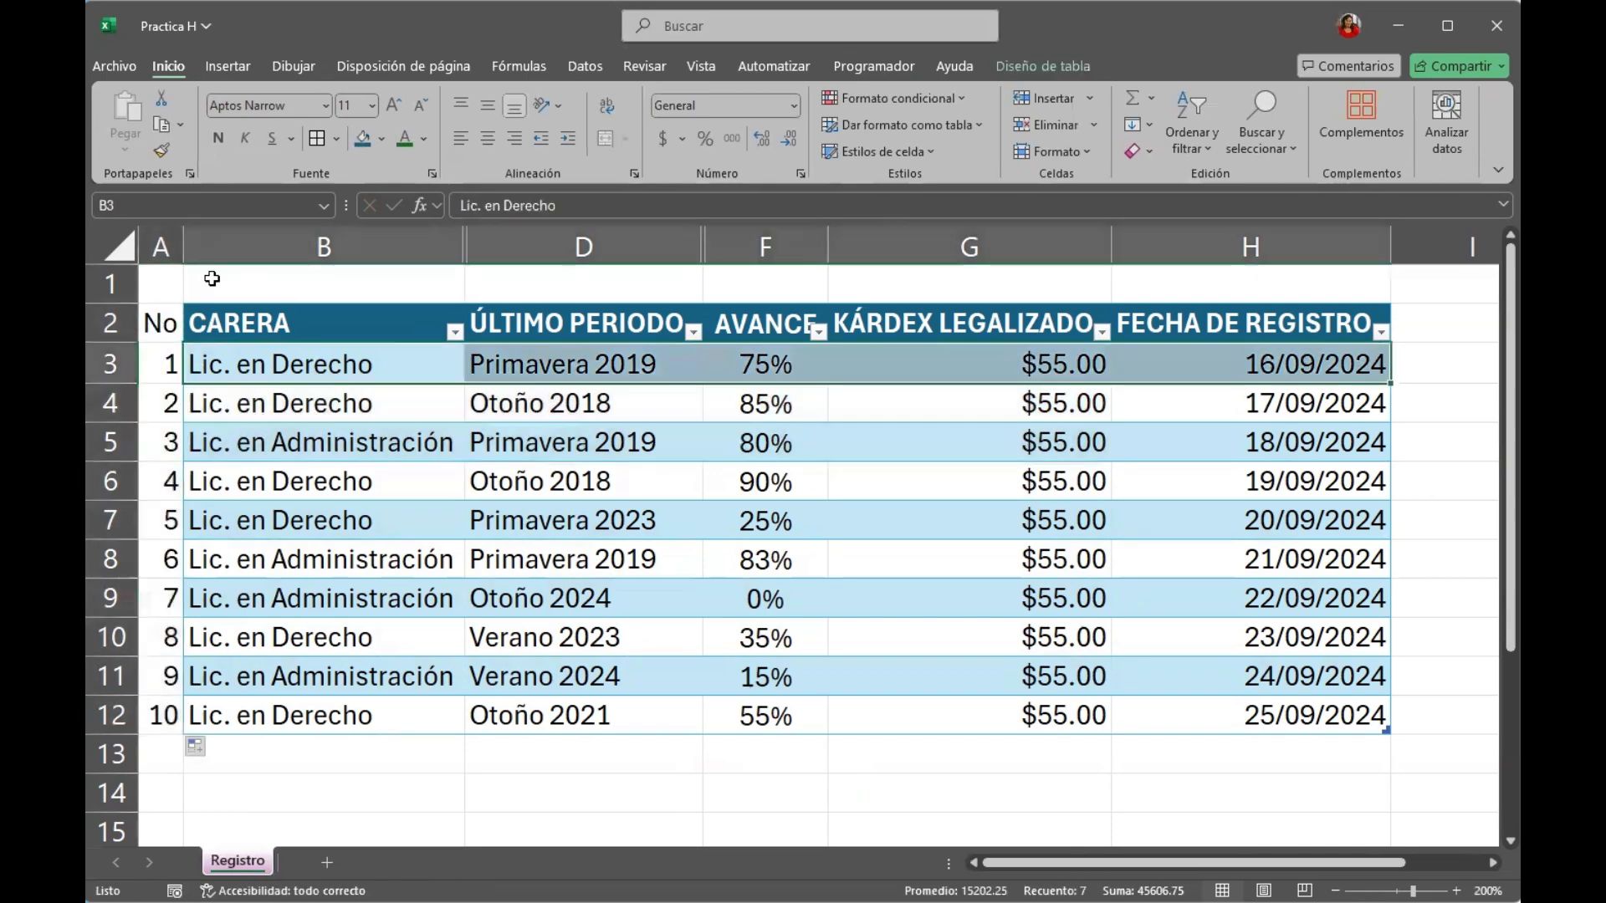
pyautogui.click(384, 508)
pyautogui.click(171, 324)
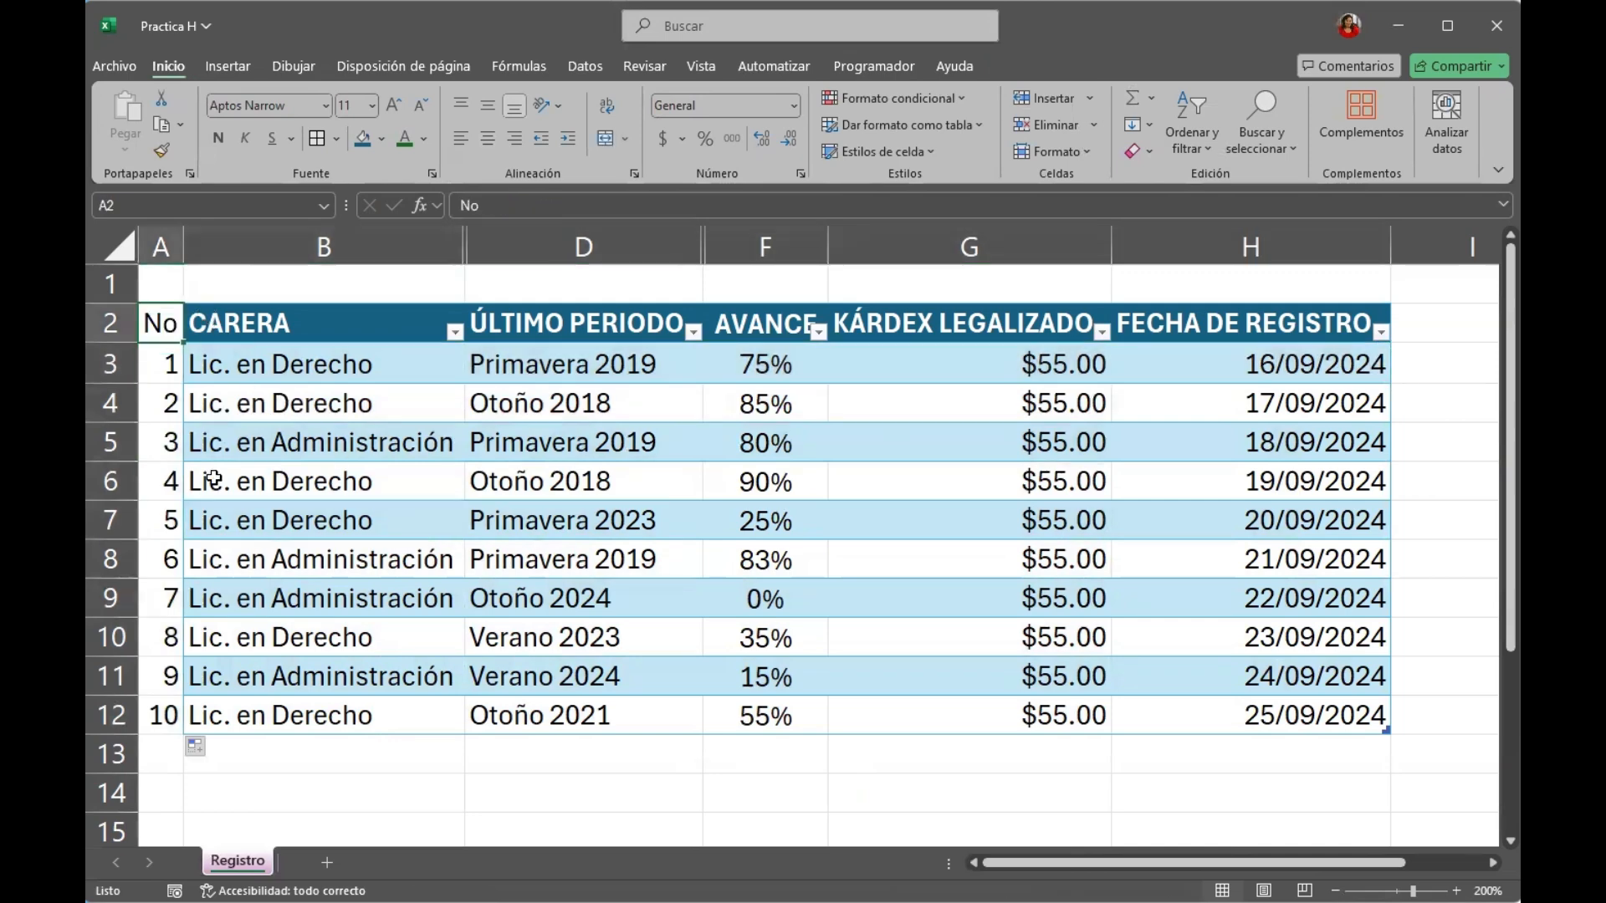
pyautogui.click(259, 350)
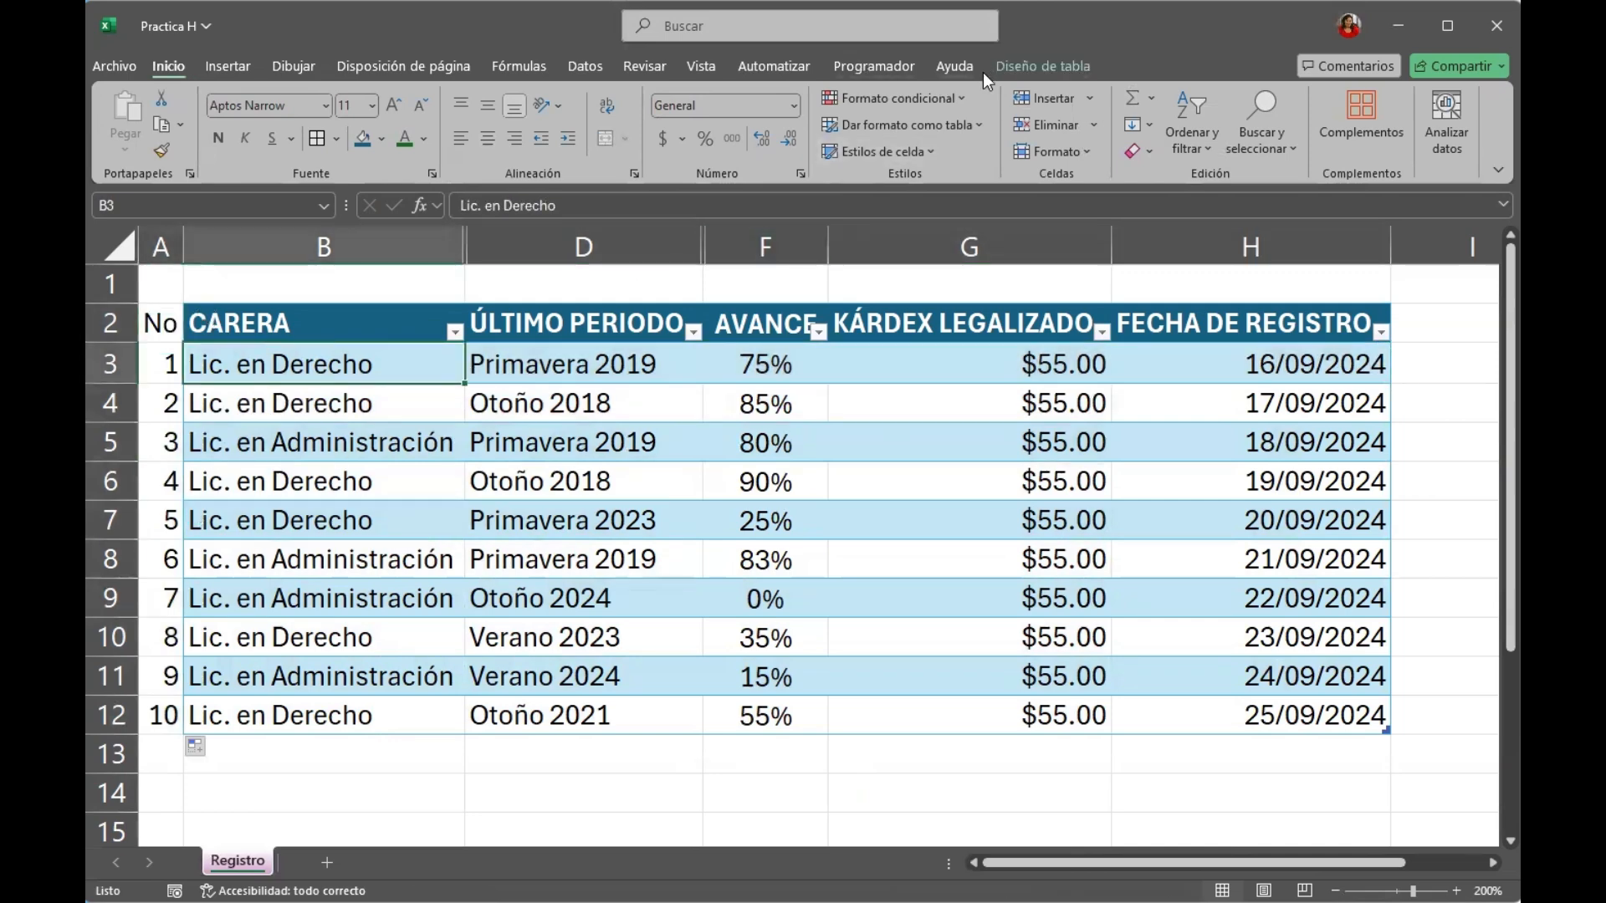
pyautogui.click(1033, 64)
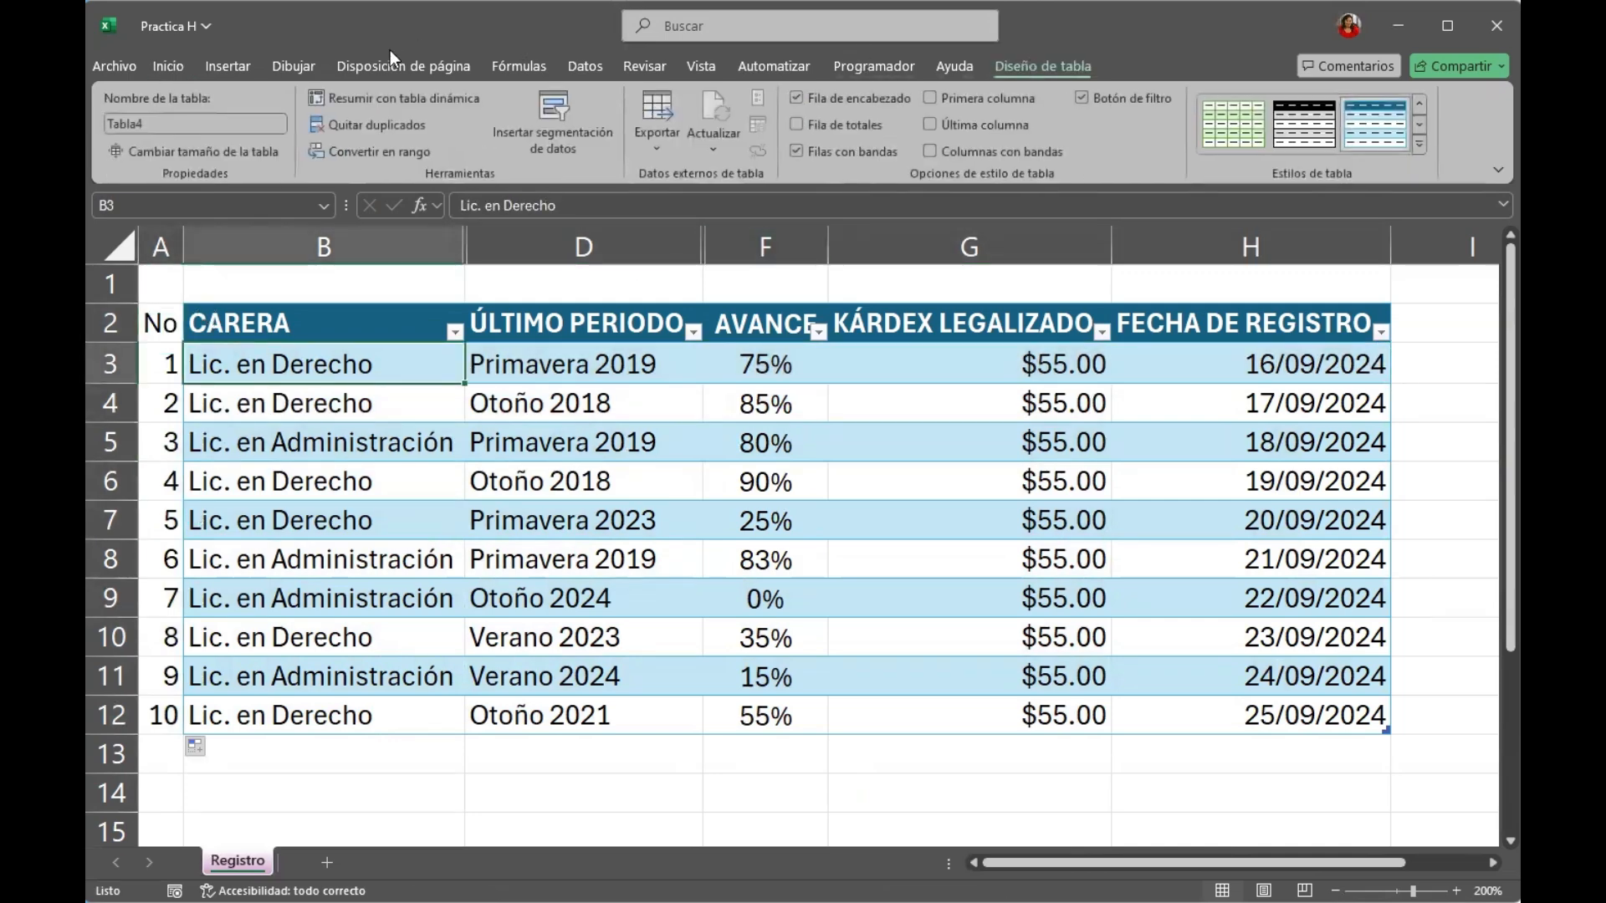
pyautogui.click(197, 152)
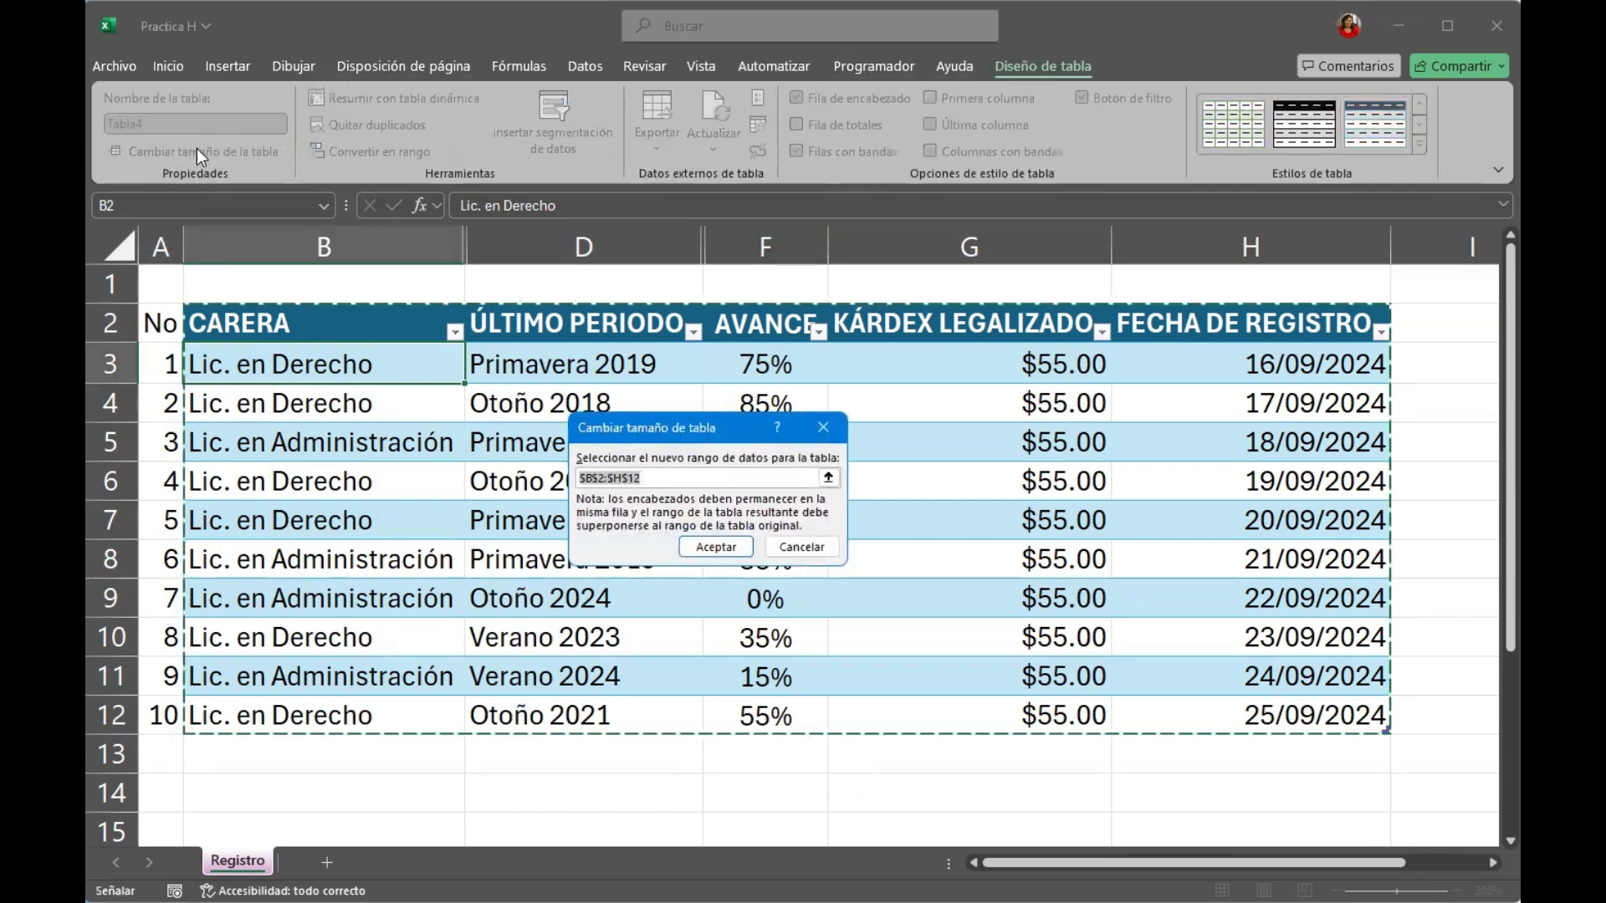
pyautogui.click(590, 478)
pyautogui.press('Delete')
pyautogui.write('A')
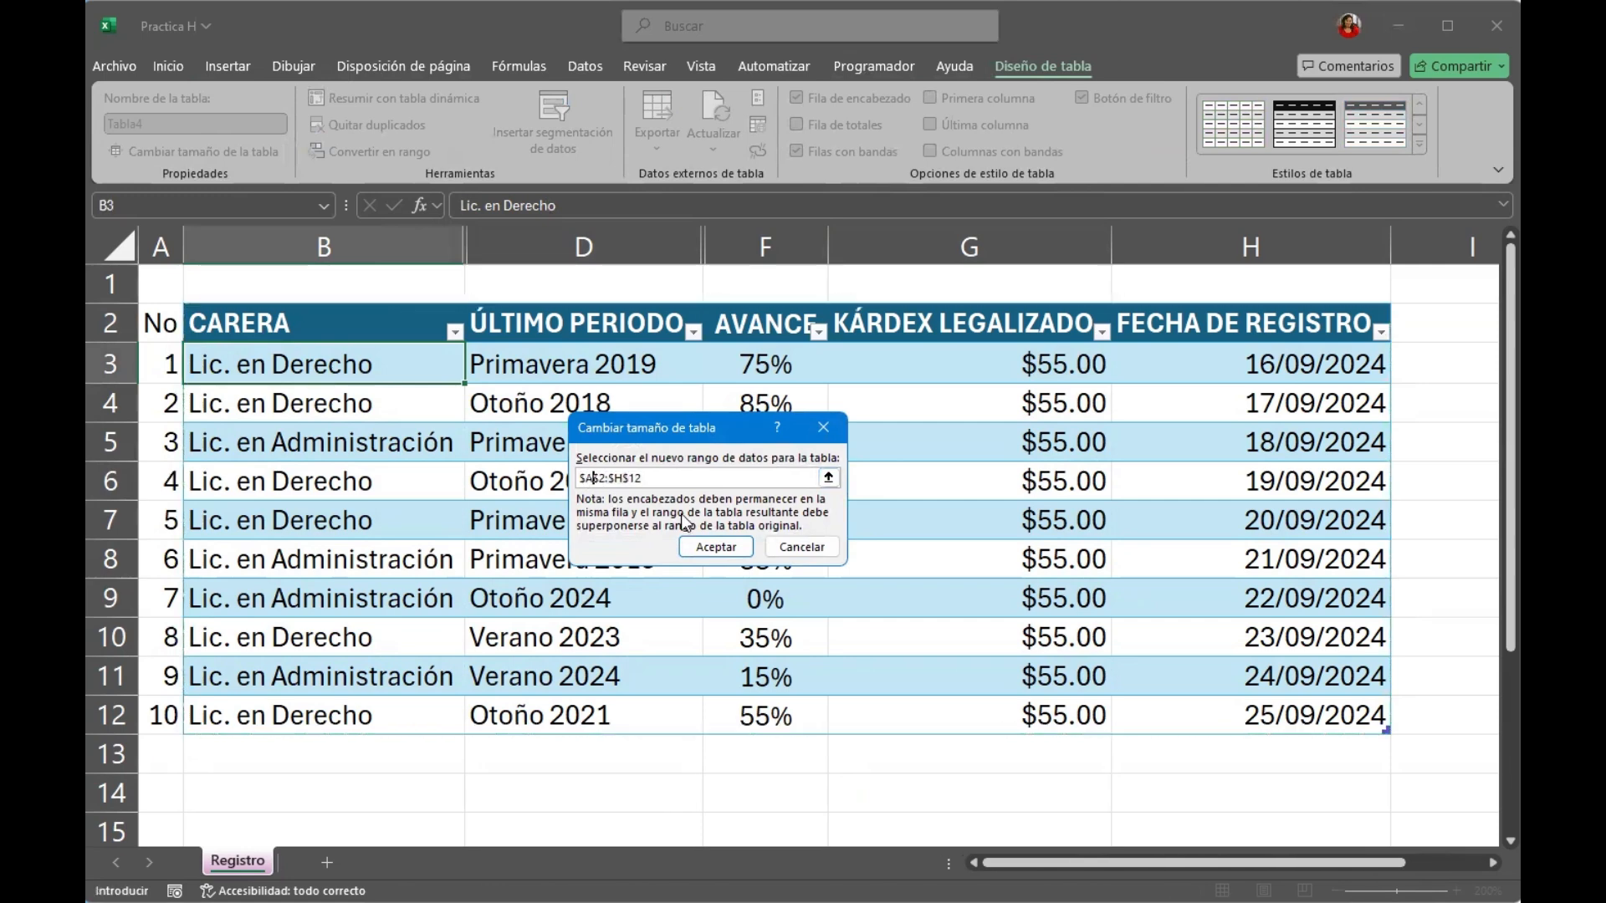
pyautogui.click(701, 544)
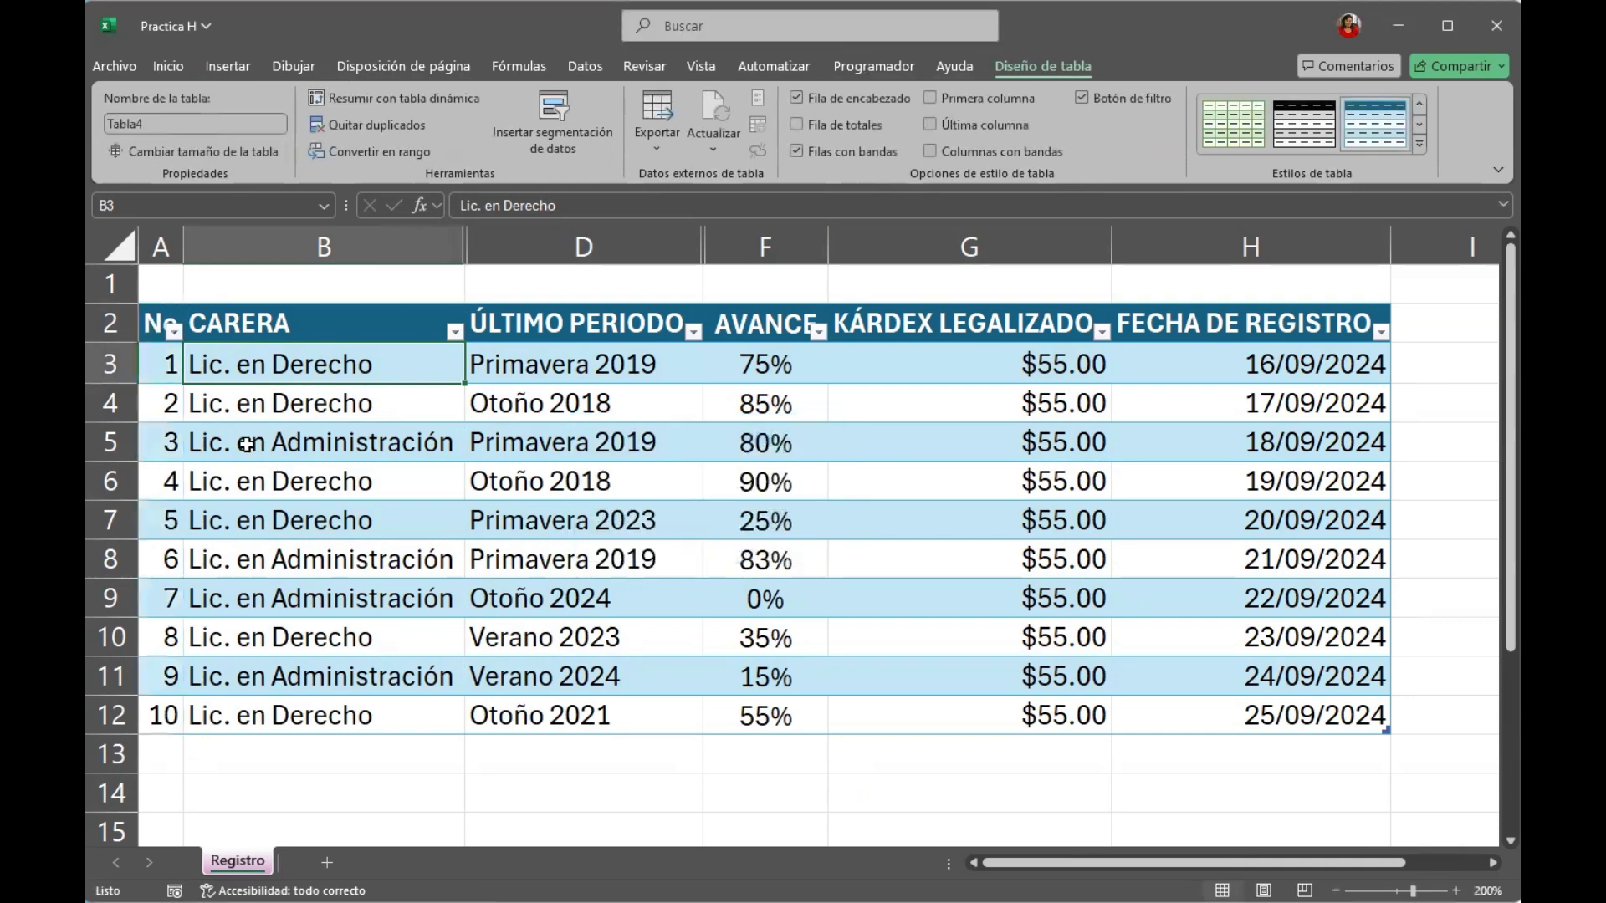
# Convert the table to a normal range and undo the conversion.
pyautogui.click(160, 637)
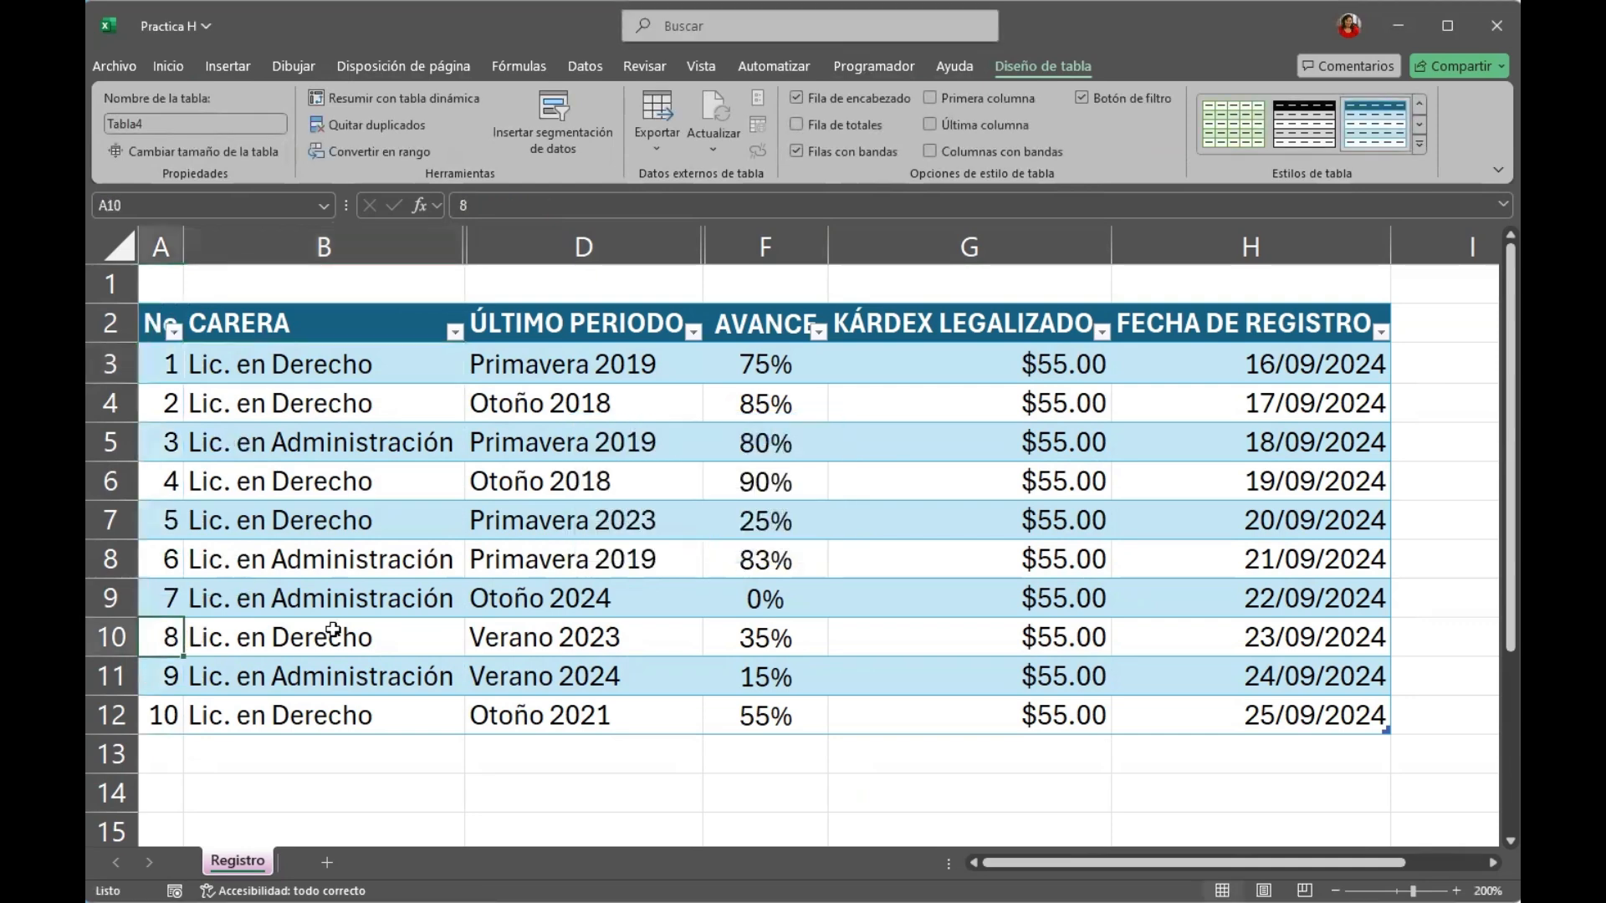
pyautogui.click(360, 542)
pyautogui.moveTo(373, 365); pyautogui.dragTo(368, 701)
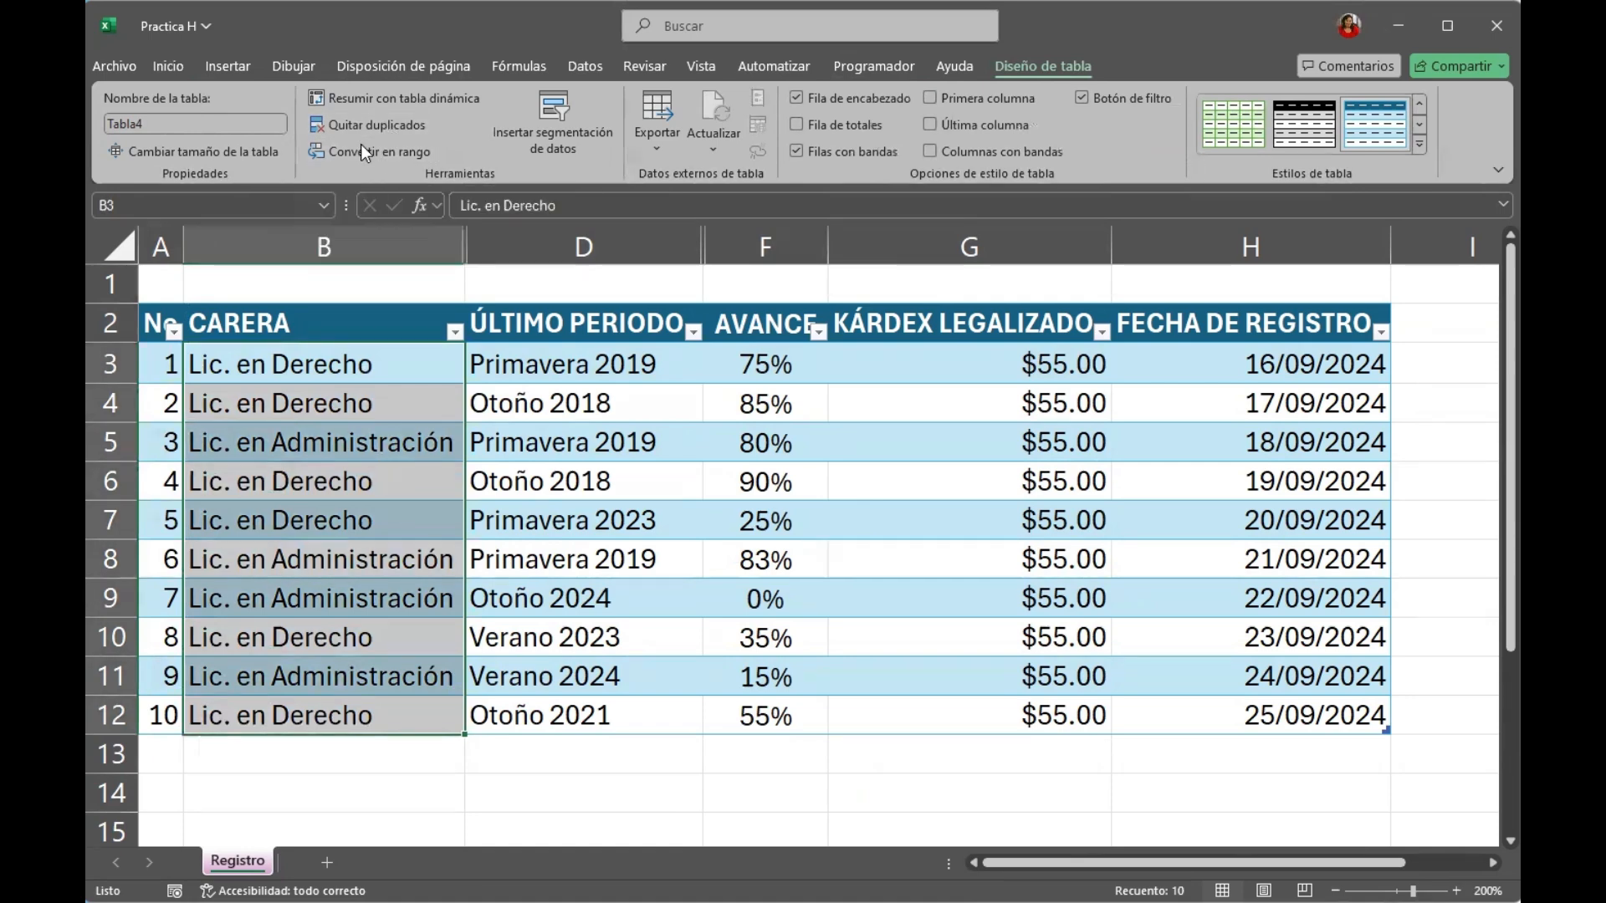
pyautogui.click(519, 576)
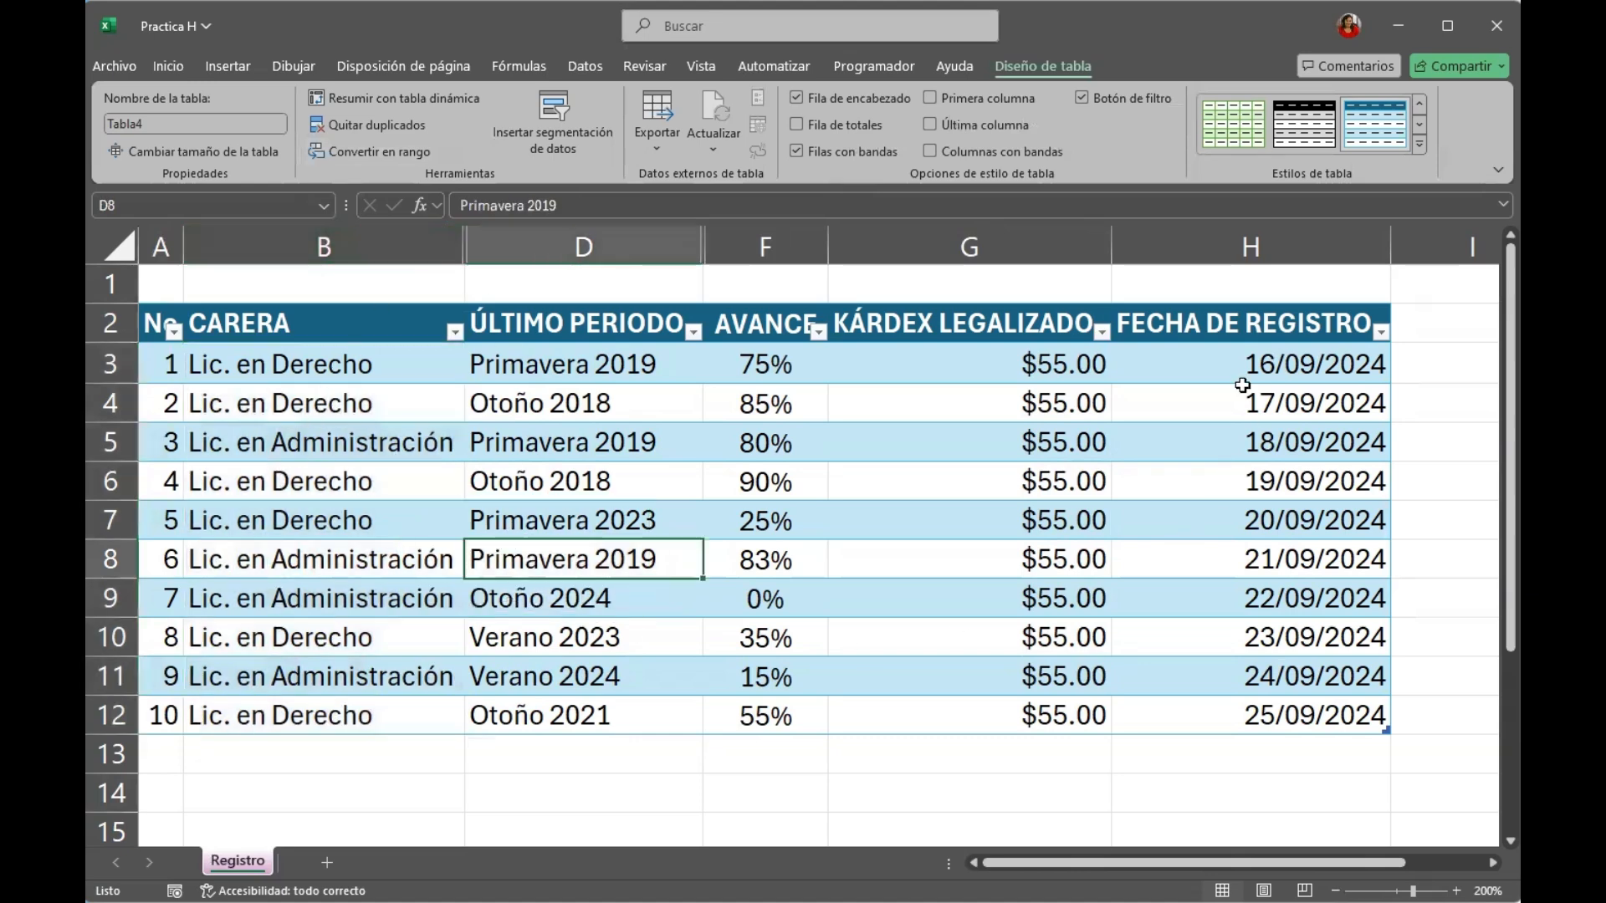
pyautogui.click(408, 150)
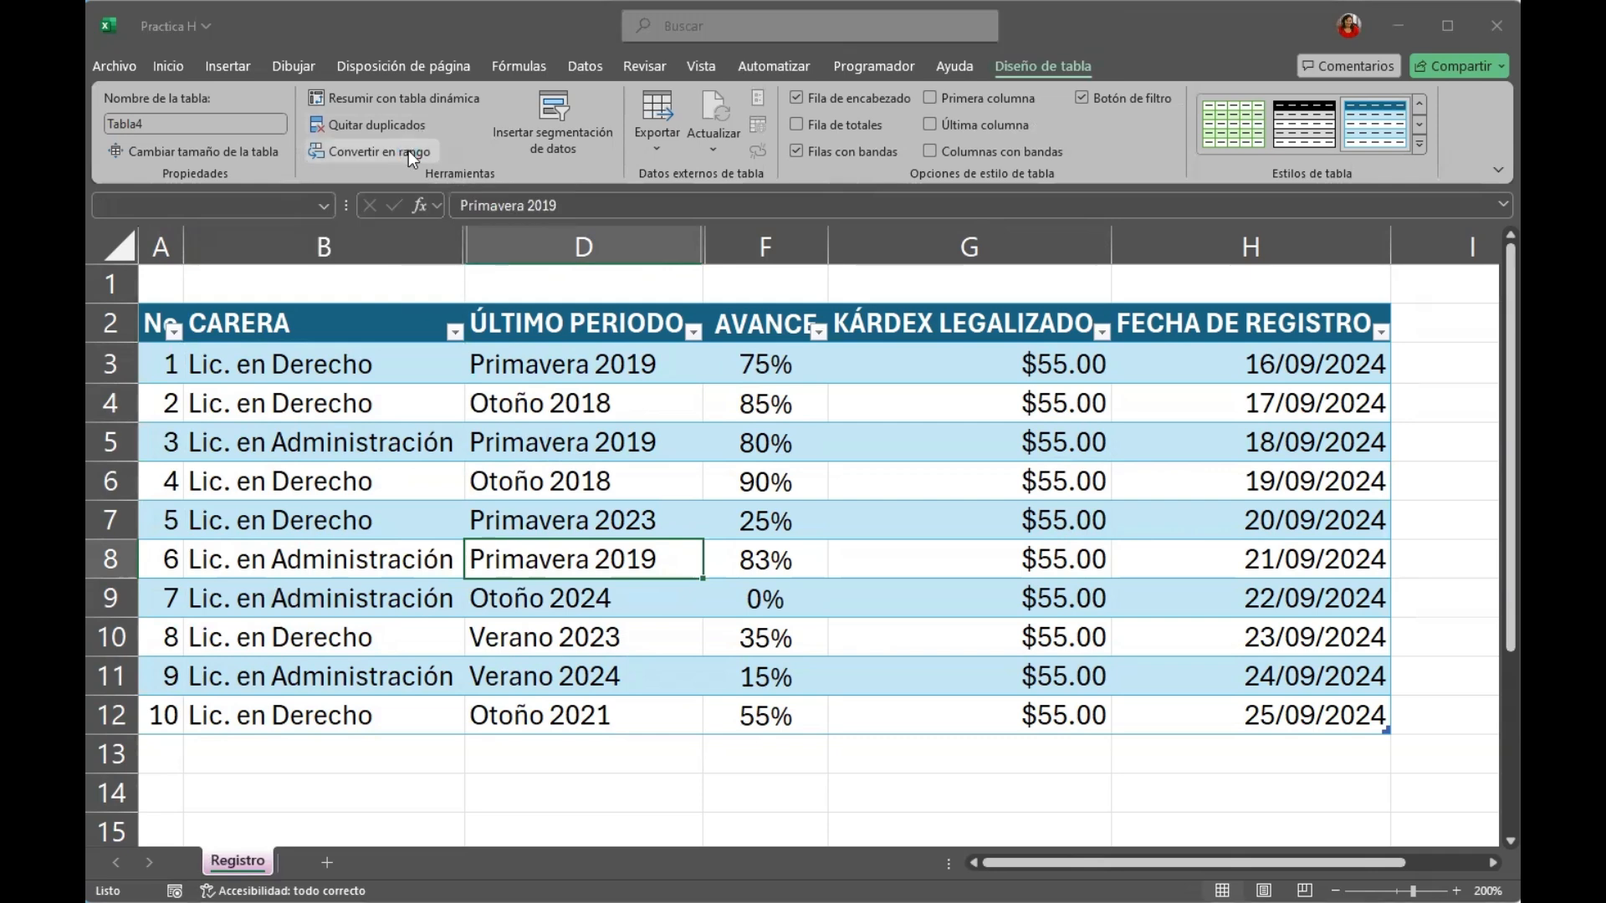
pyautogui.click(882, 558)
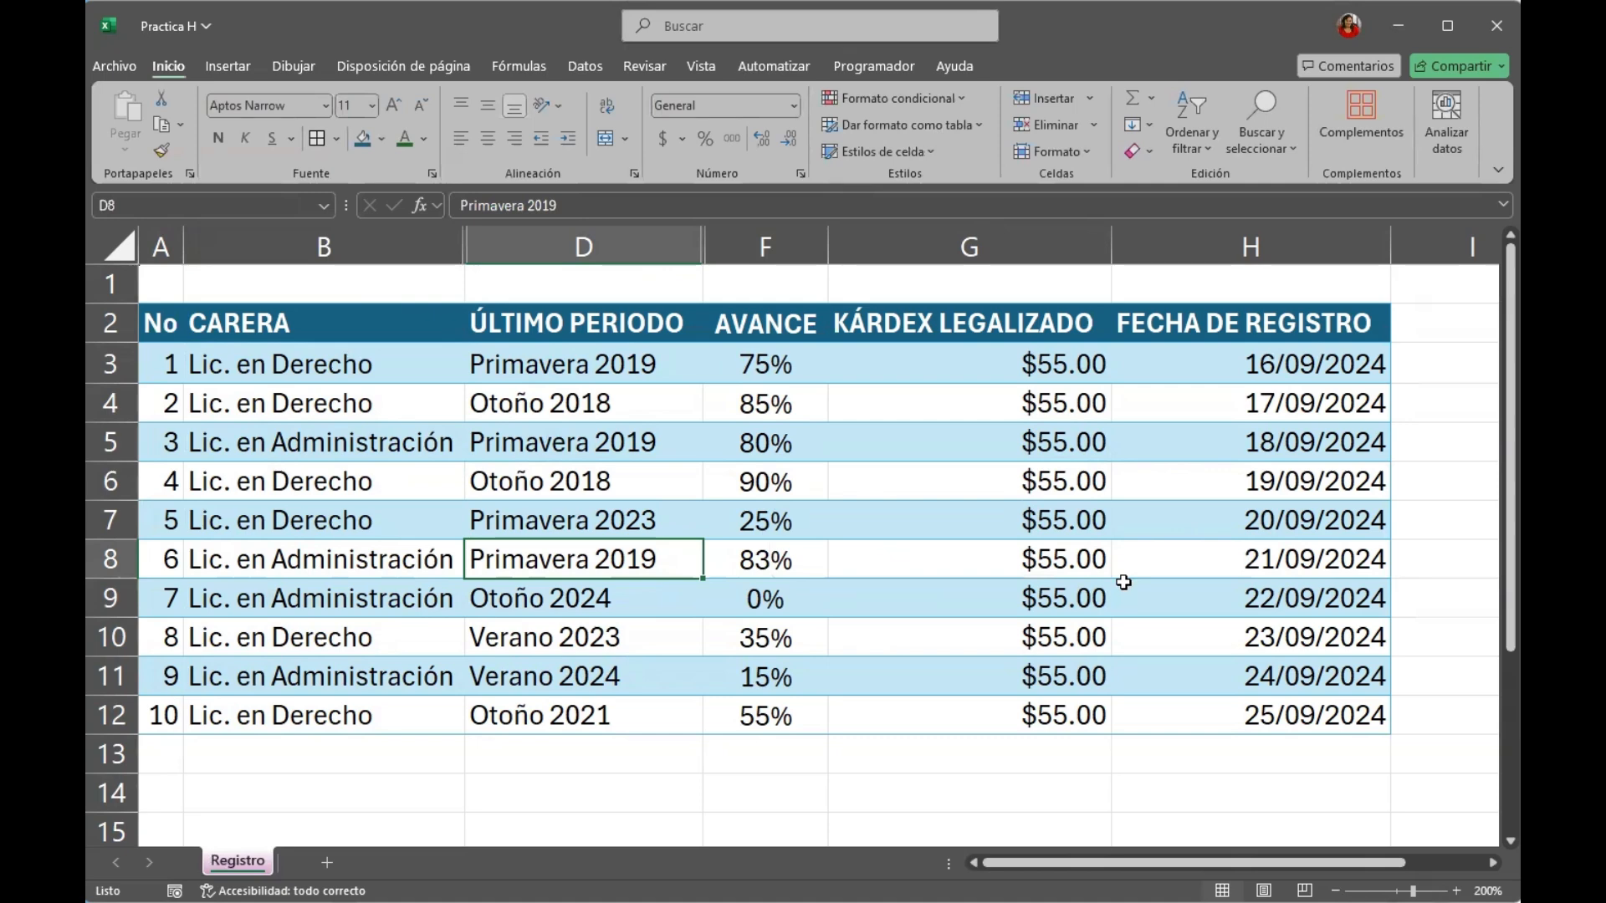
pyautogui.hotkey('ctrl', 'z')
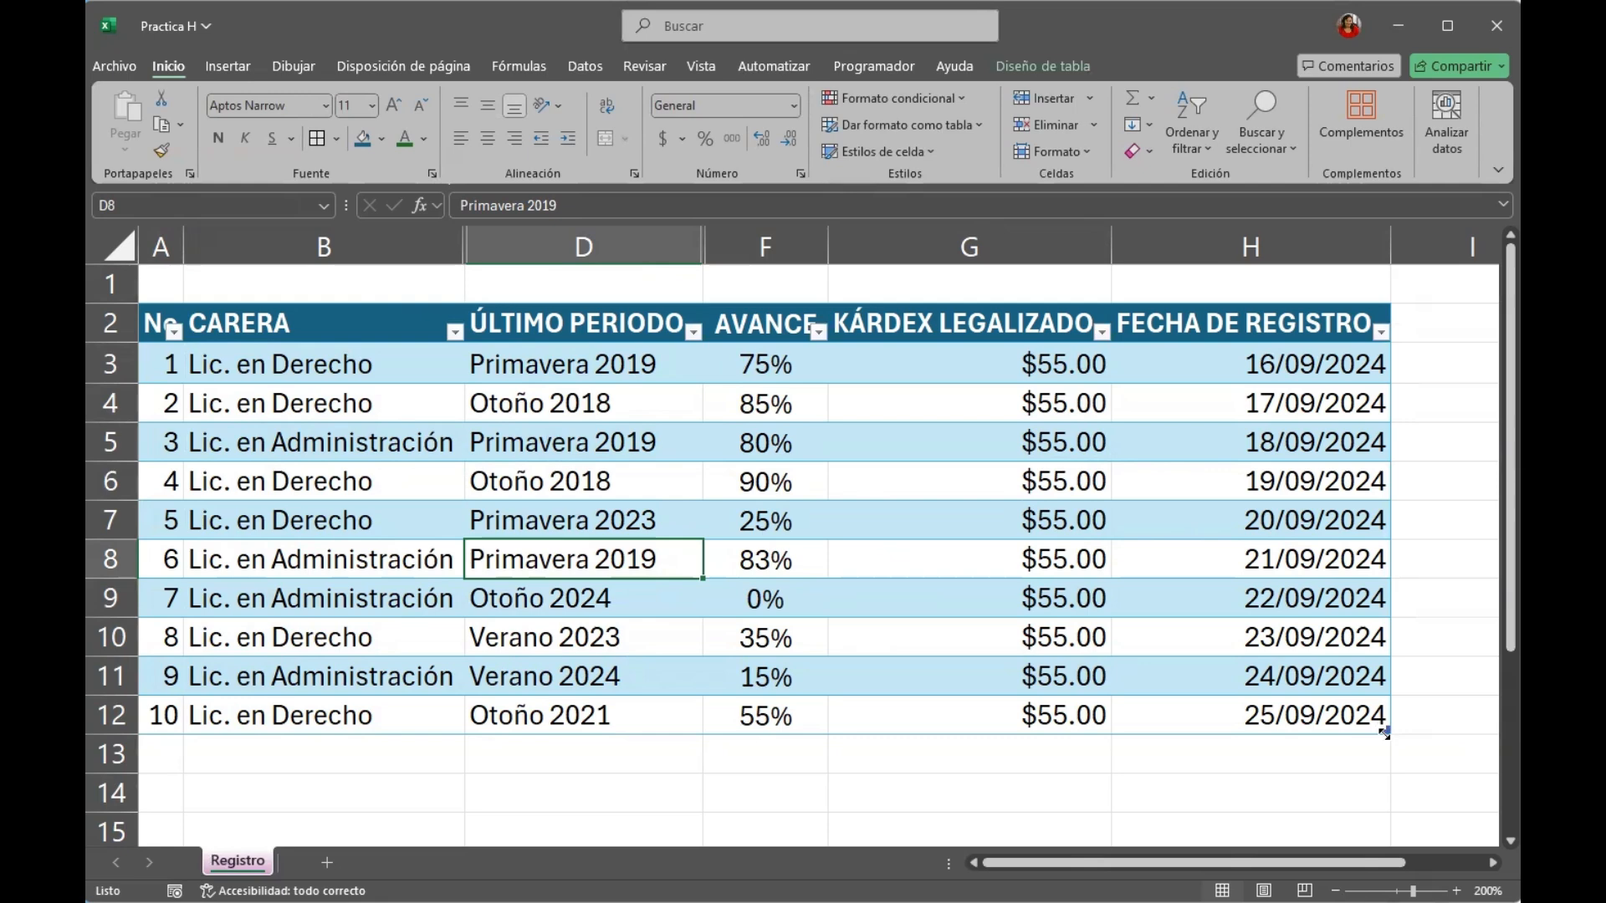
# Extend the table by one empty row, down to row 13.
pyautogui.click(998, 315)
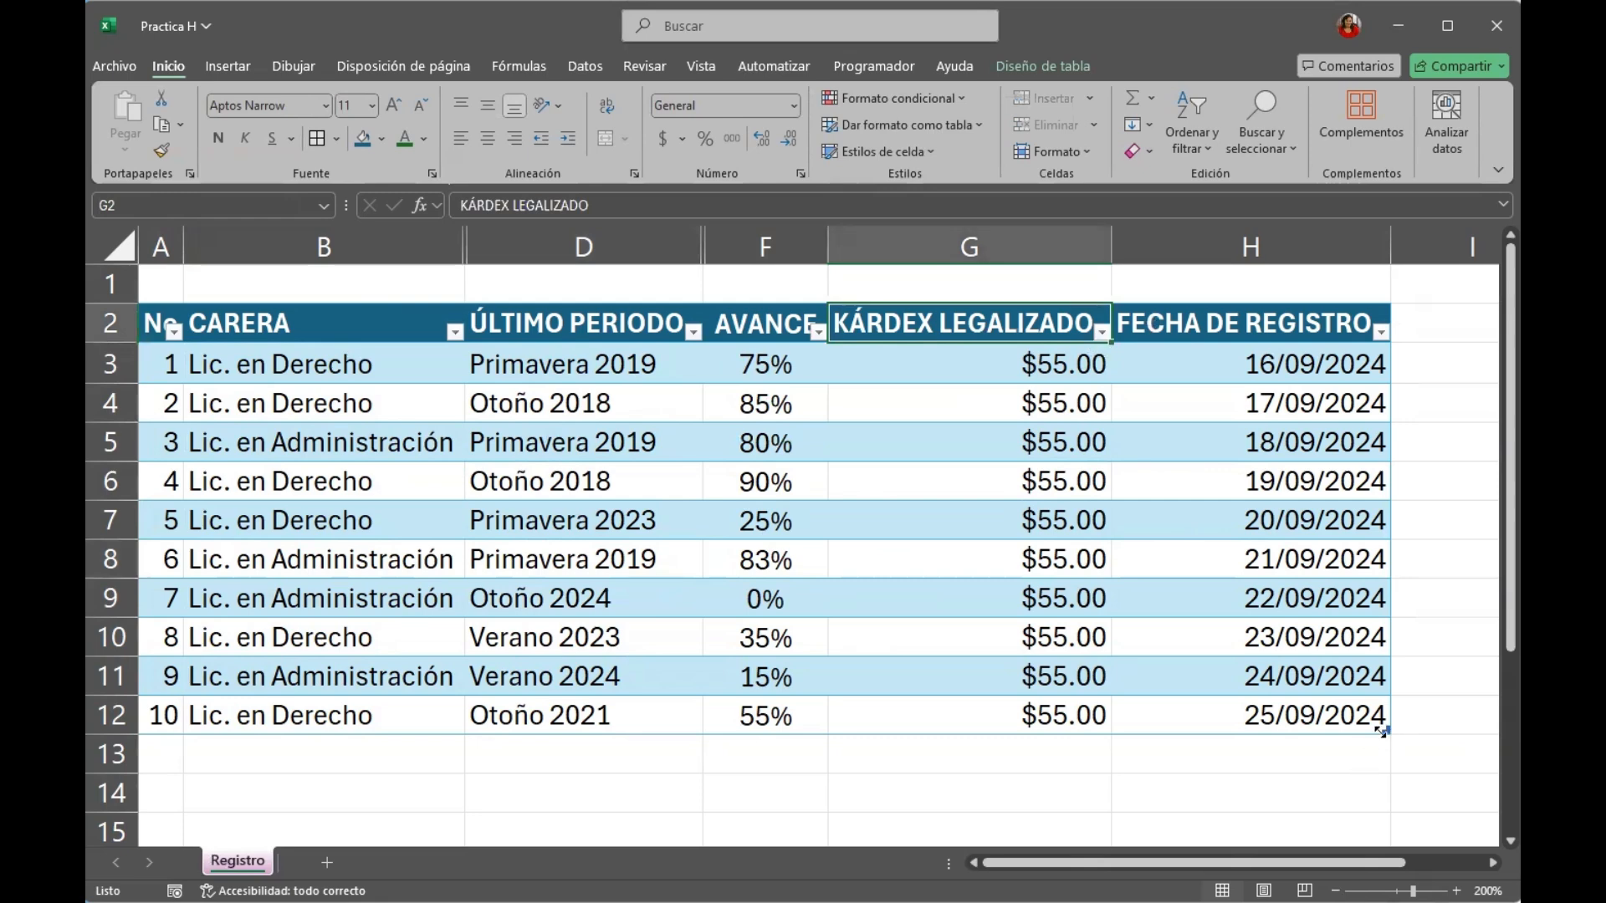
pyautogui.moveTo(1384, 730); pyautogui.dragTo(1384, 775)
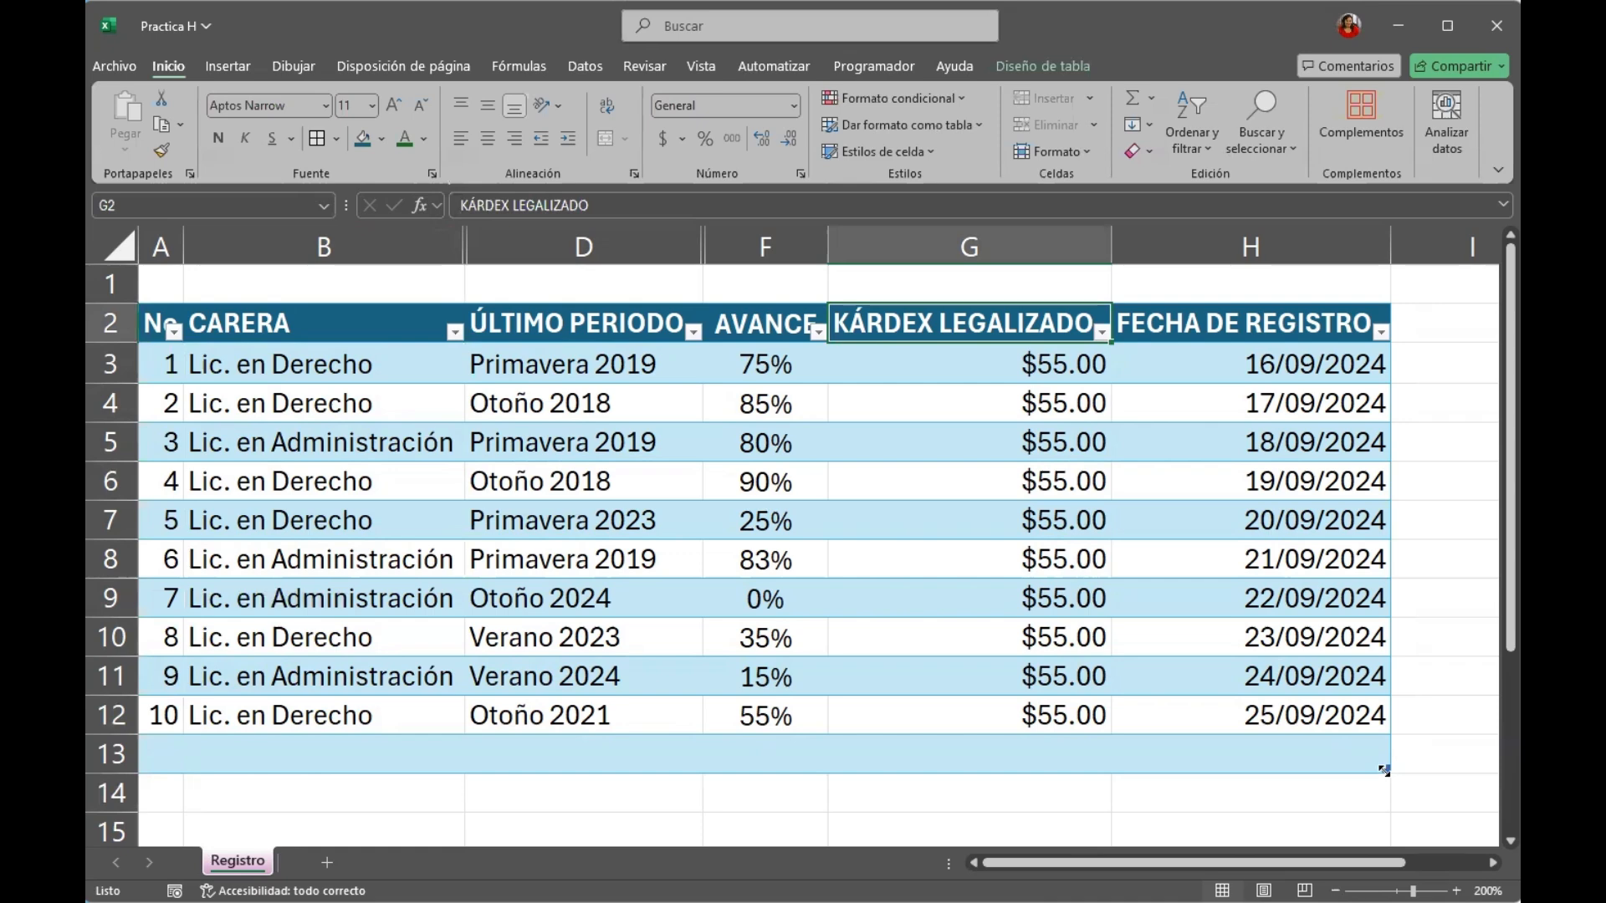
# Show the table's total row and apply the special formatting to its first and last columns.
pyautogui.click(942, 599)
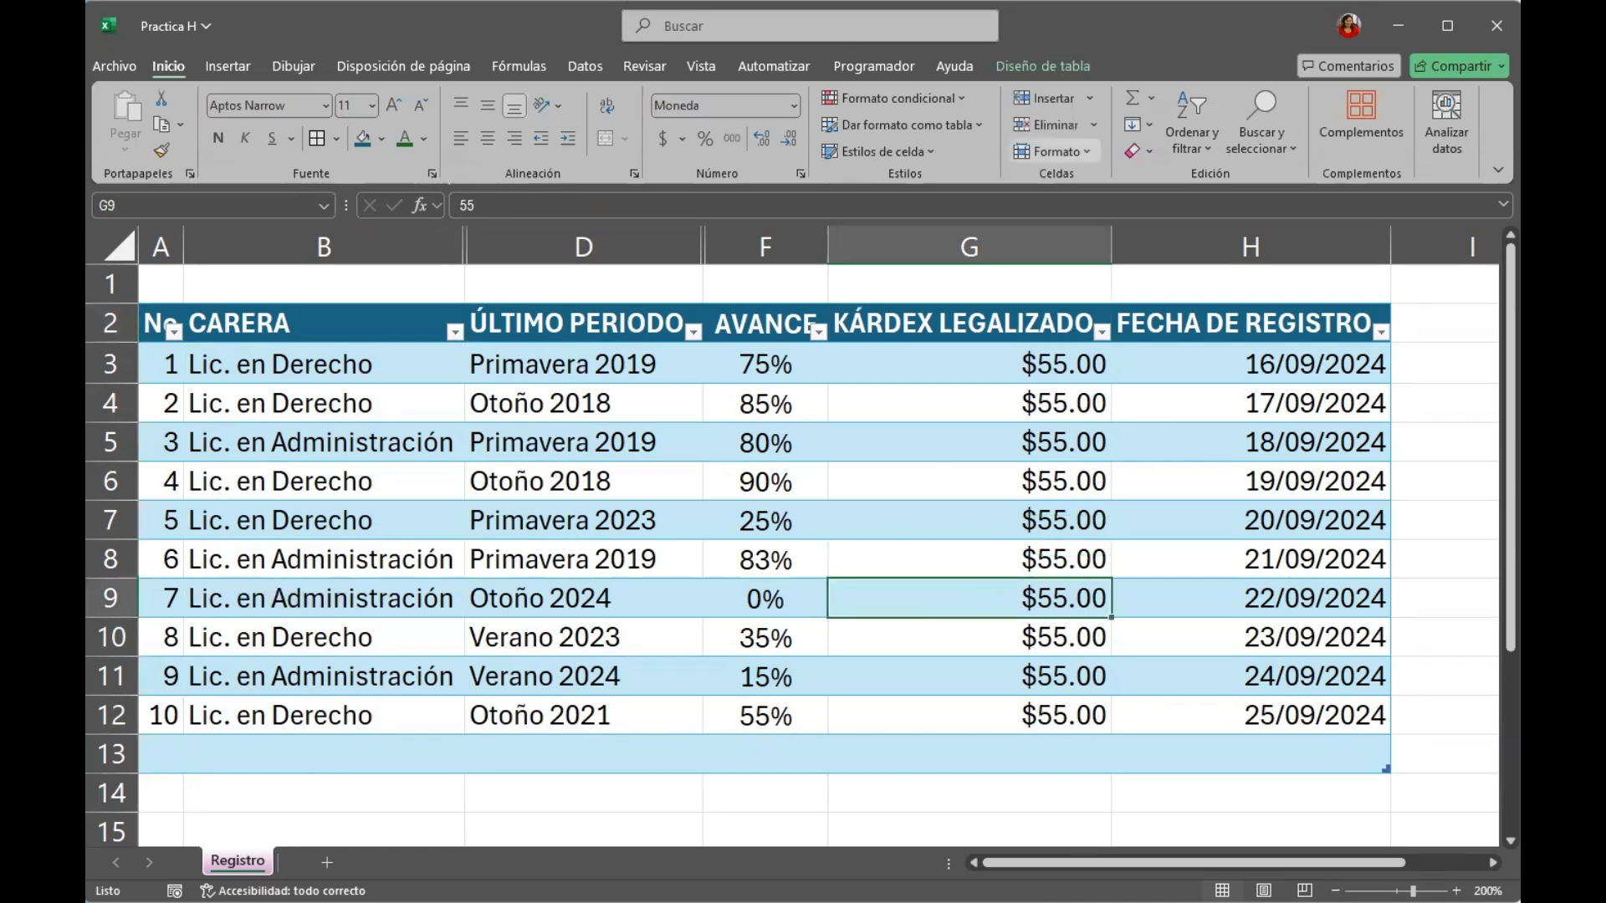
pyautogui.click(1040, 68)
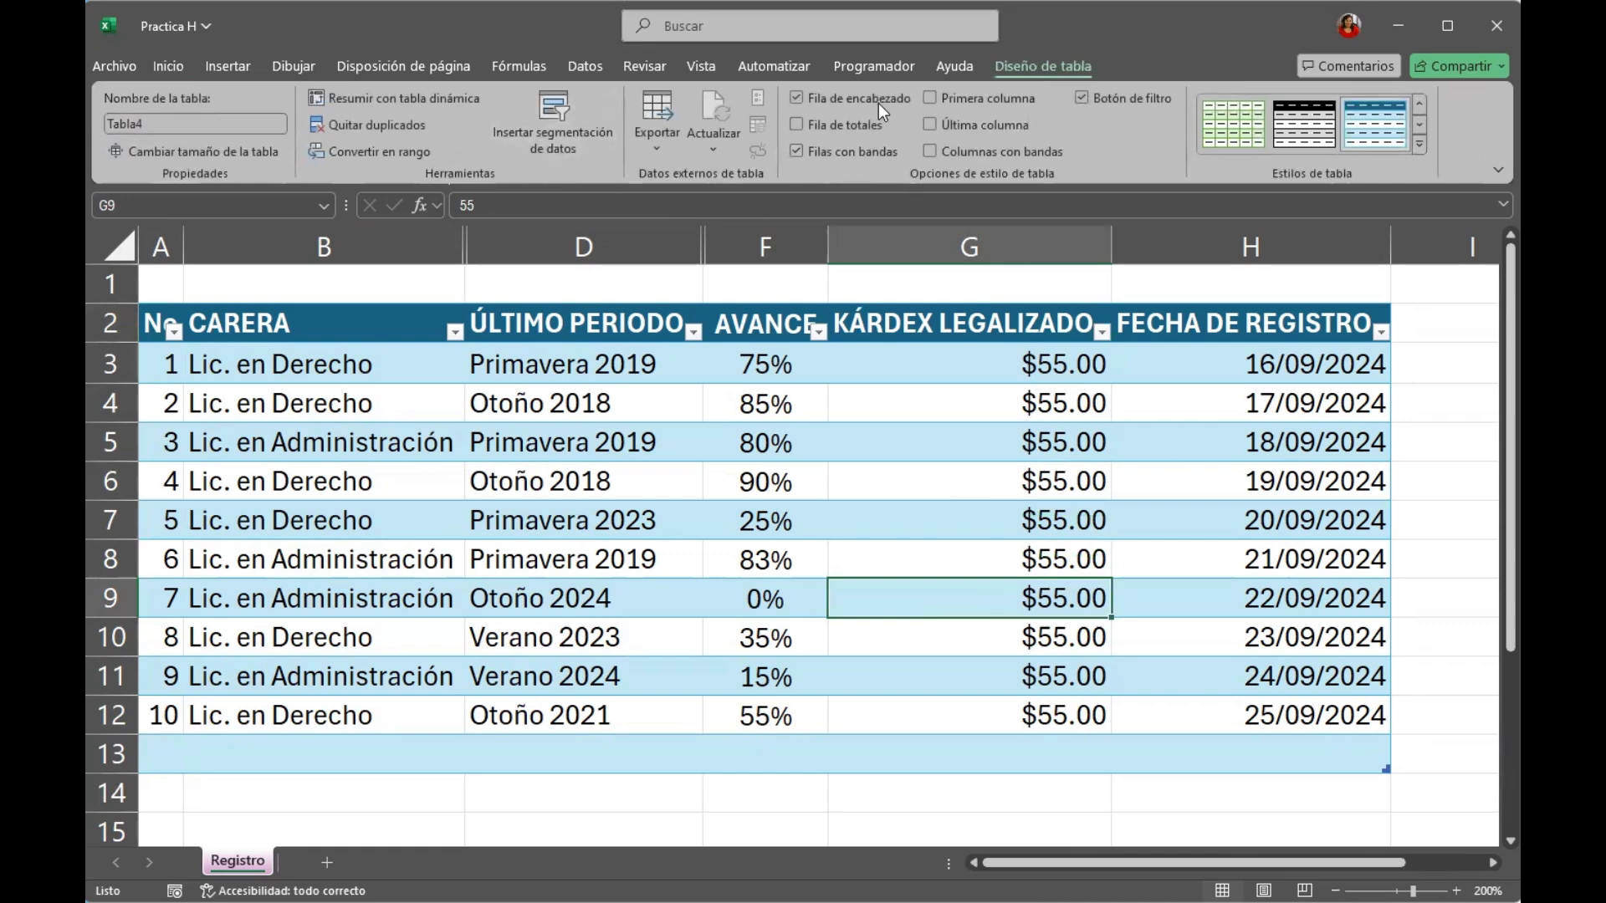
pyautogui.click(796, 125)
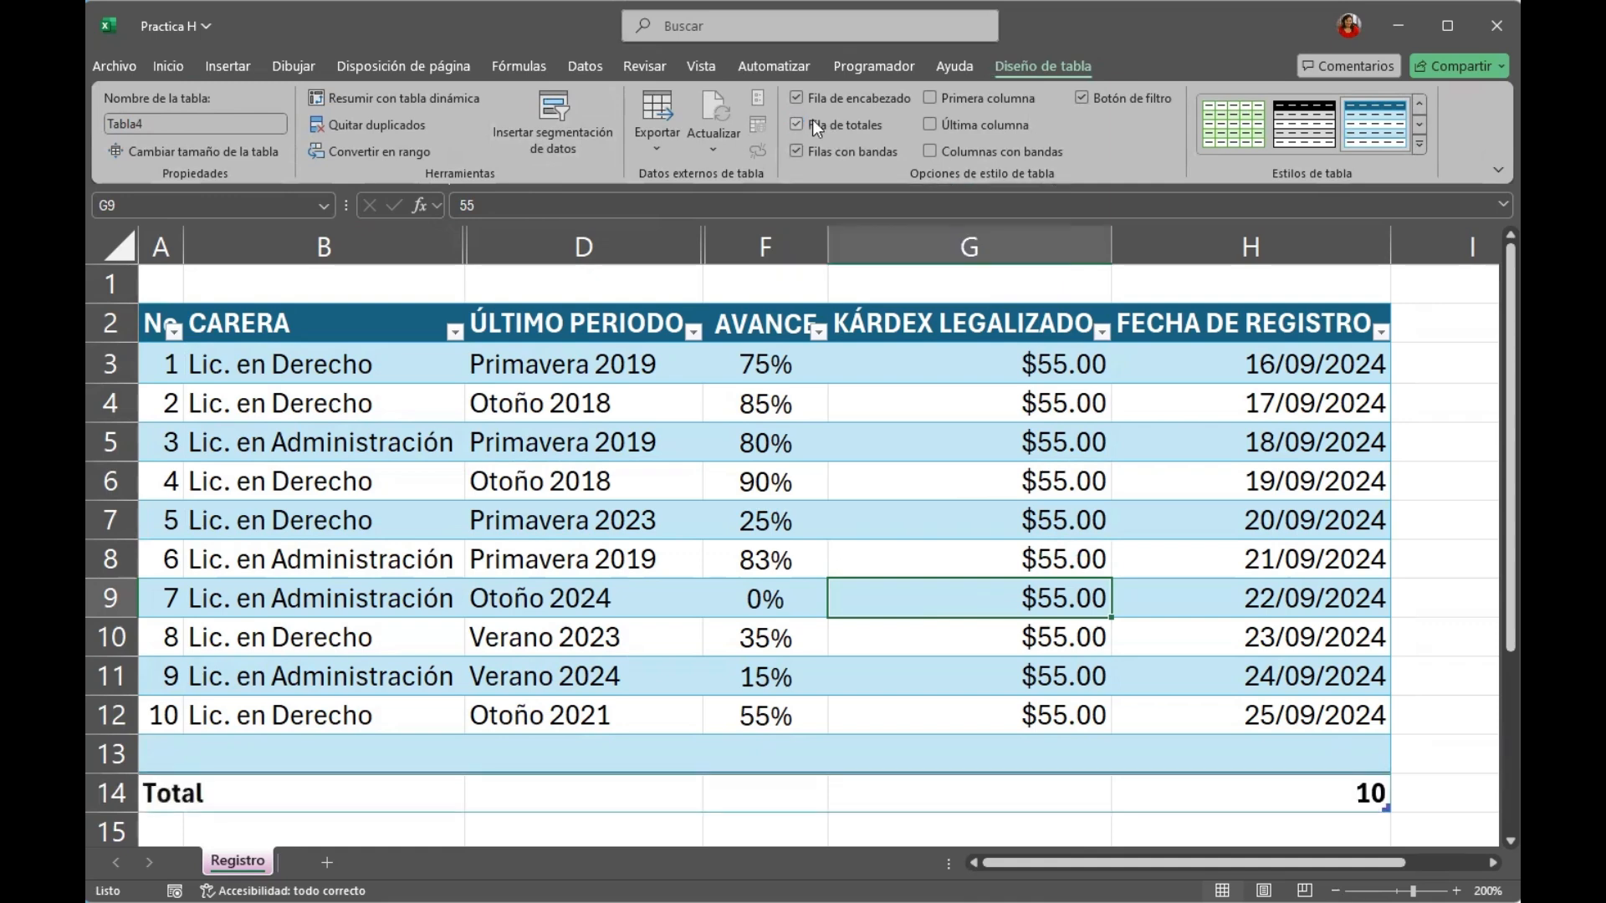
pyautogui.click(930, 98)
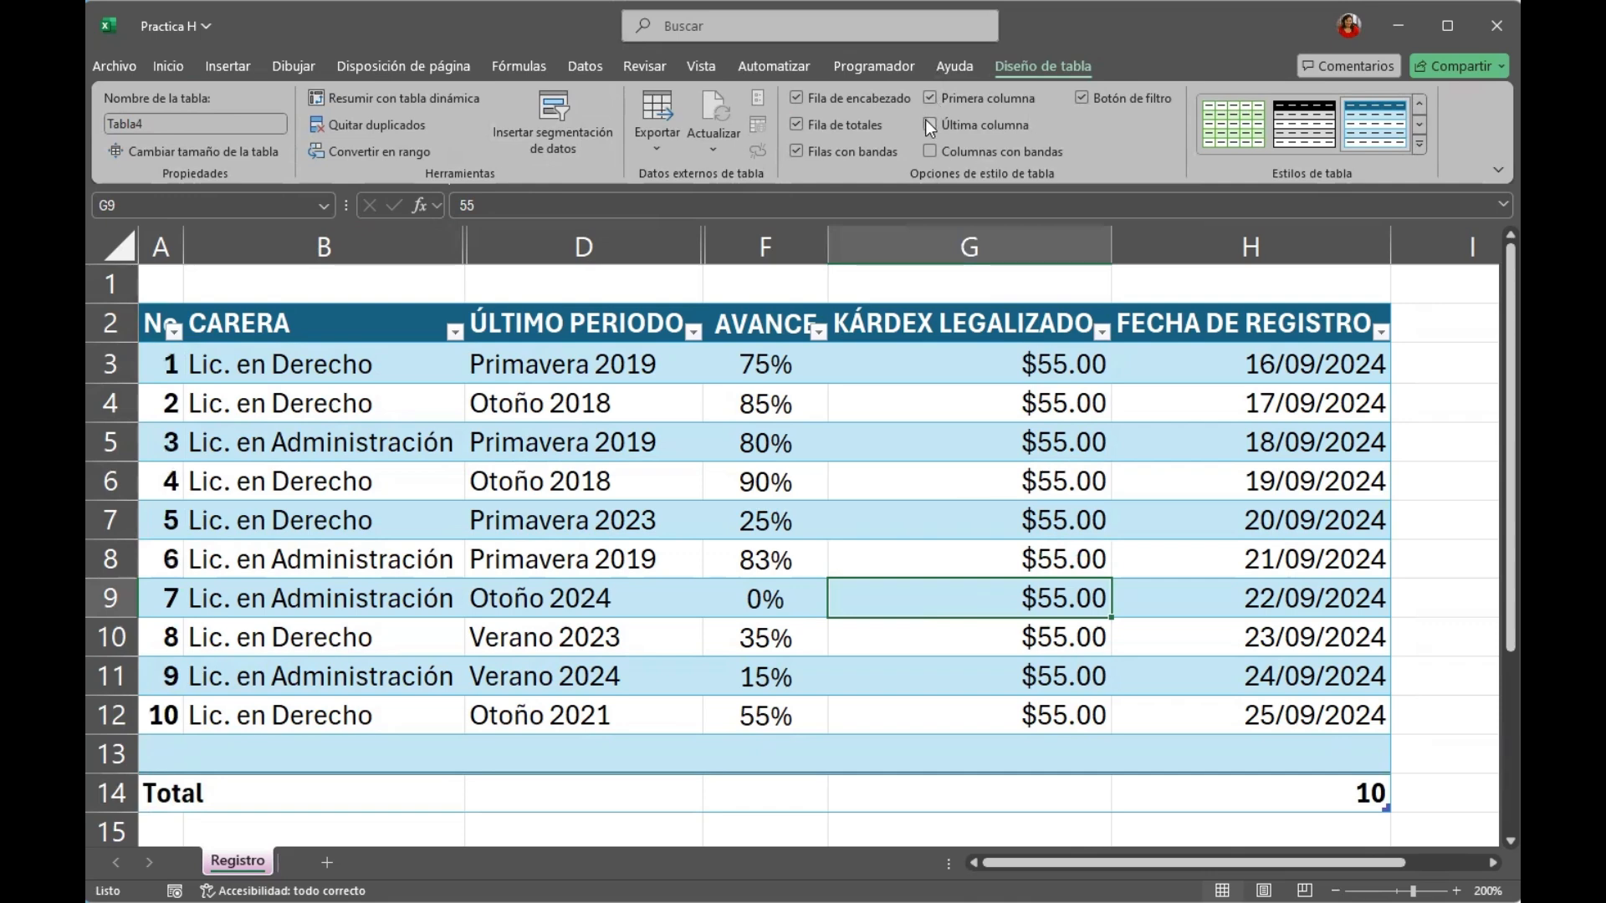
pyautogui.click(930, 124)
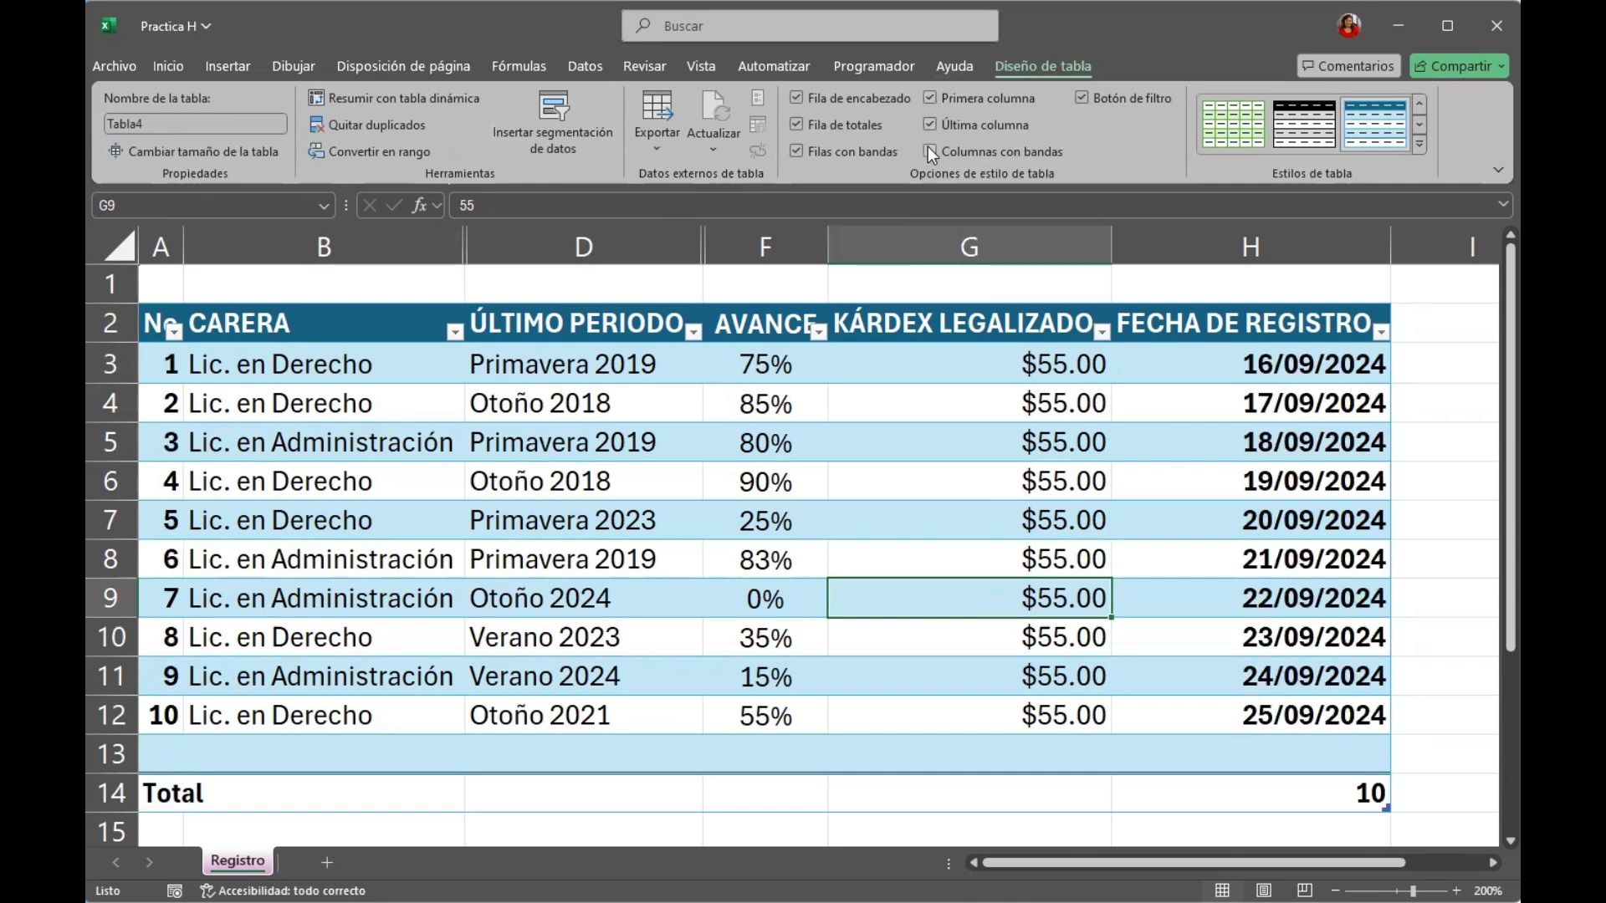
# Try banded columns with and without banded rows, and restore banded rows only.
pyautogui.click(930, 150)
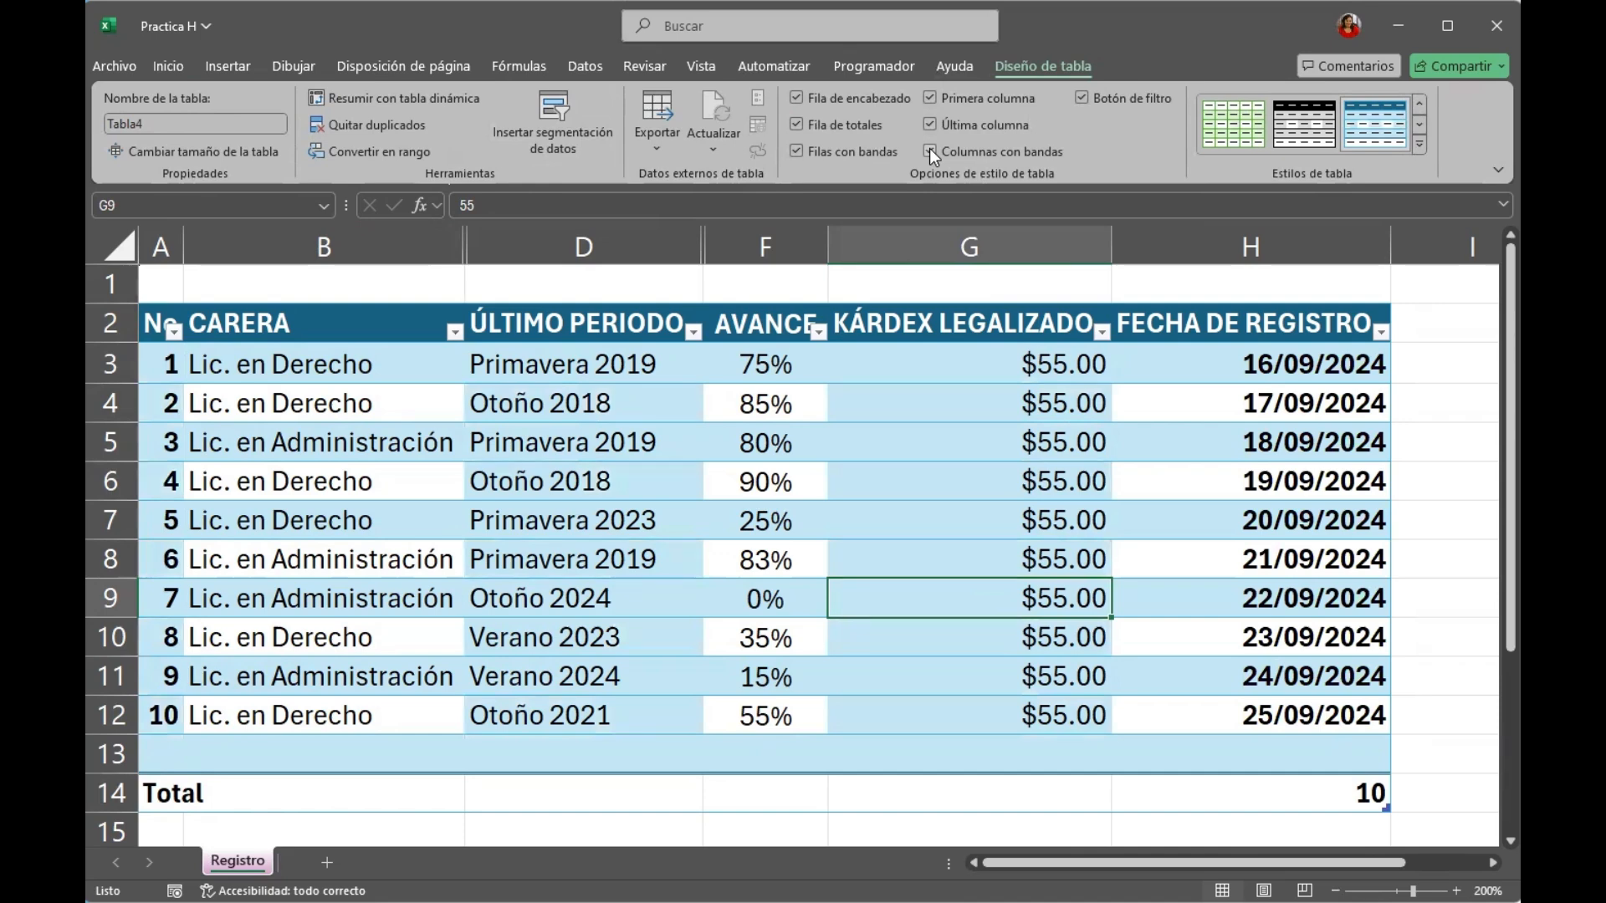
pyautogui.click(848, 153)
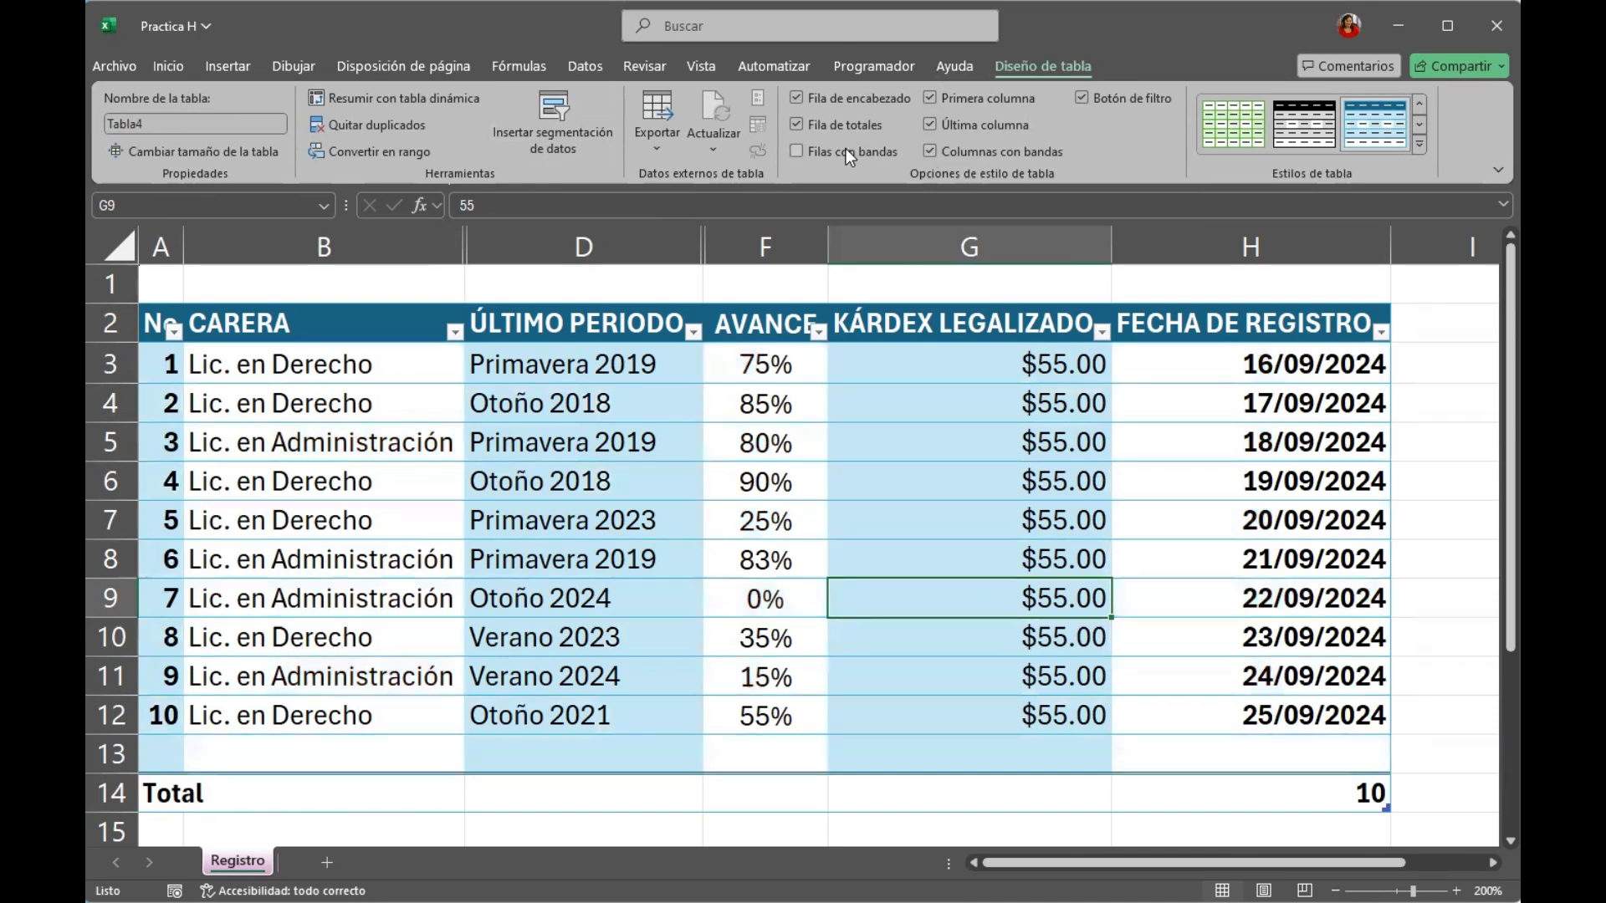
pyautogui.click(846, 148)
pyautogui.click(928, 149)
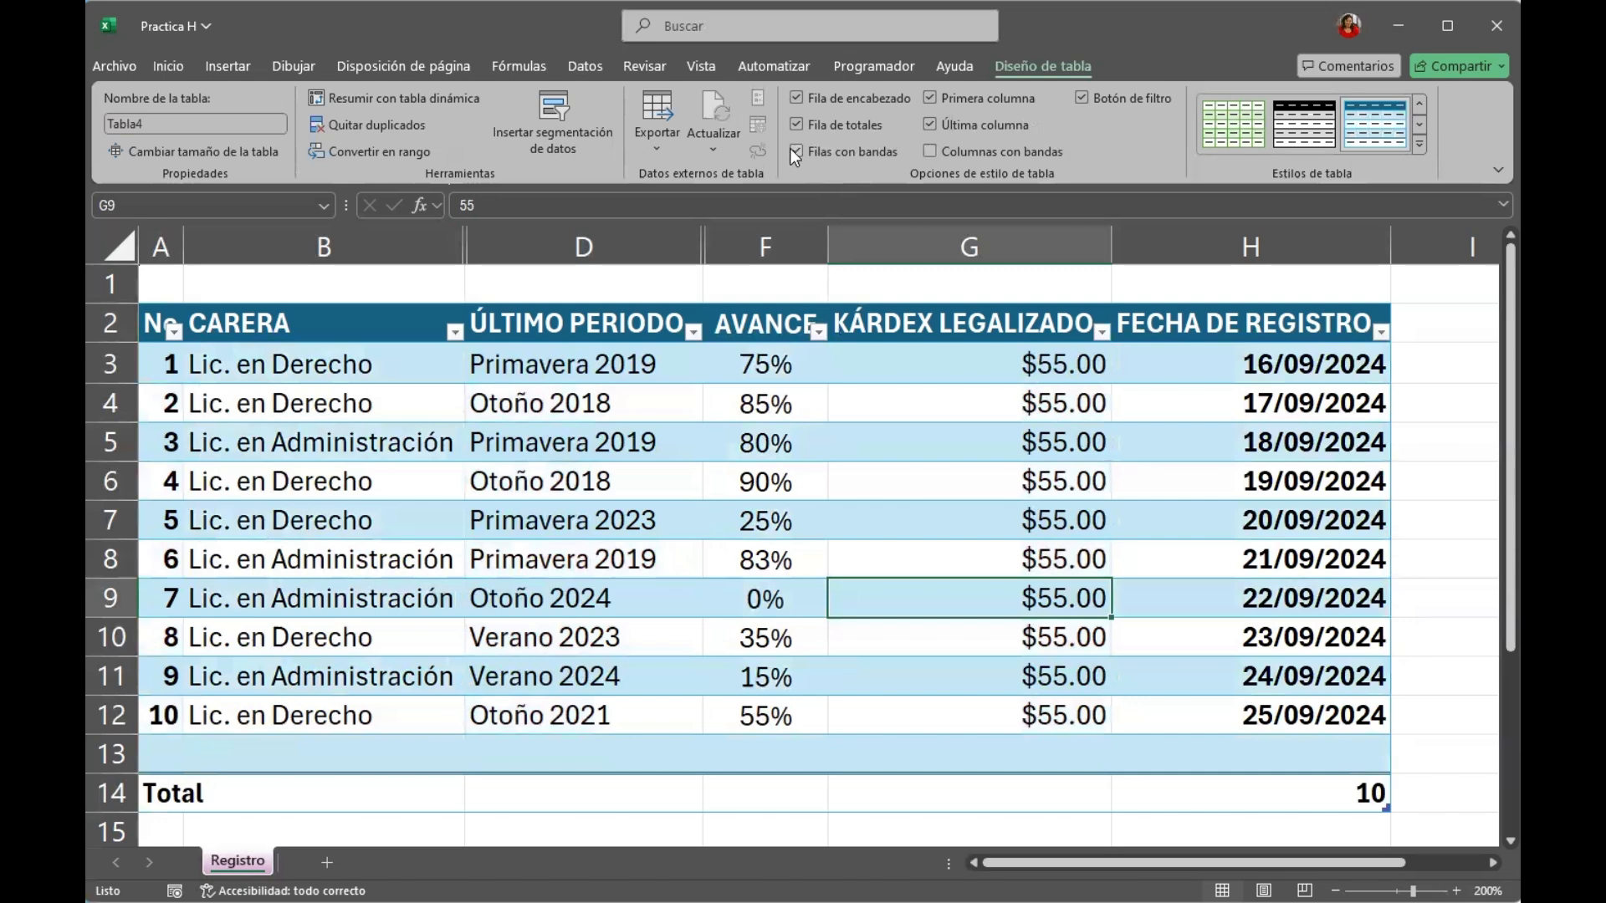
# Turn off the table's banded rows and toggle its filter buttons off and back on.
pyautogui.click(793, 151)
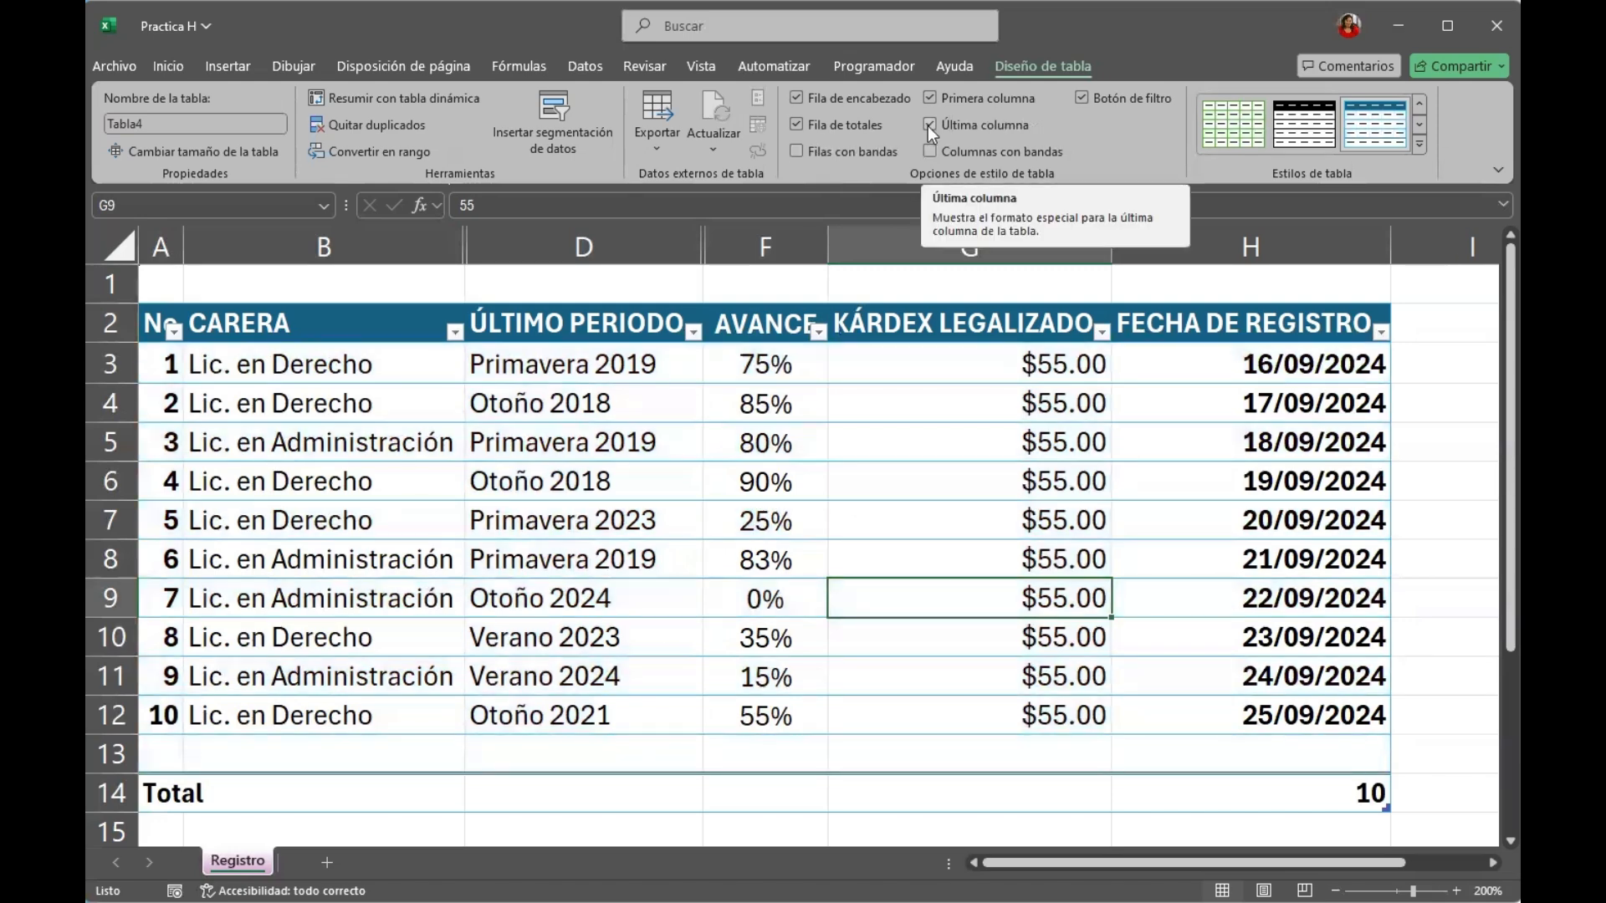
pyautogui.click(1079, 96)
pyautogui.click(1080, 98)
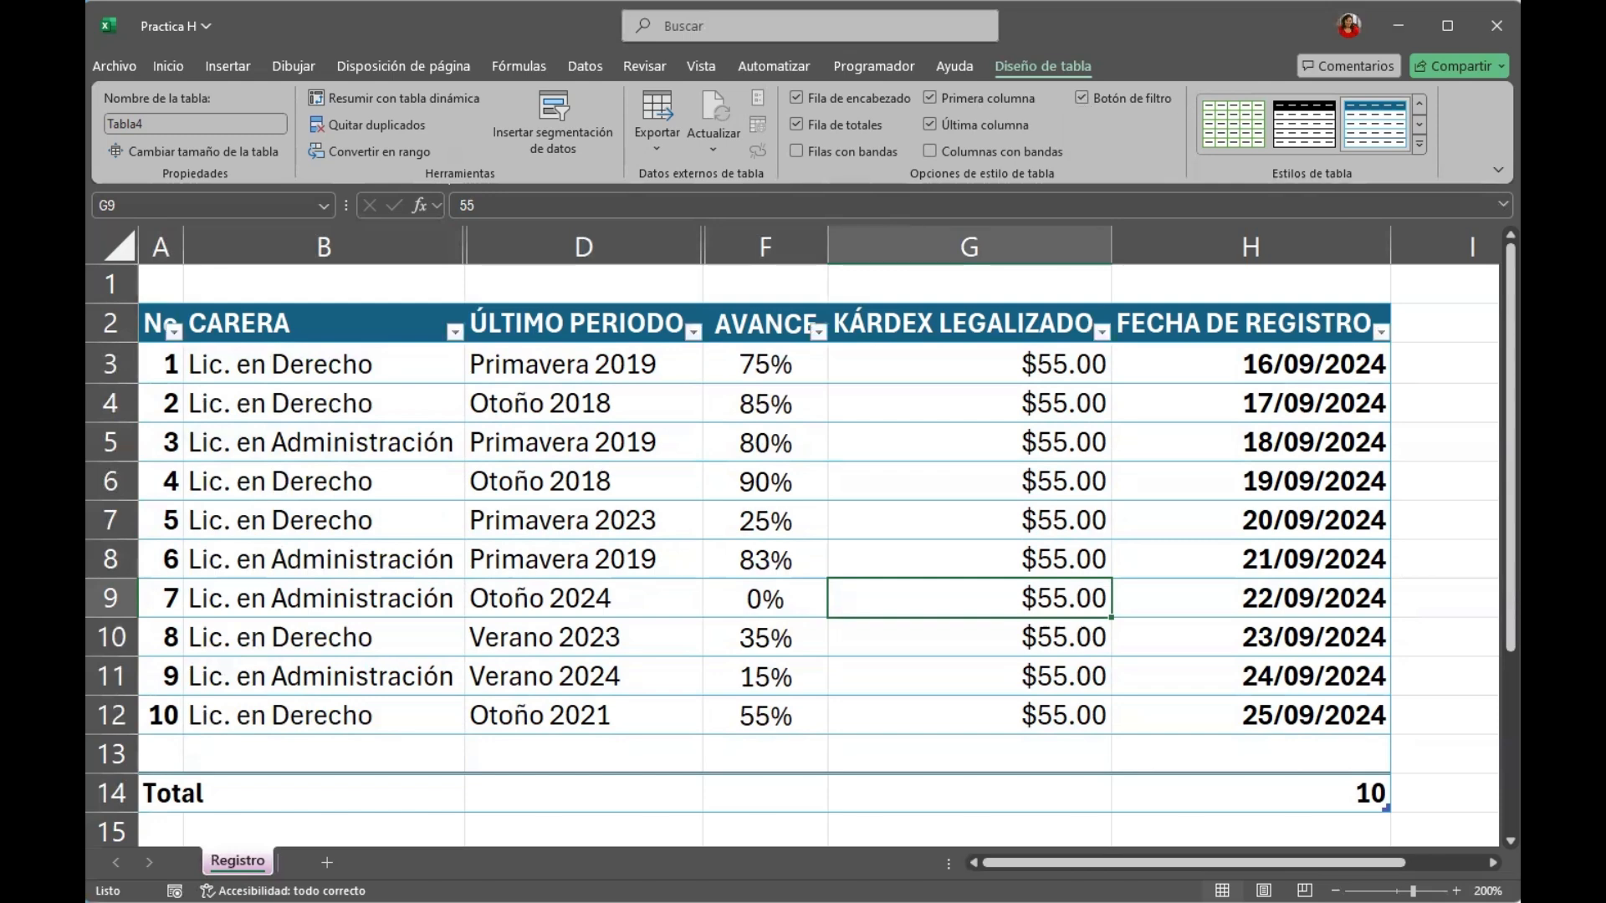
# Apply the purple style from the Medium group to the table.
pyautogui.click(1419, 147)
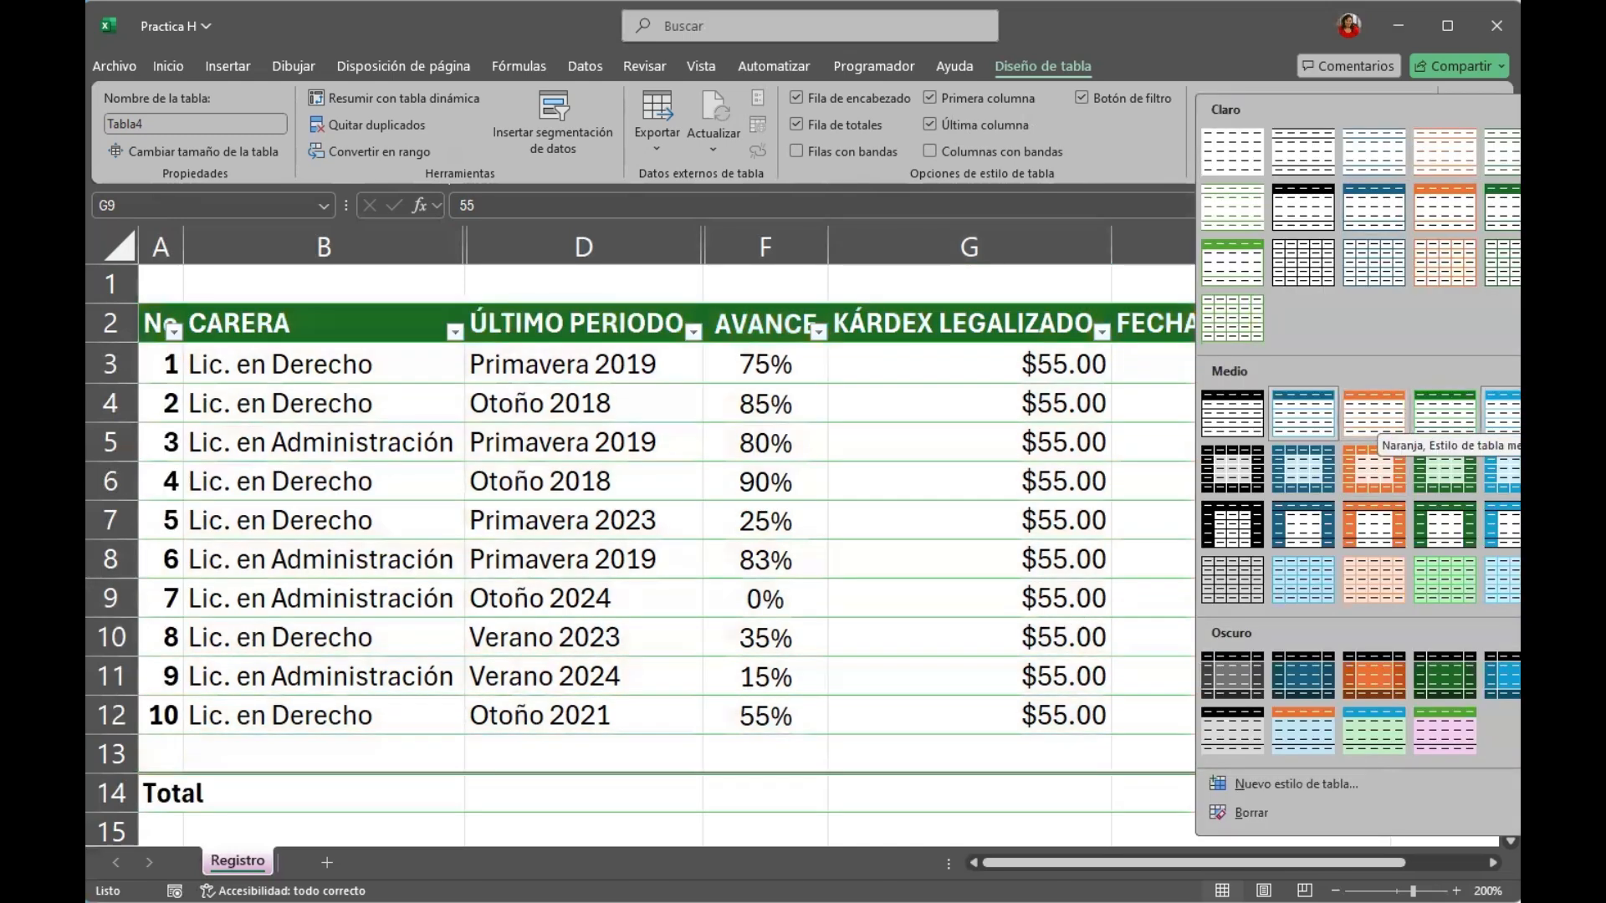
pyautogui.click(1586, 413)
pyautogui.click(568, 641)
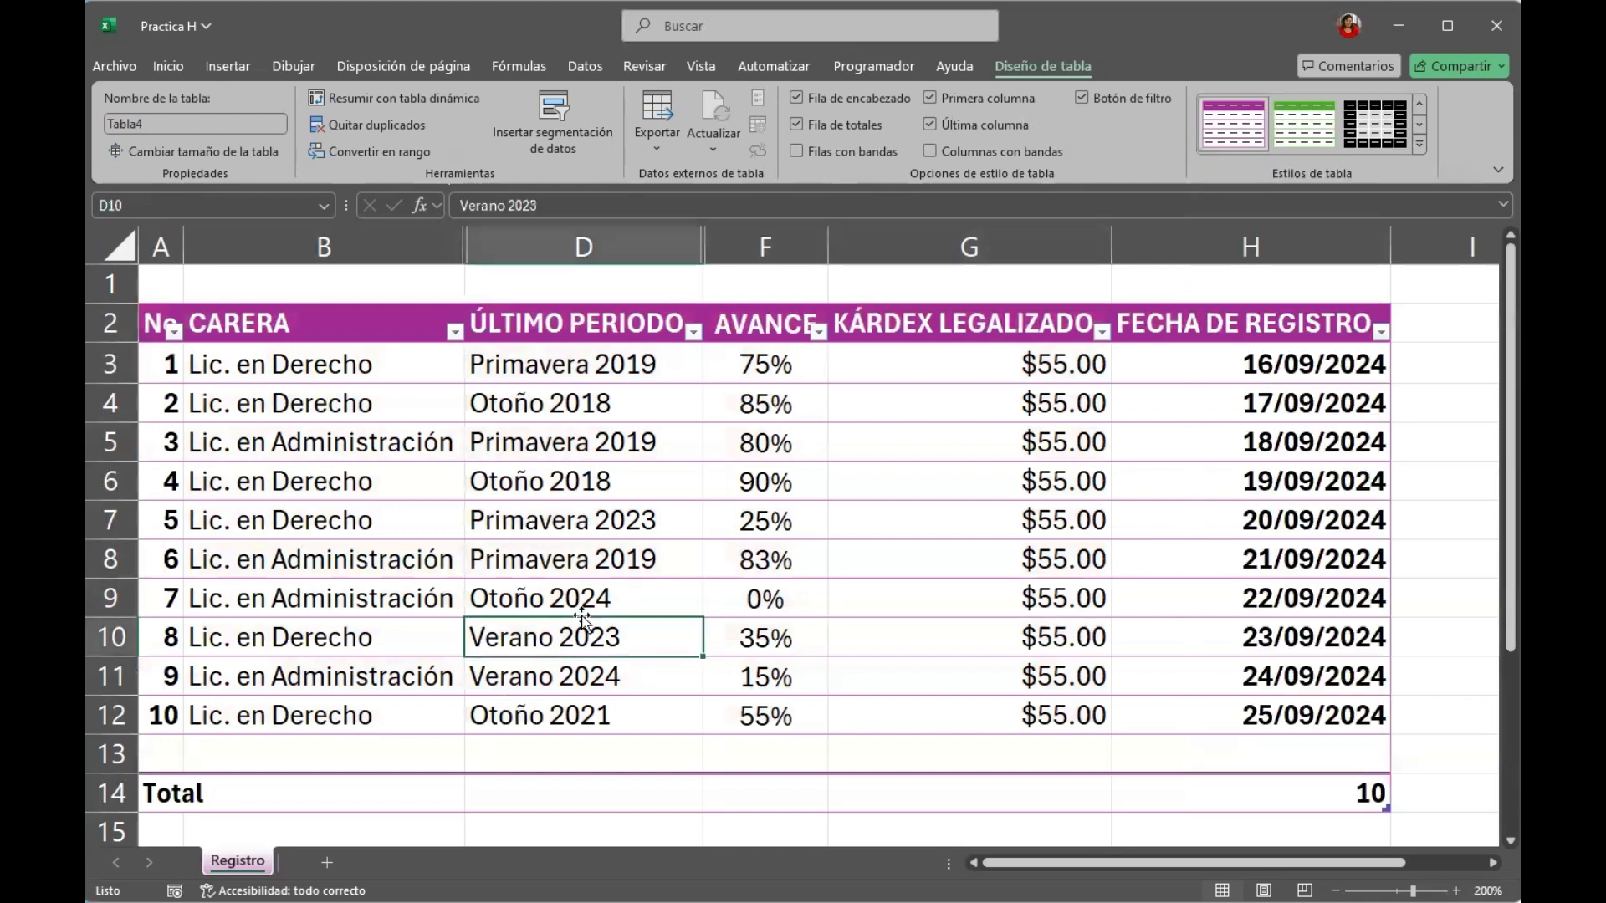
# Delete the empty row 13 above the Total row.
pyautogui.click(101, 765)
pyautogui.rightClick(100, 765)
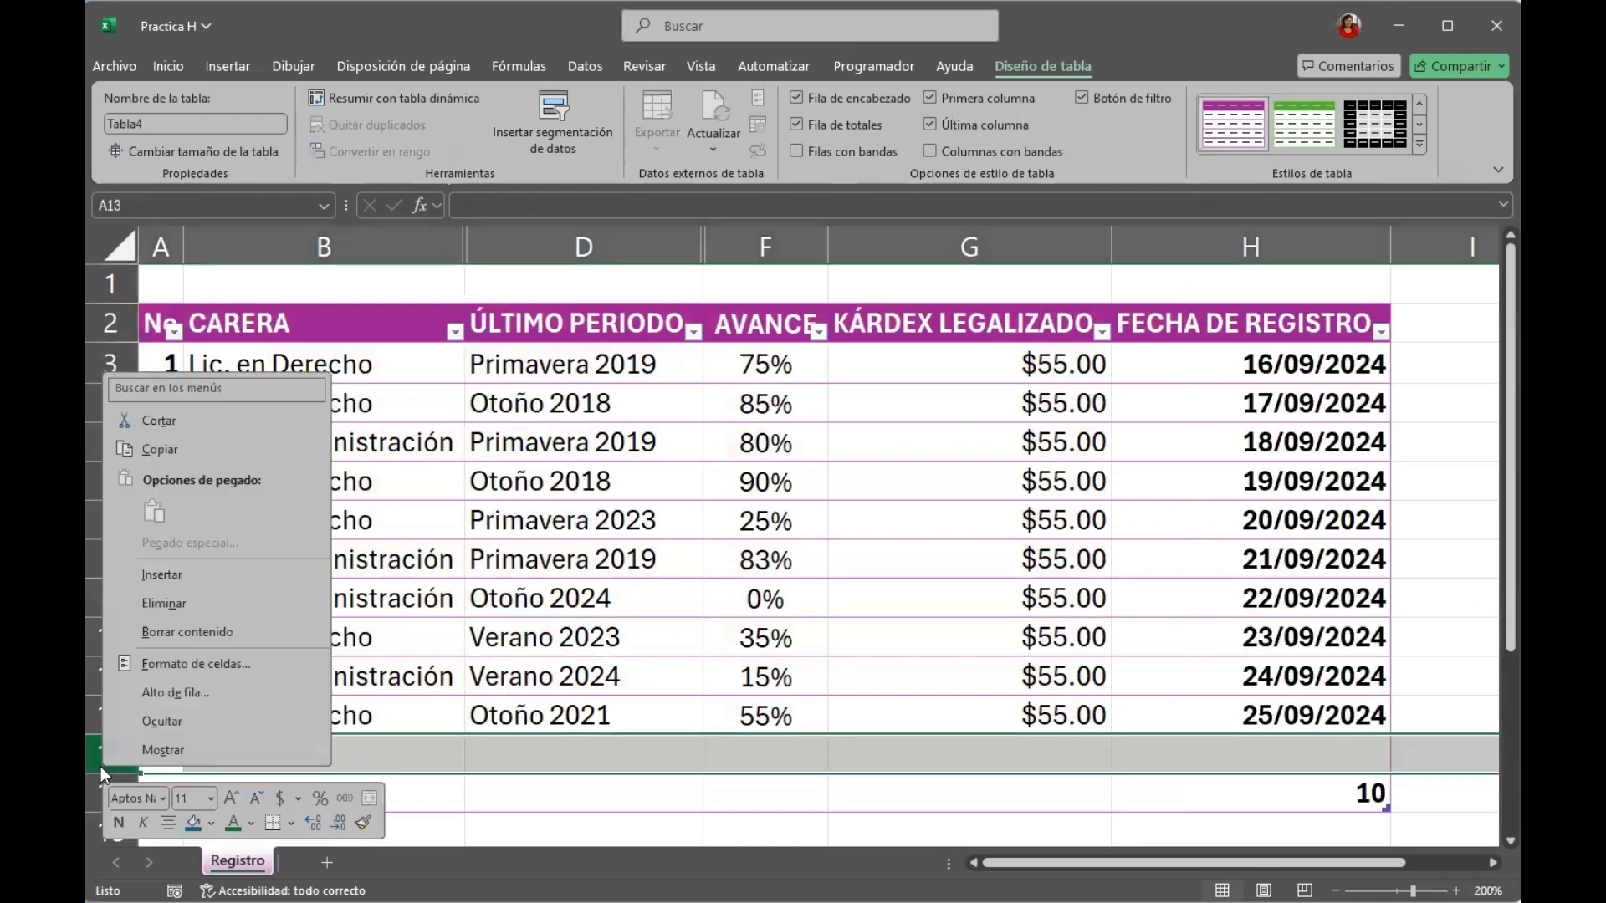
pyautogui.click(158, 603)
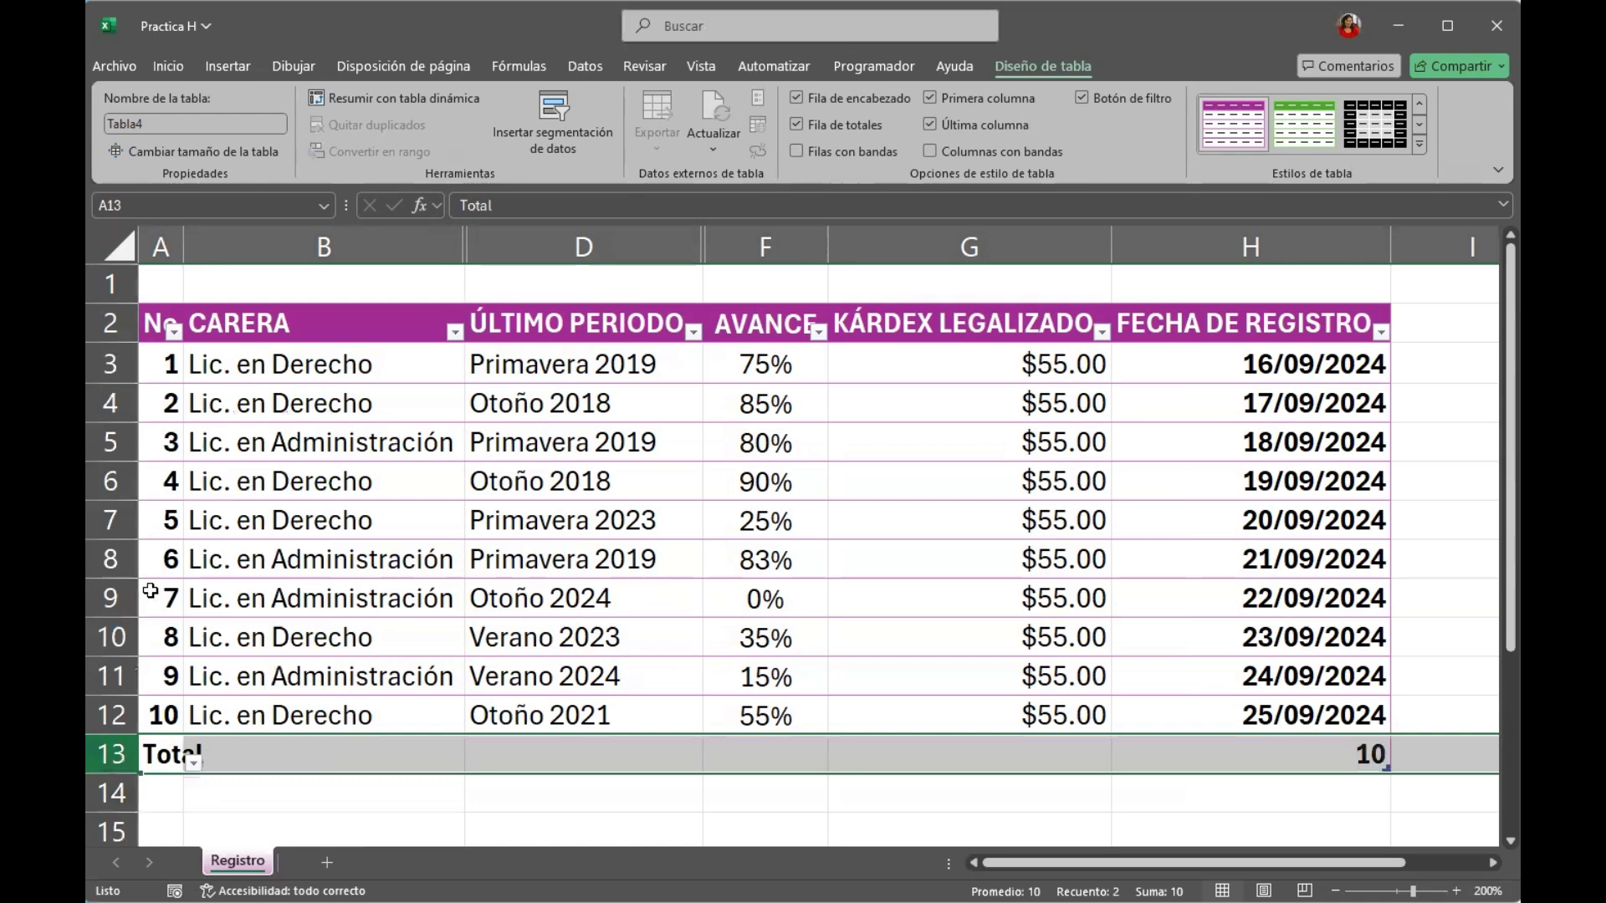
# Insert a new column before the ÚLTIMO PERIODO column.
pyautogui.click(642, 242)
pyautogui.rightClick(659, 246)
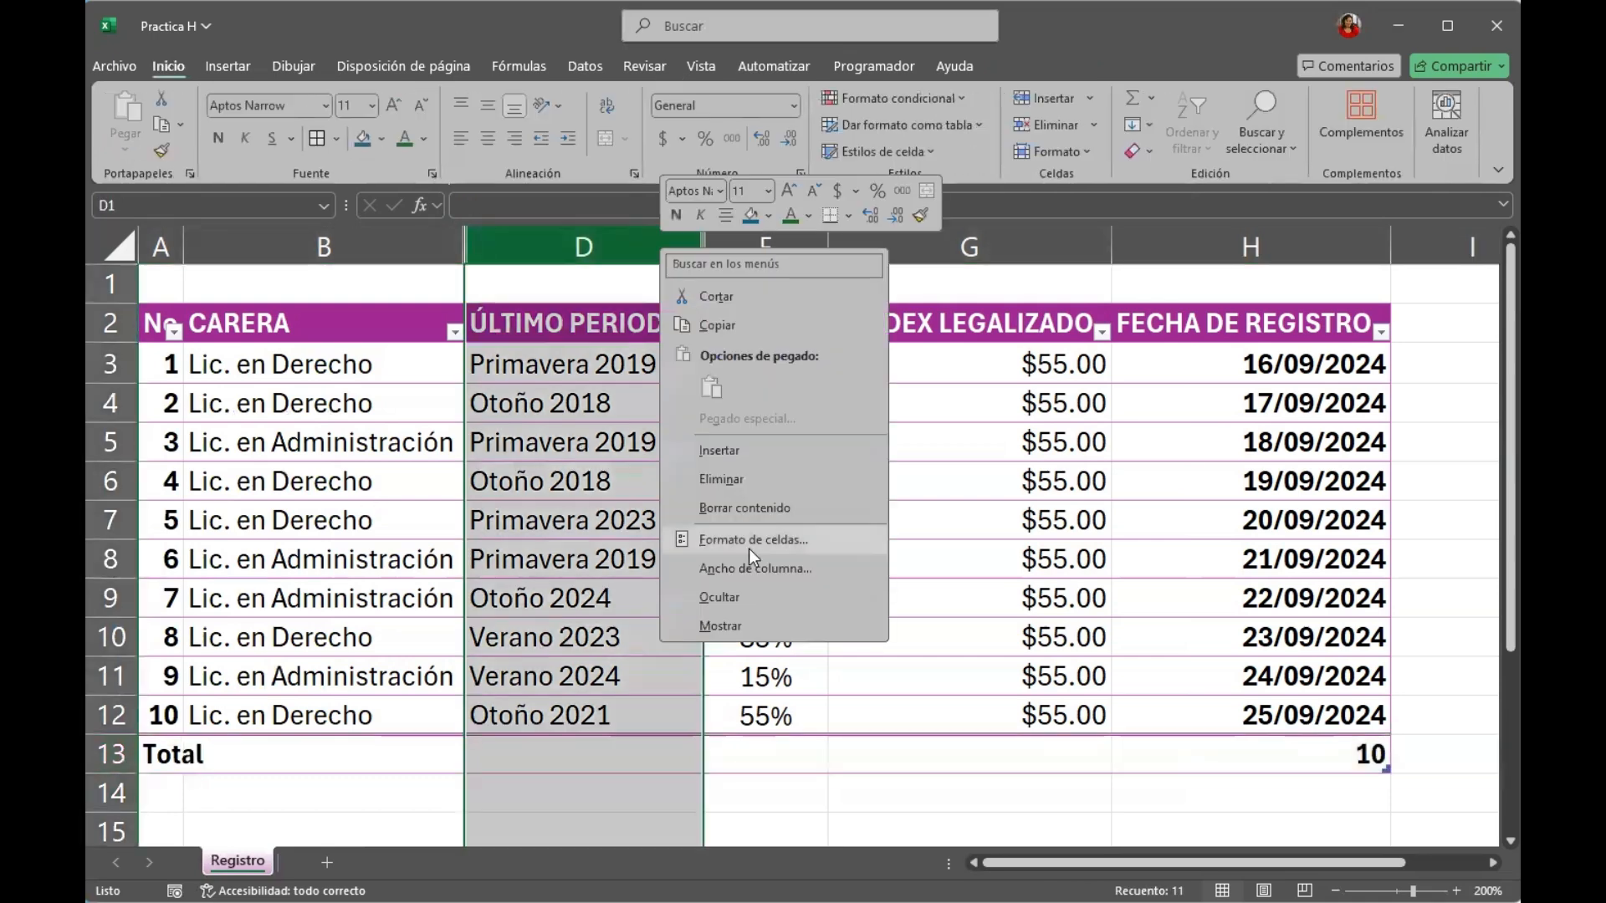
pyautogui.click(719, 450)
pyautogui.click(736, 598)
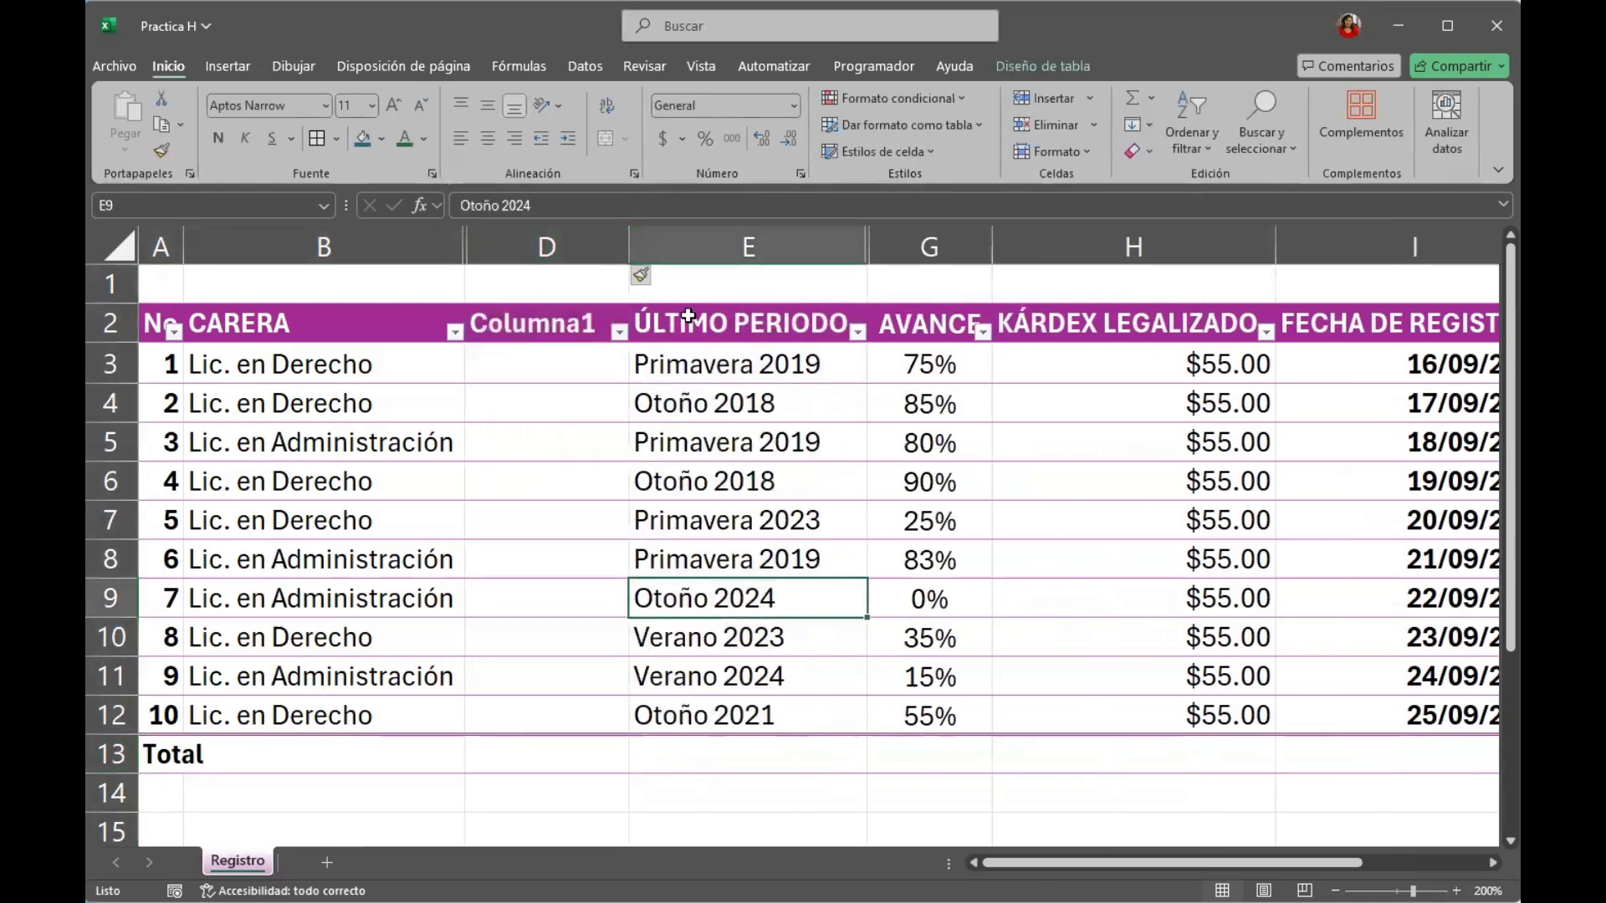
# Unhide the hidden PROGRAMA column between columns B and D.
pyautogui.click(432, 244)
pyautogui.keyDown('shift'); pyautogui.click(569, 247); pyautogui.keyUp('shift')
pyautogui.rightClick(570, 248)
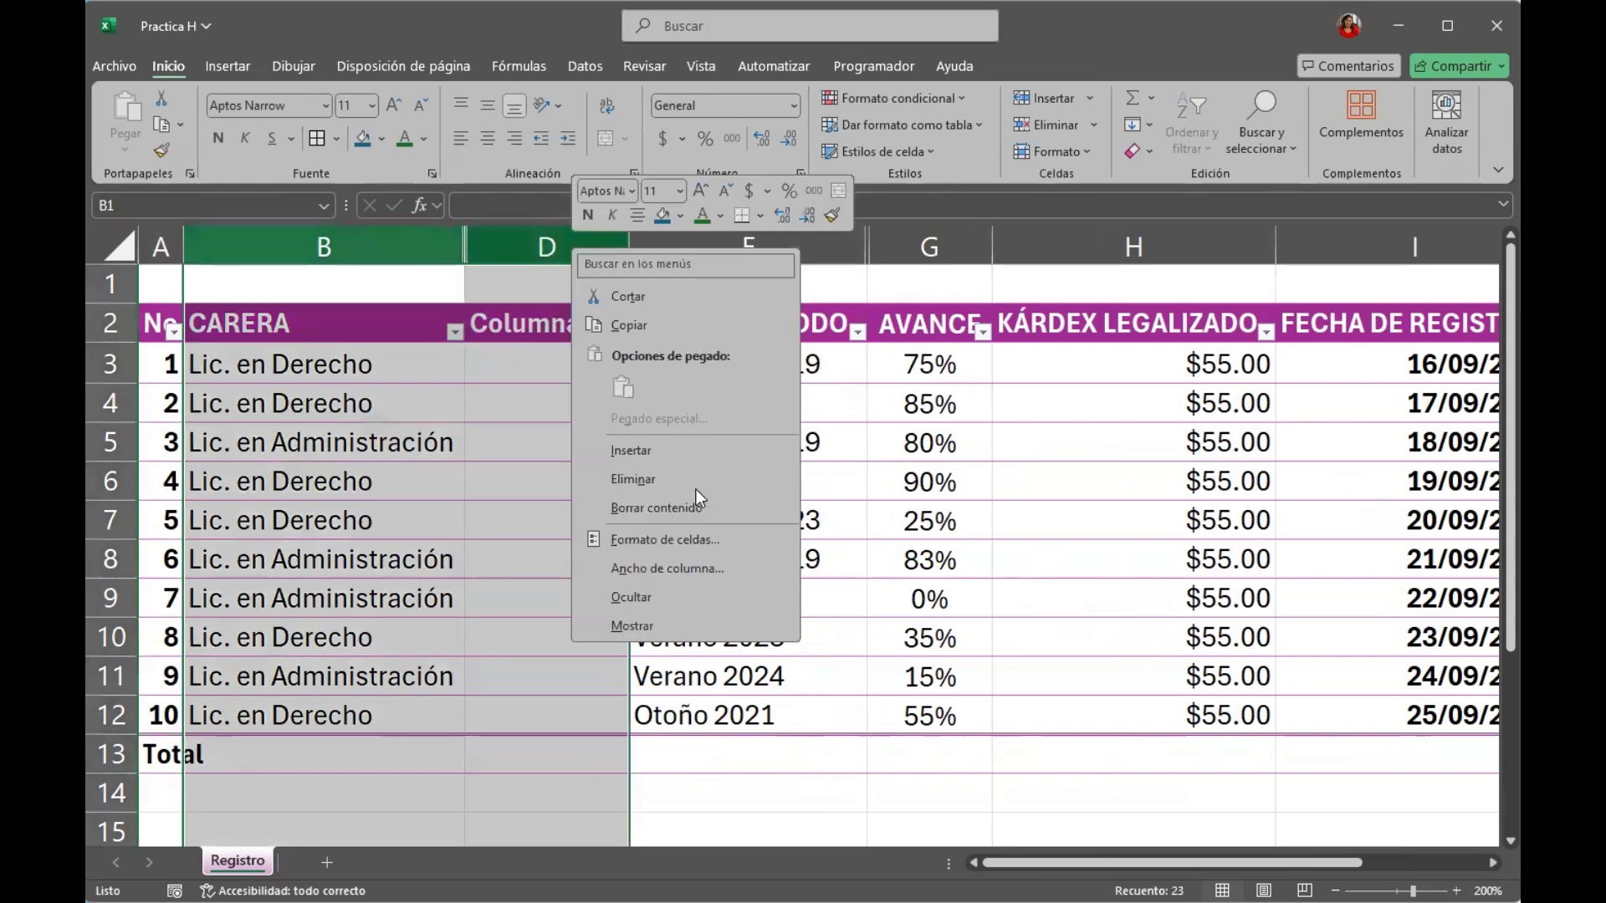
pyautogui.click(675, 625)
pyautogui.click(674, 624)
# Delete the empty column D between PROGRAMA and ÚLTIMO PERIODO.
pyautogui.click(706, 242)
pyautogui.rightClick(706, 239)
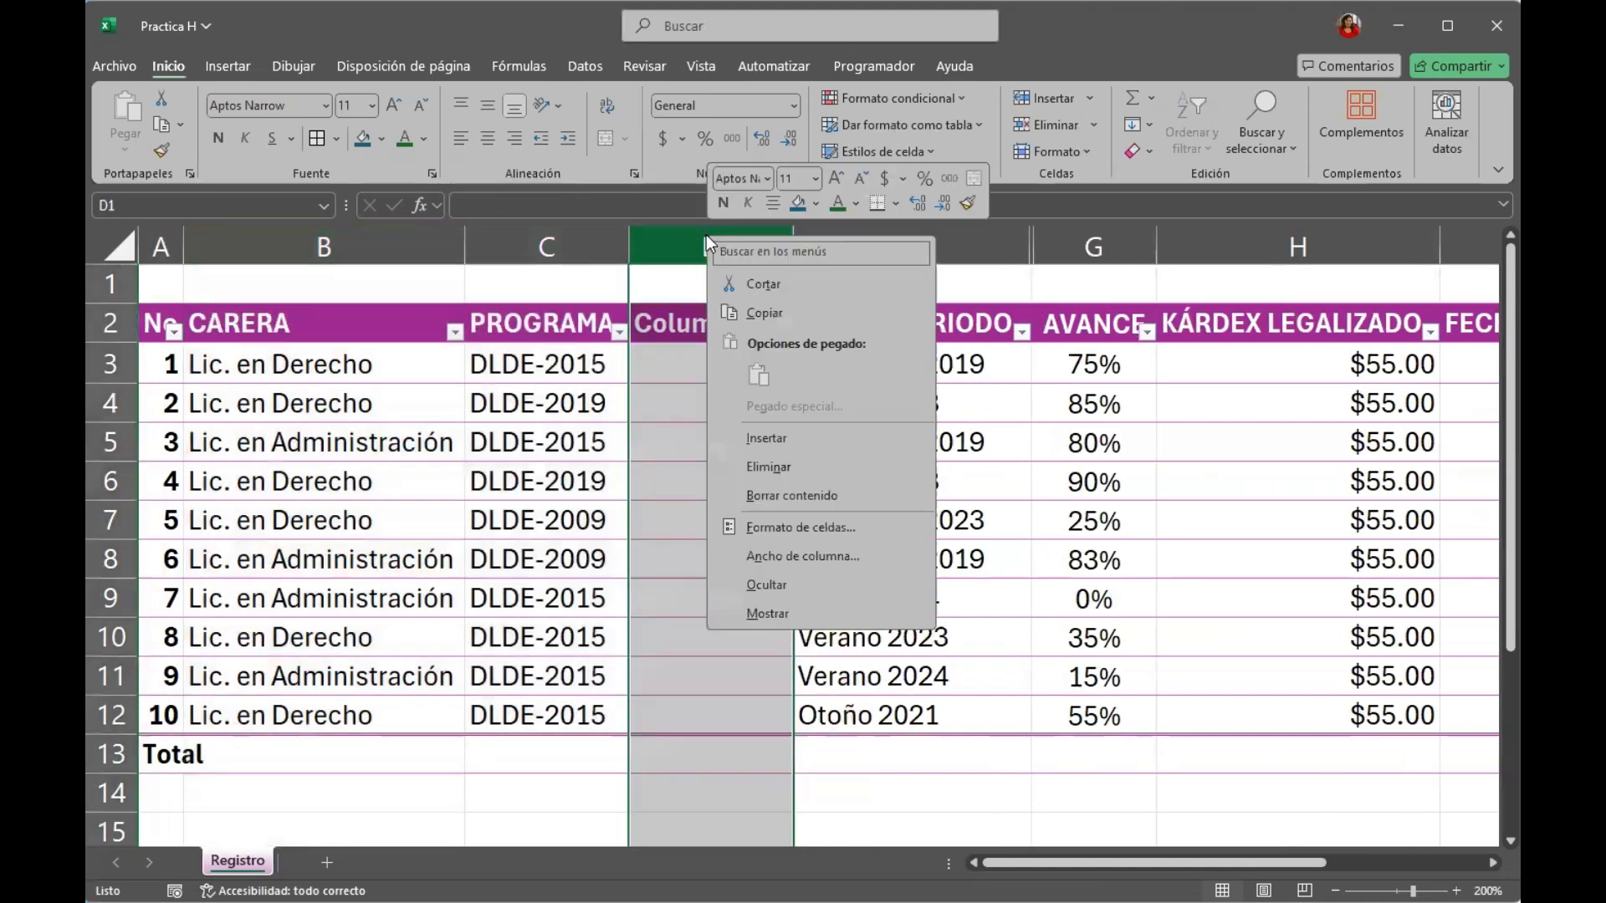
pyautogui.click(785, 469)
pyautogui.click(781, 475)
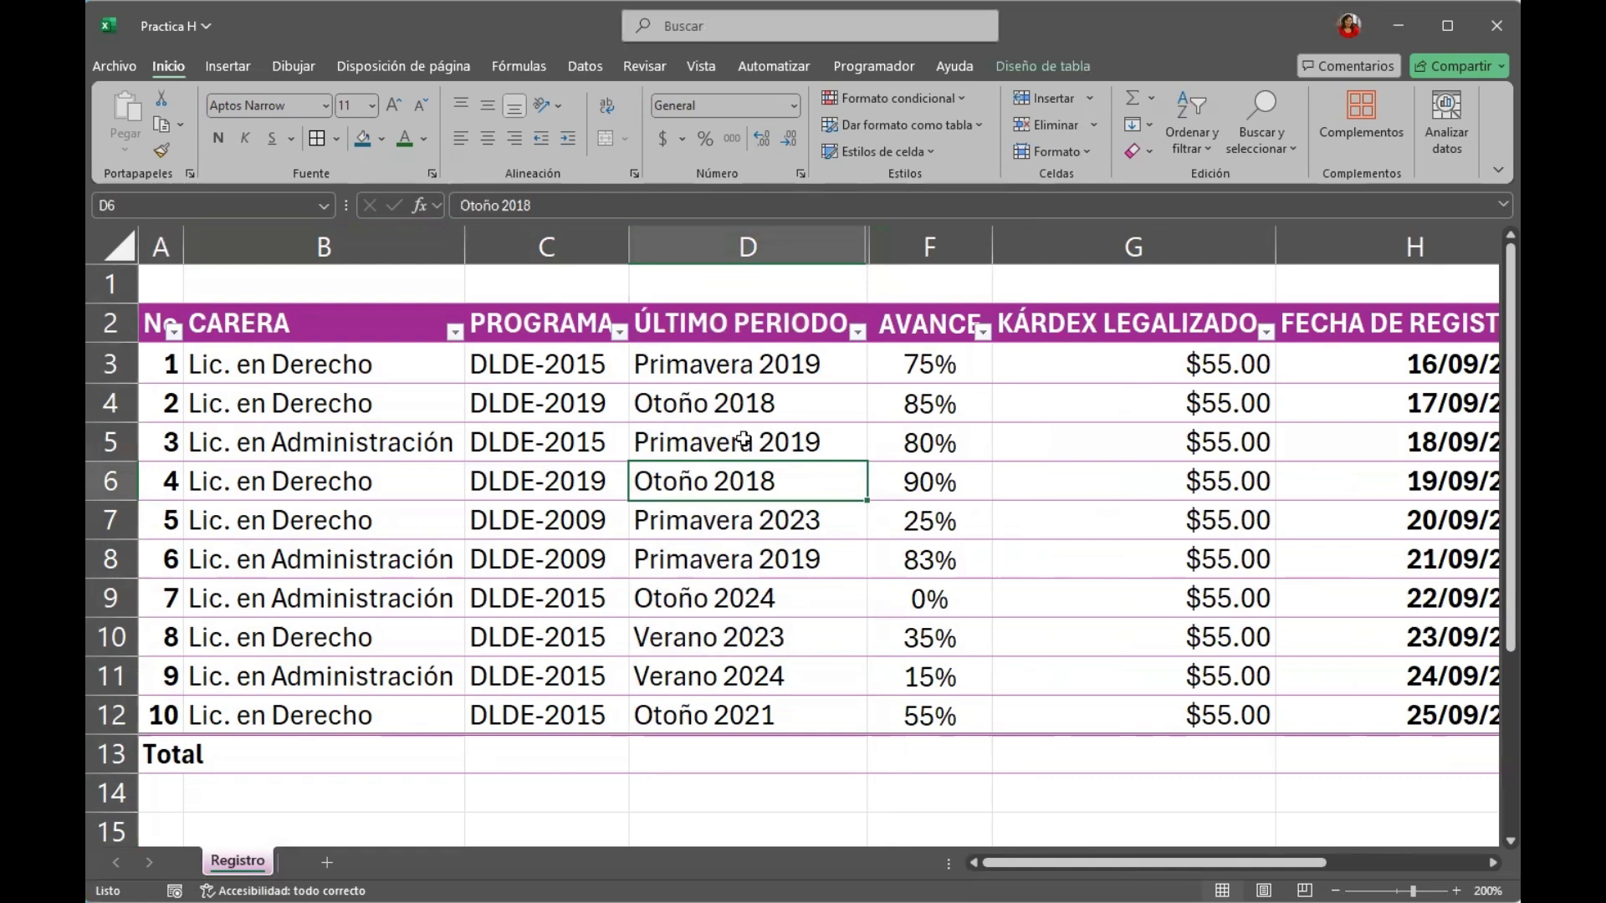
# Examine the column headings while scrolled below the header row, with a cell outside and a cell inside the table selected.
pyautogui.press('Down')
pyautogui.press('Down')
pyautogui.press('Down')
pyautogui.press('Down')
pyautogui.press('Down')
pyautogui.press('Down')
pyautogui.press('Down')
pyautogui.press('Down')
pyautogui.press('Down')
pyautogui.press('Down')
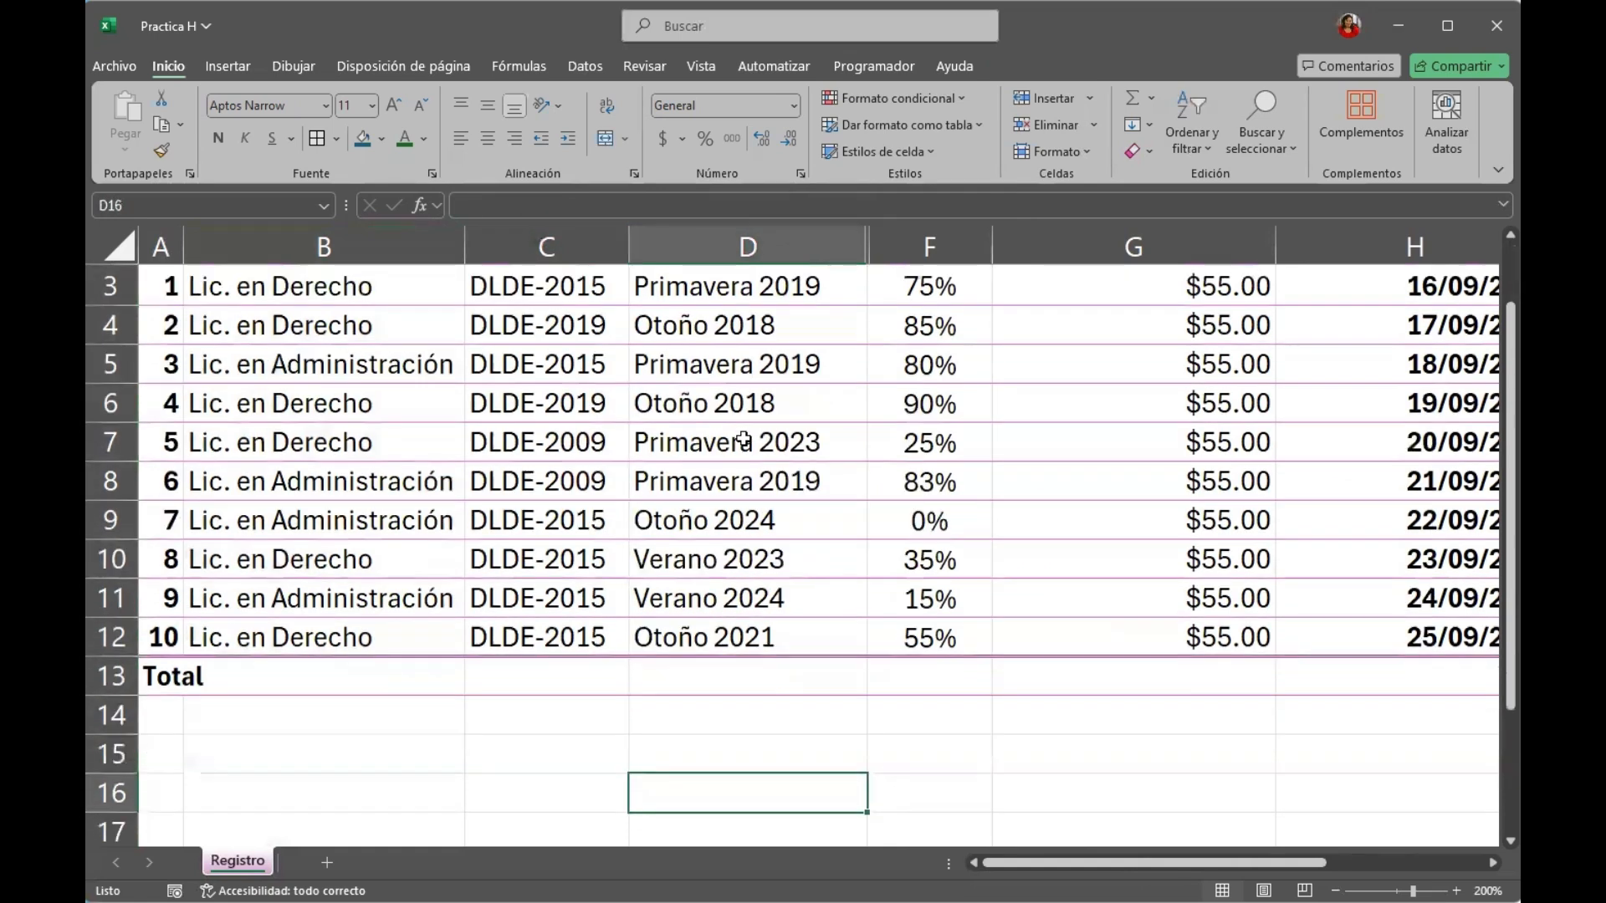
pyautogui.moveTo(1510, 406)
pyautogui.mouseDown()
pyautogui.moveTo(1510, 435)
pyautogui.moveTo(1511, 344)
pyautogui.moveTo(1511, 529)
pyautogui.moveTo(1510, 345)
pyautogui.moveTo(1510, 428)
pyautogui.mouseUp()
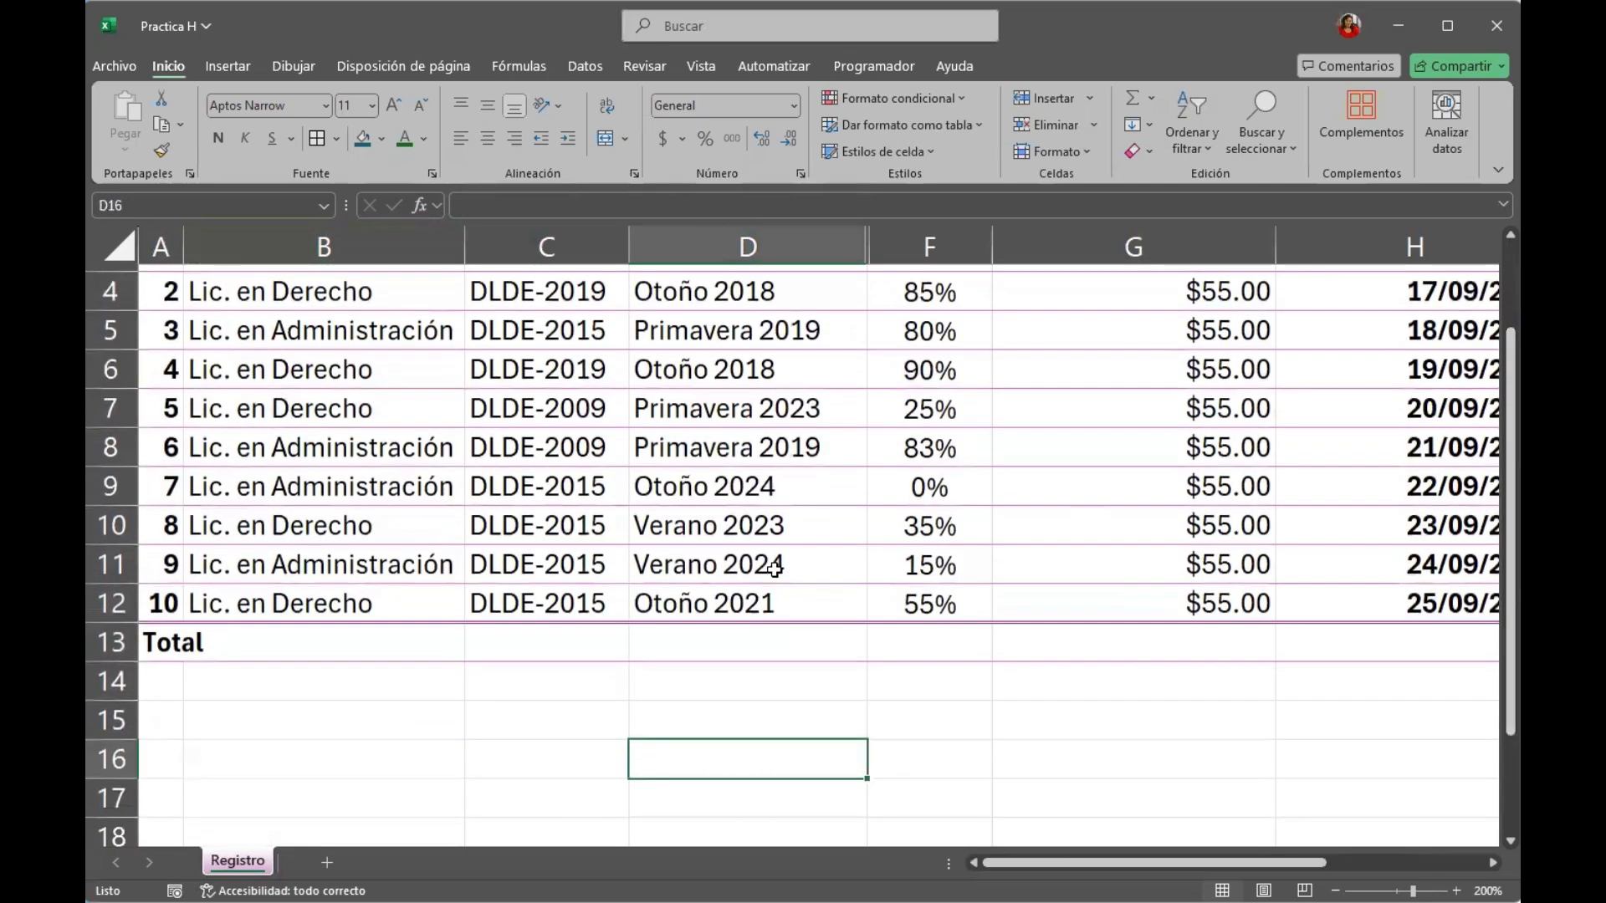
pyautogui.click(747, 247)
pyautogui.click(680, 602)
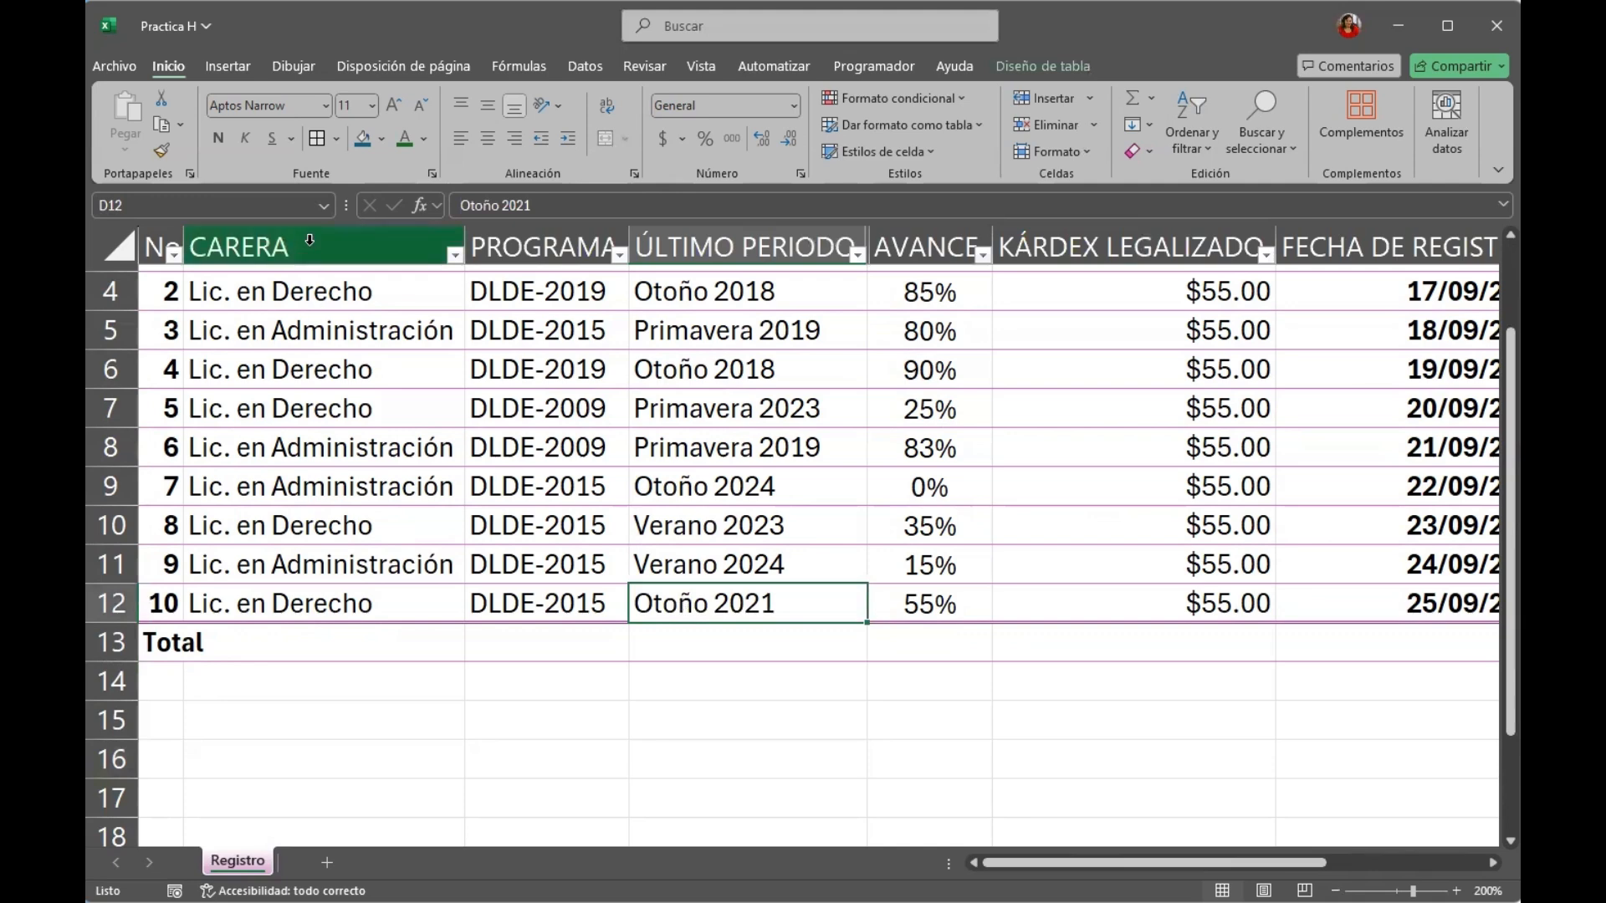